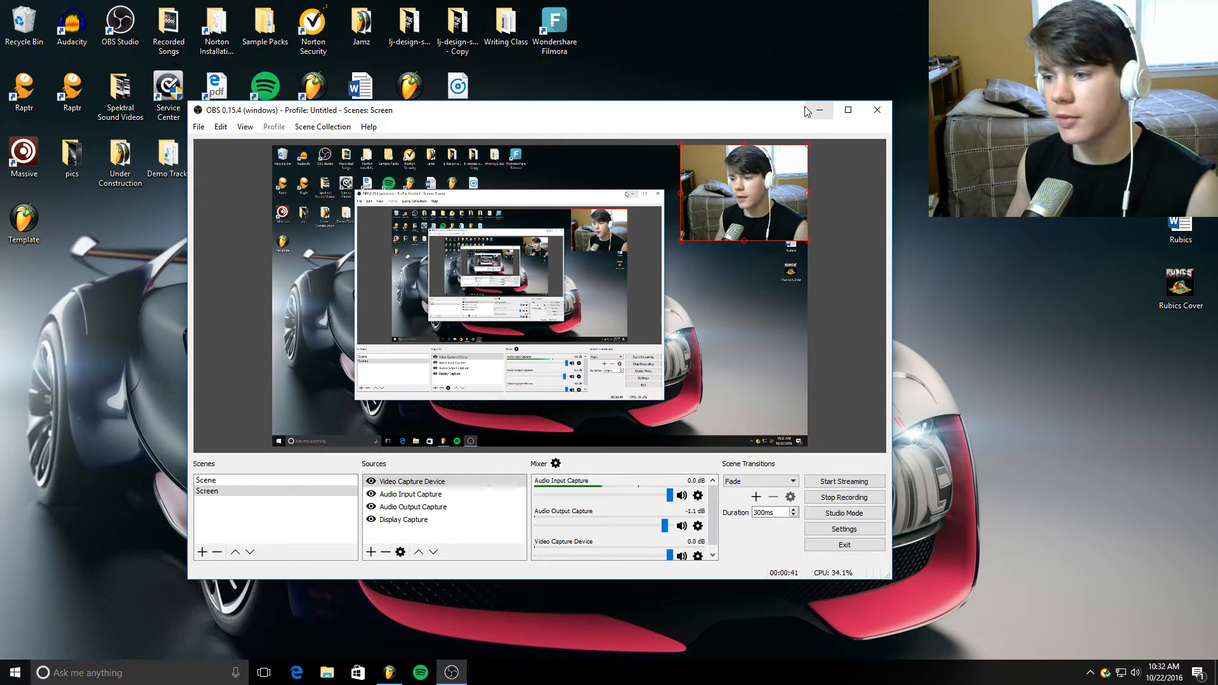
Step: Switch to FL Studio and play the 100s audio clip from bar 4, stopping near its end
click(815, 111)
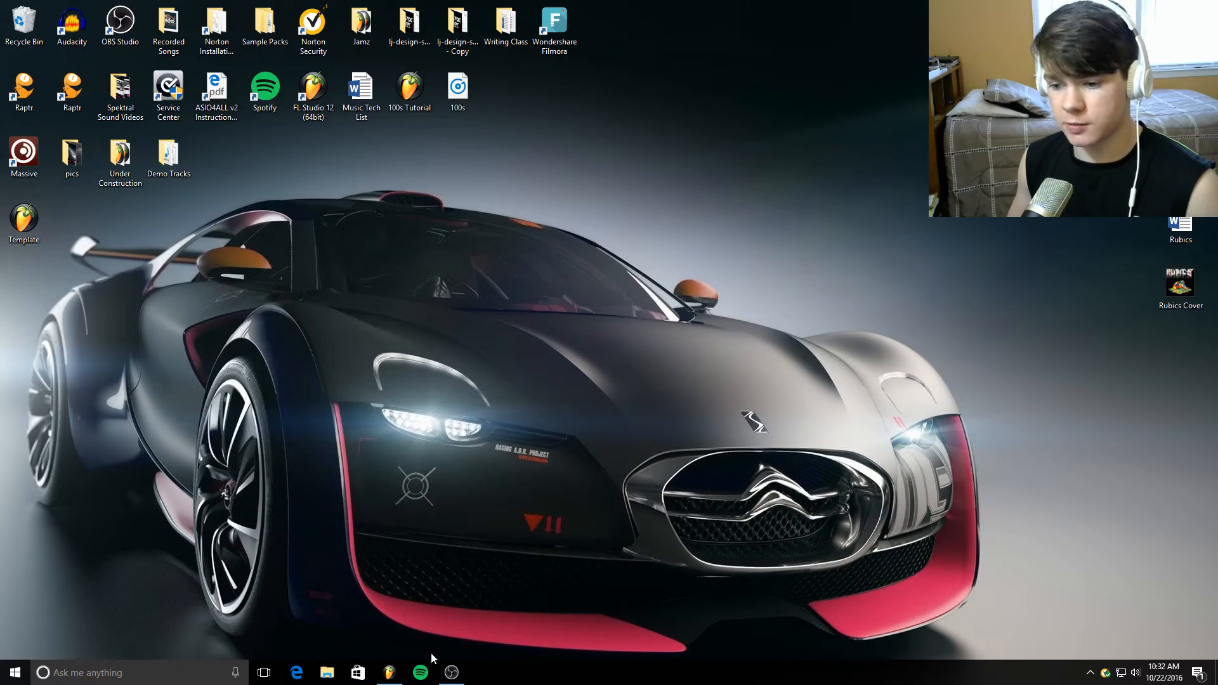
click(388, 672)
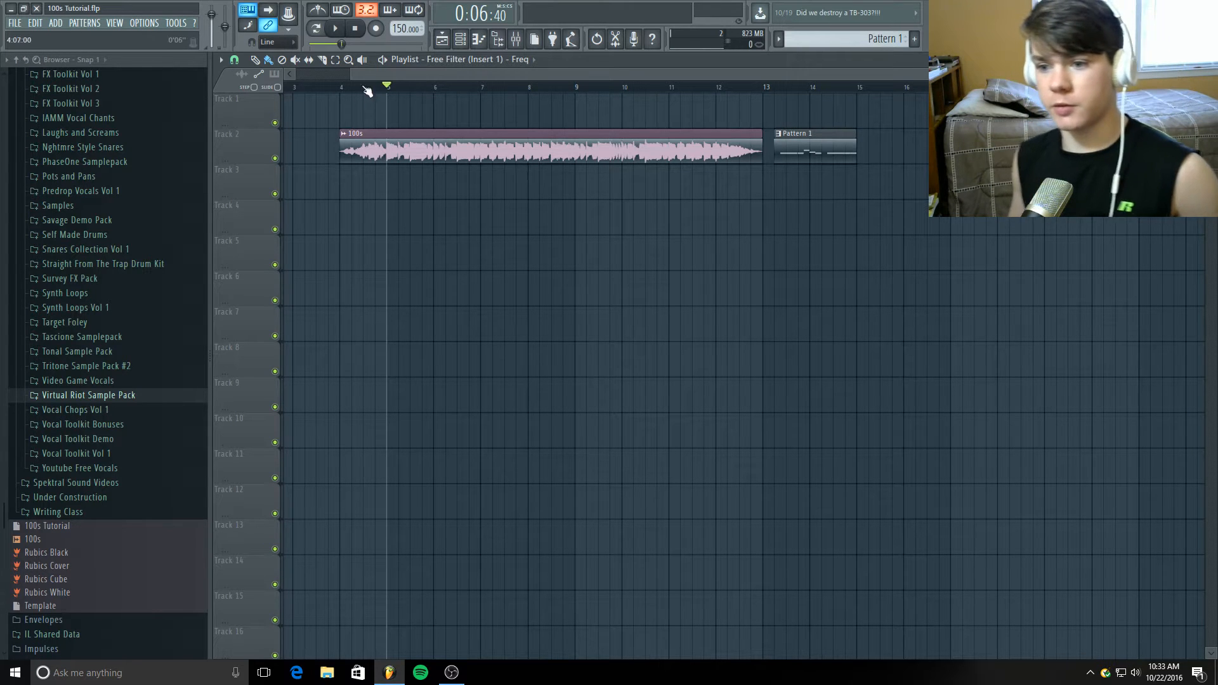
click(341, 88)
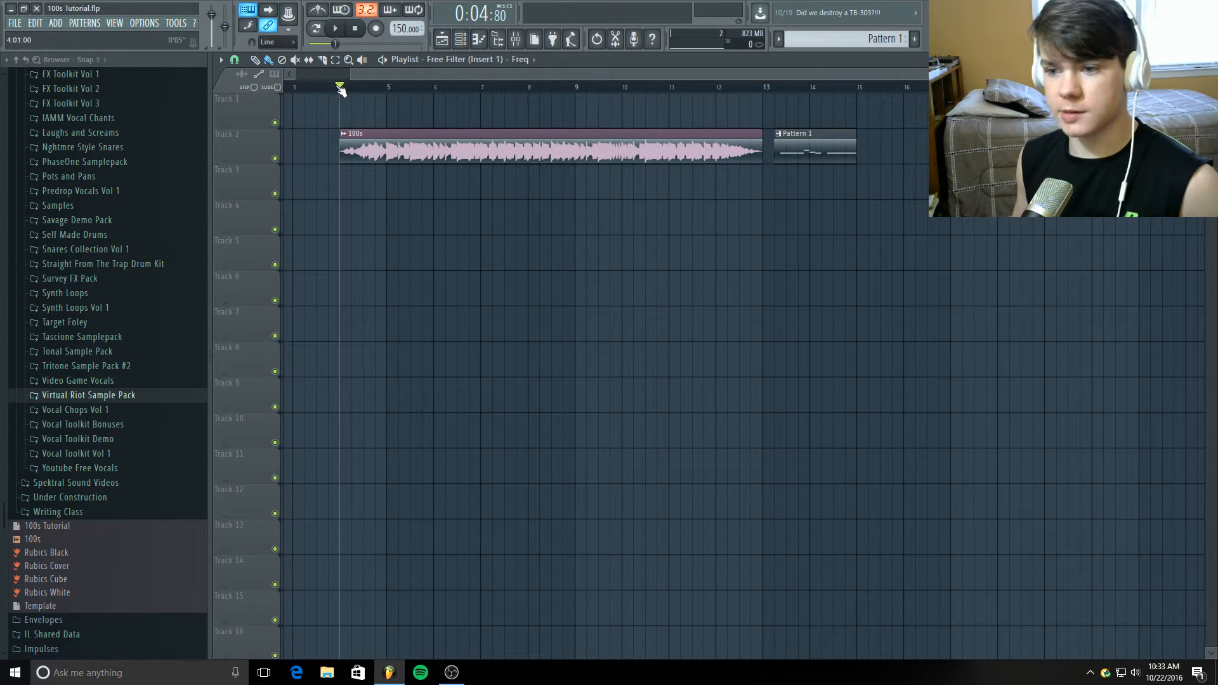
click(335, 30)
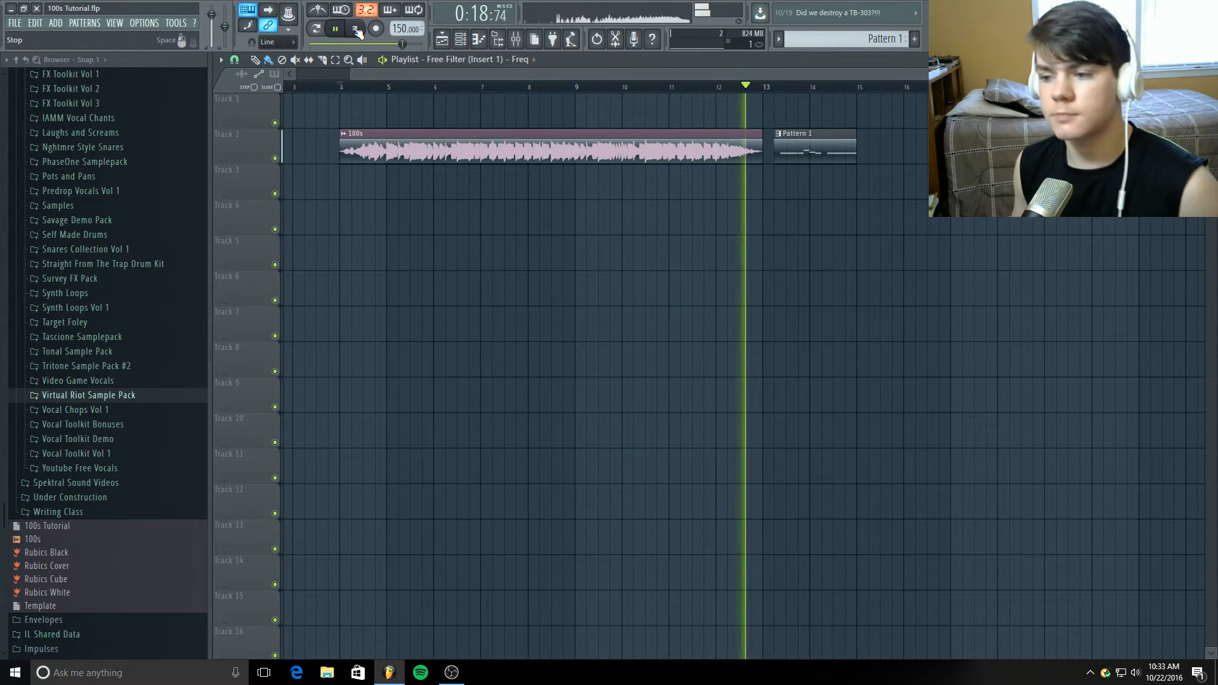
click(356, 30)
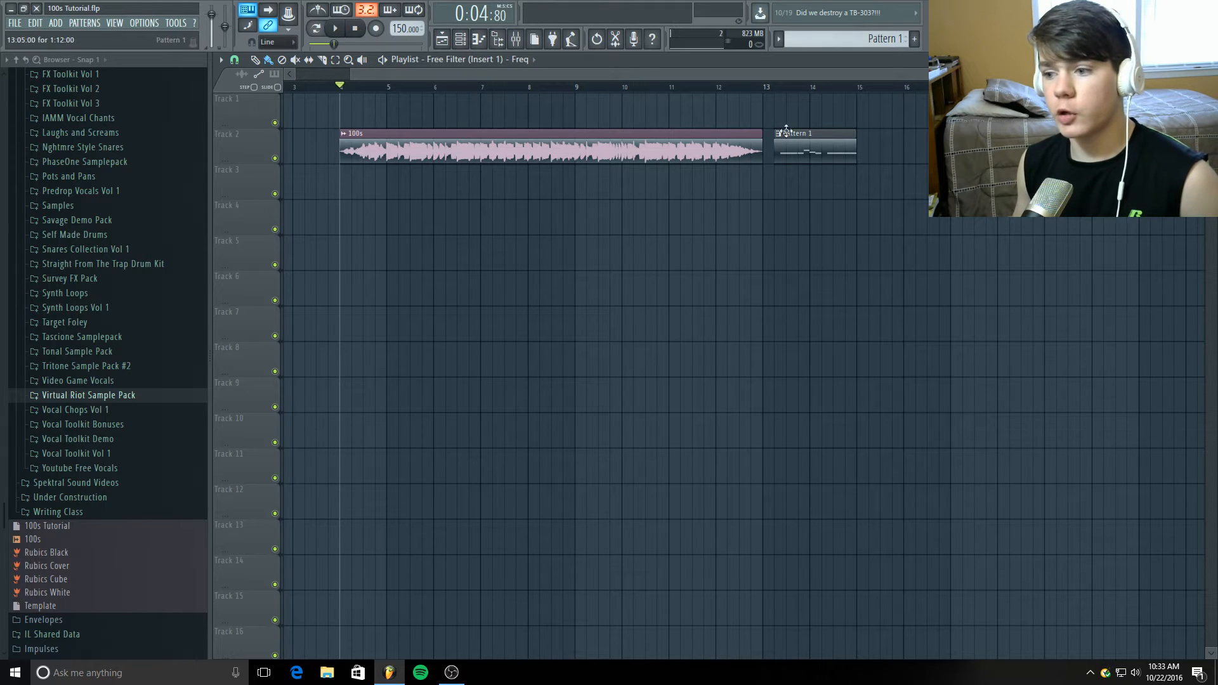
Step: Play the Pattern 1 clip from bar 13 and stop playback near the clip's end
click(764, 92)
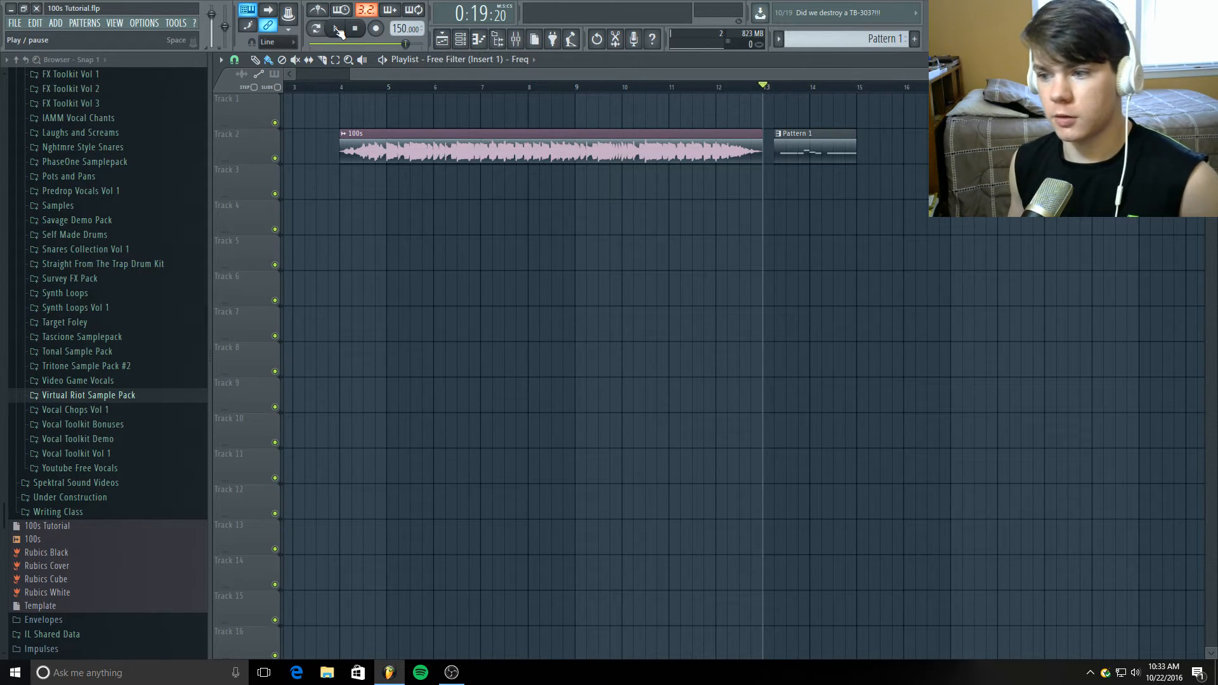
click(338, 30)
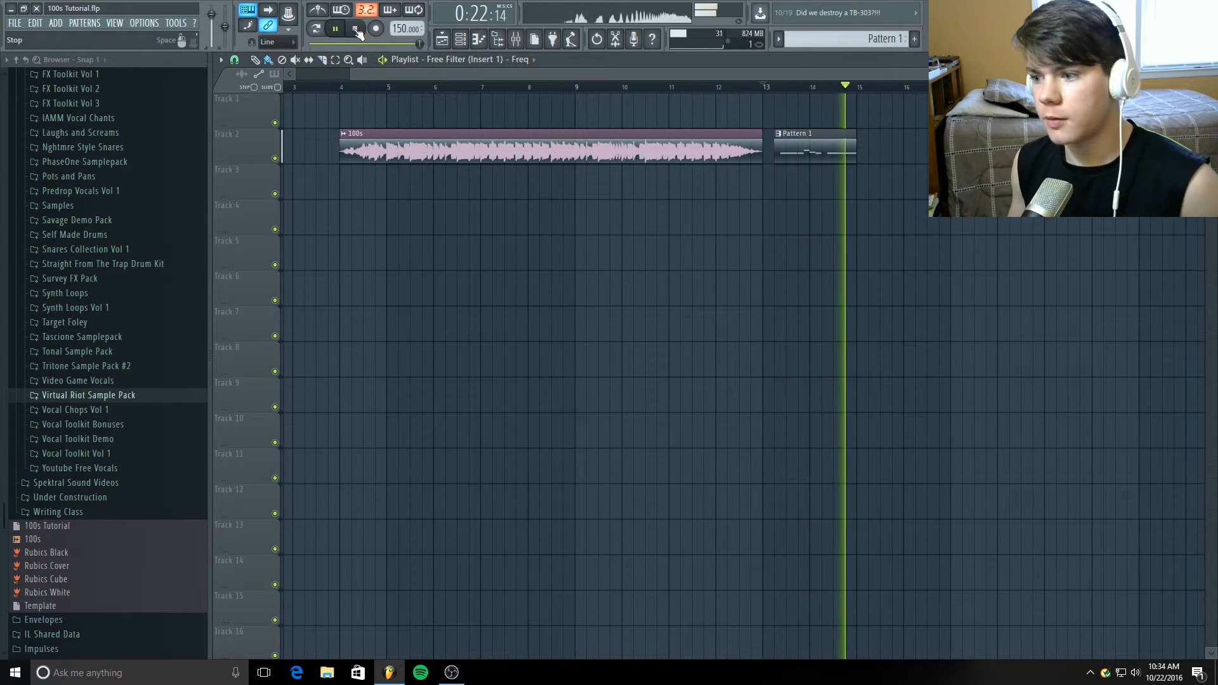
click(356, 30)
click(357, 30)
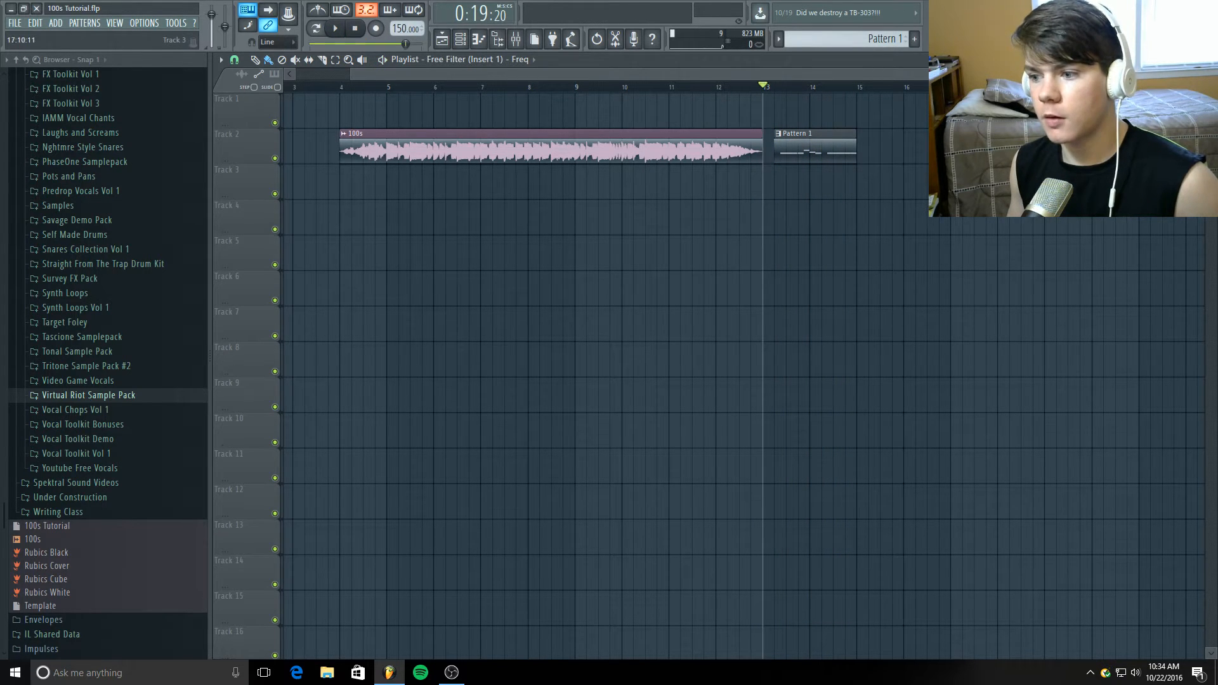
Step: Play a short part of the 100s audio clip from bar 5 and stop playback
click(386, 87)
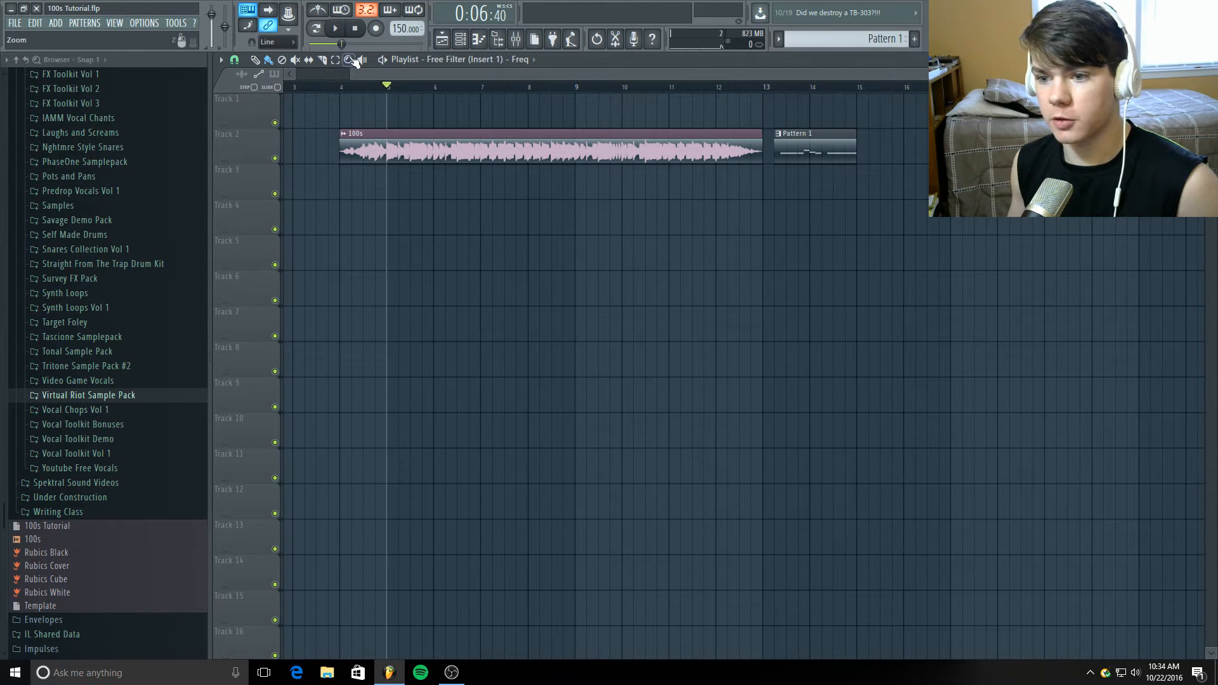
click(346, 38)
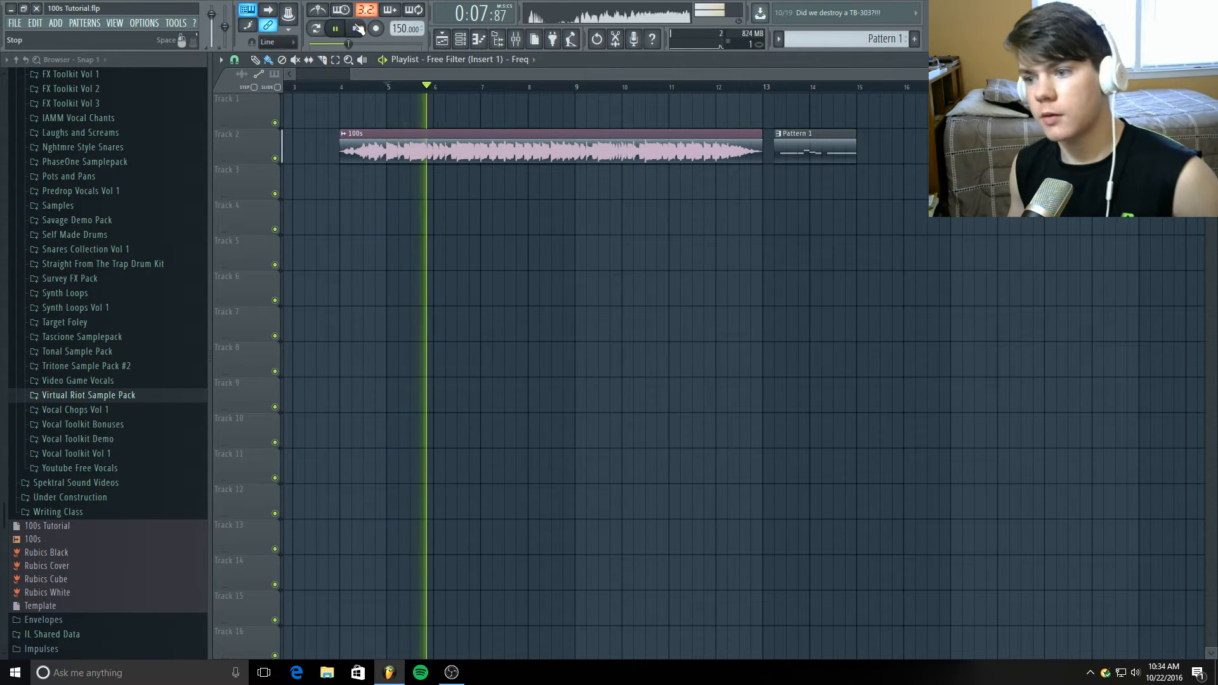
click(357, 29)
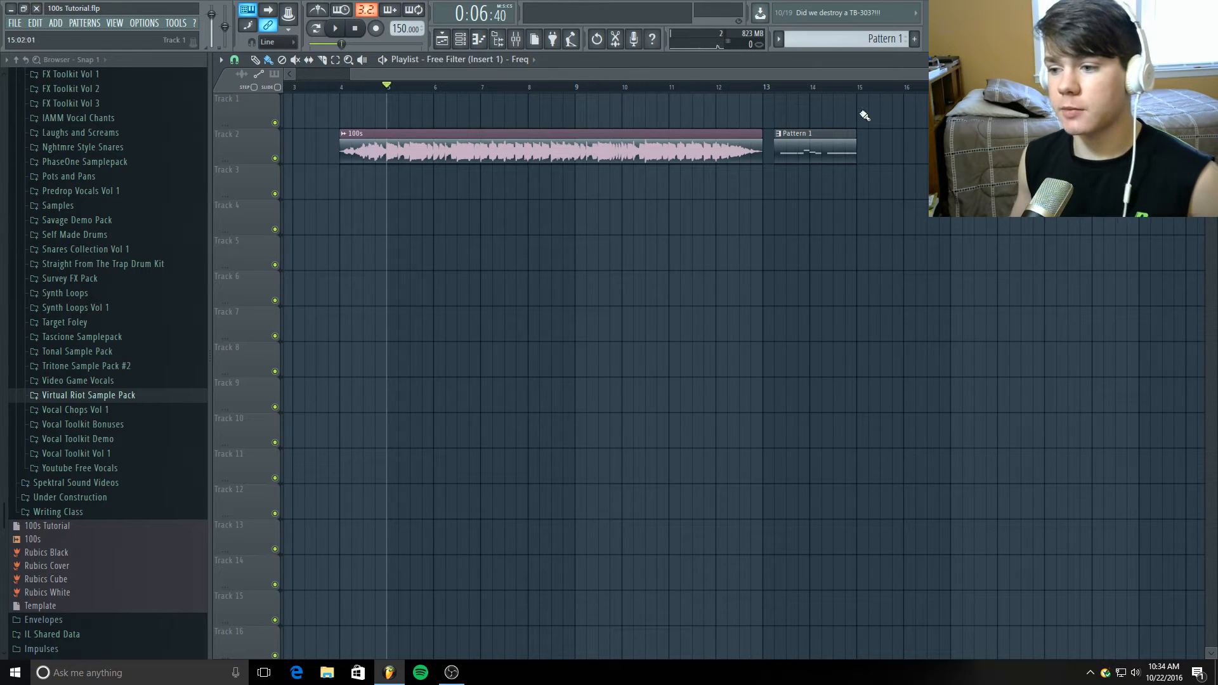
Step: Open Pattern 1, close its Serum piano roll and filter the channel rack to the Unsorted group
double_click(806, 151)
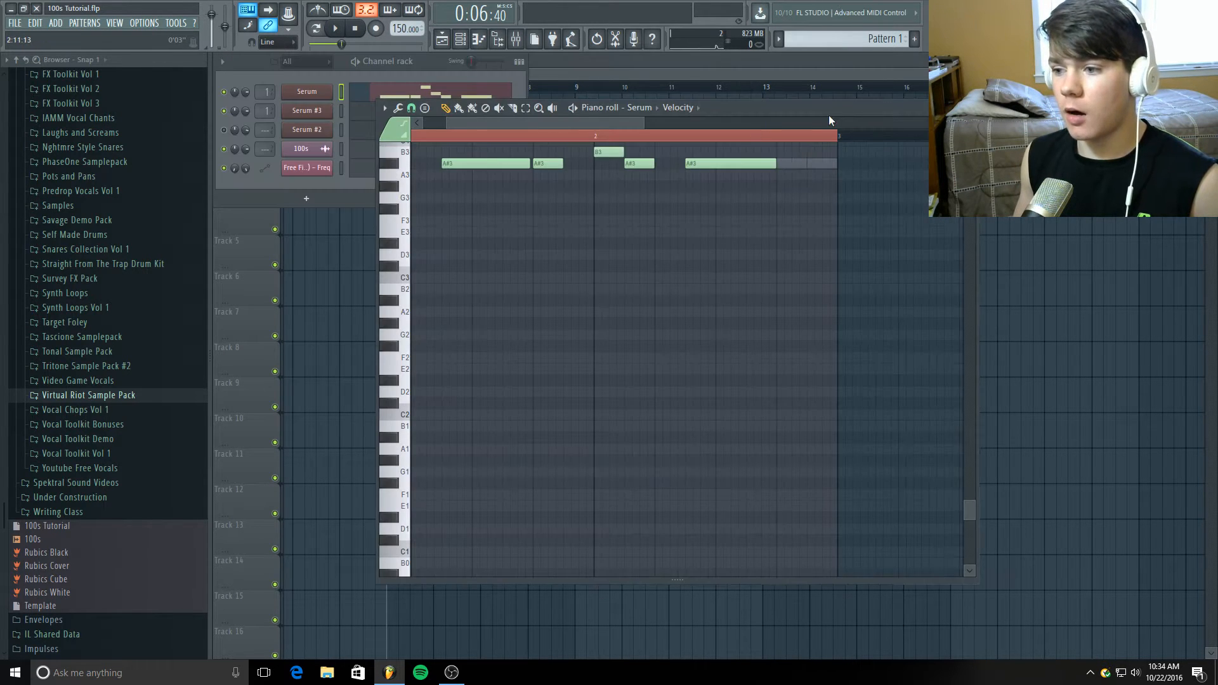
click(876, 106)
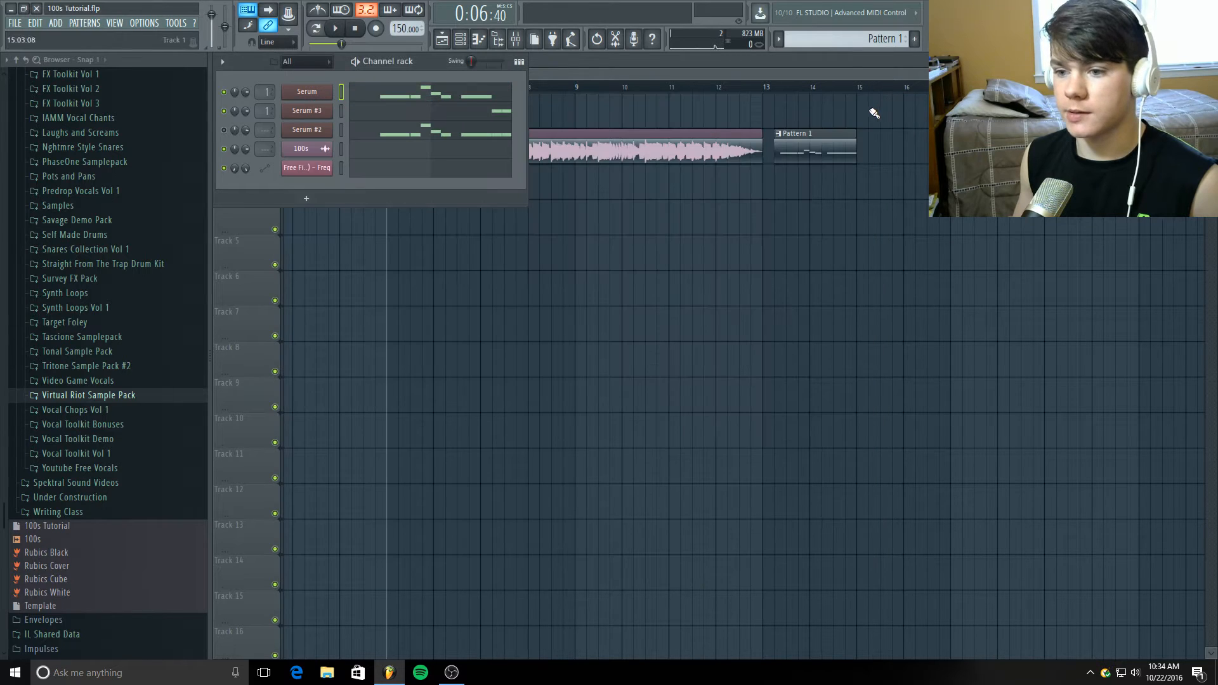
click(310, 61)
click(313, 116)
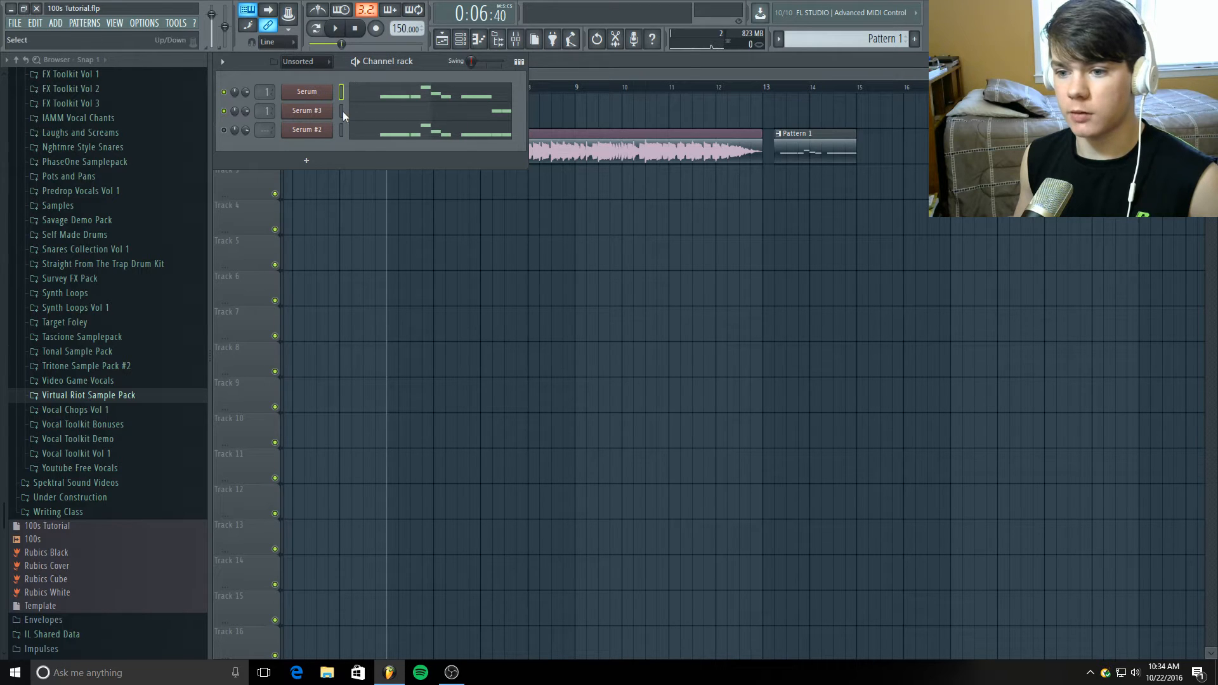
Step: Inspect the Serum #3 notes in the piano roll, audition the A#3 key and return to the channel rack
click(499, 112)
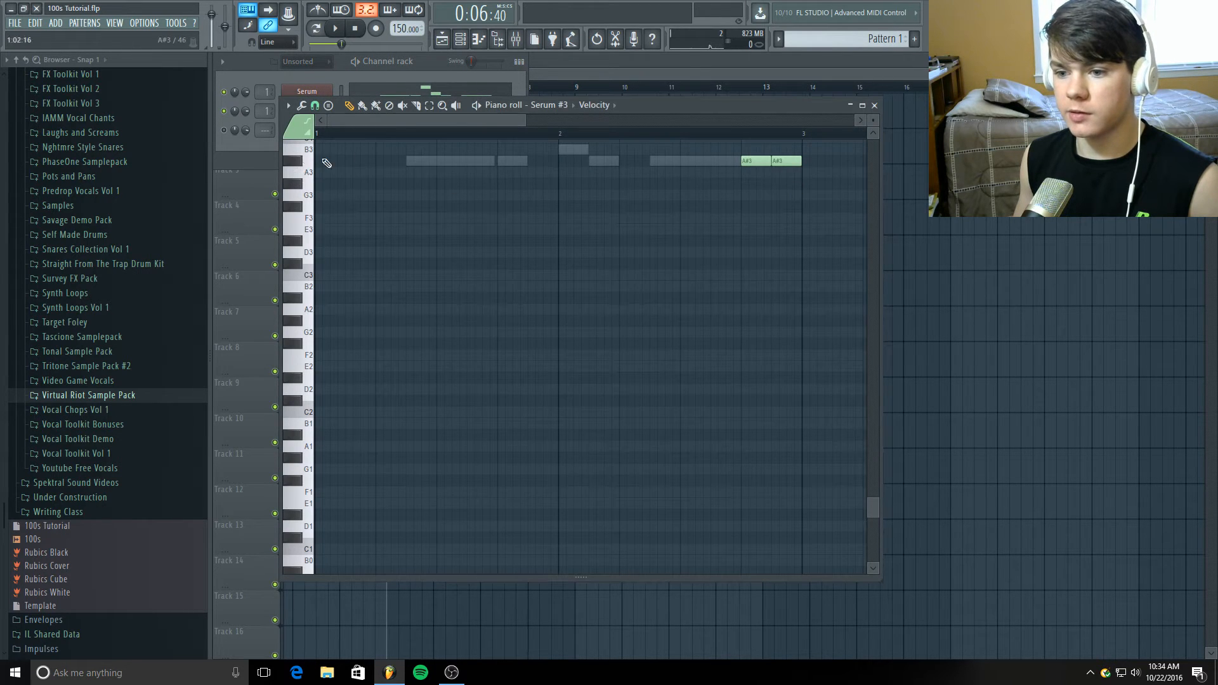
click(295, 162)
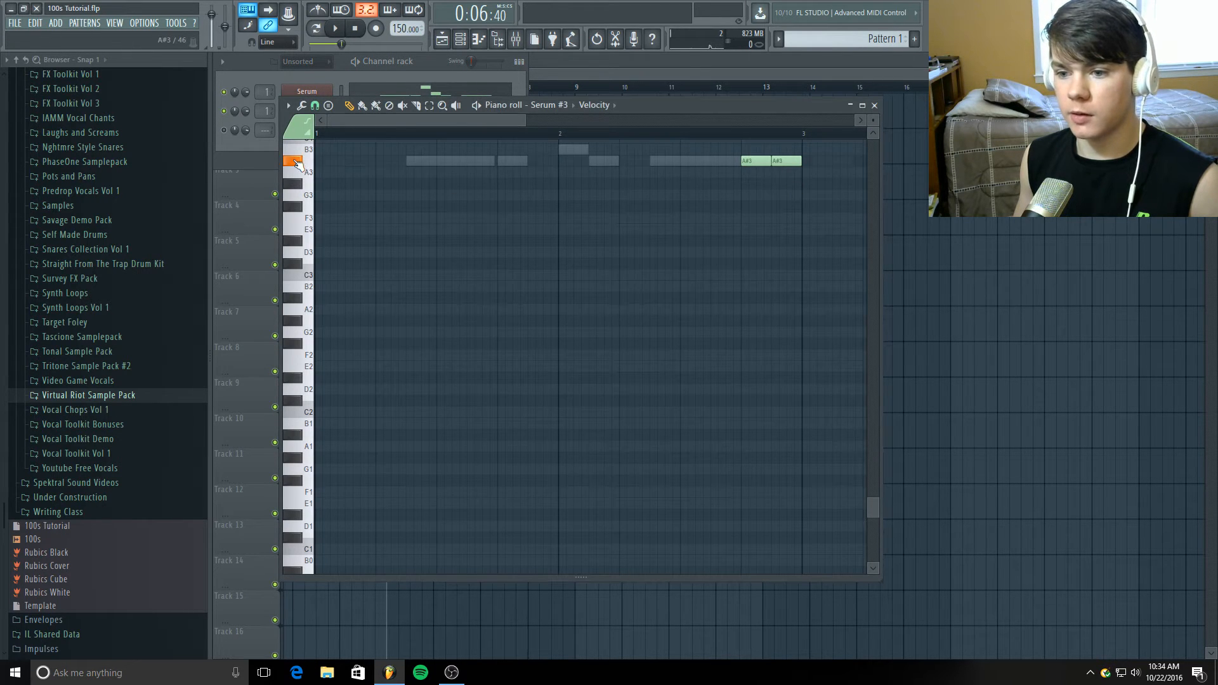
click(434, 62)
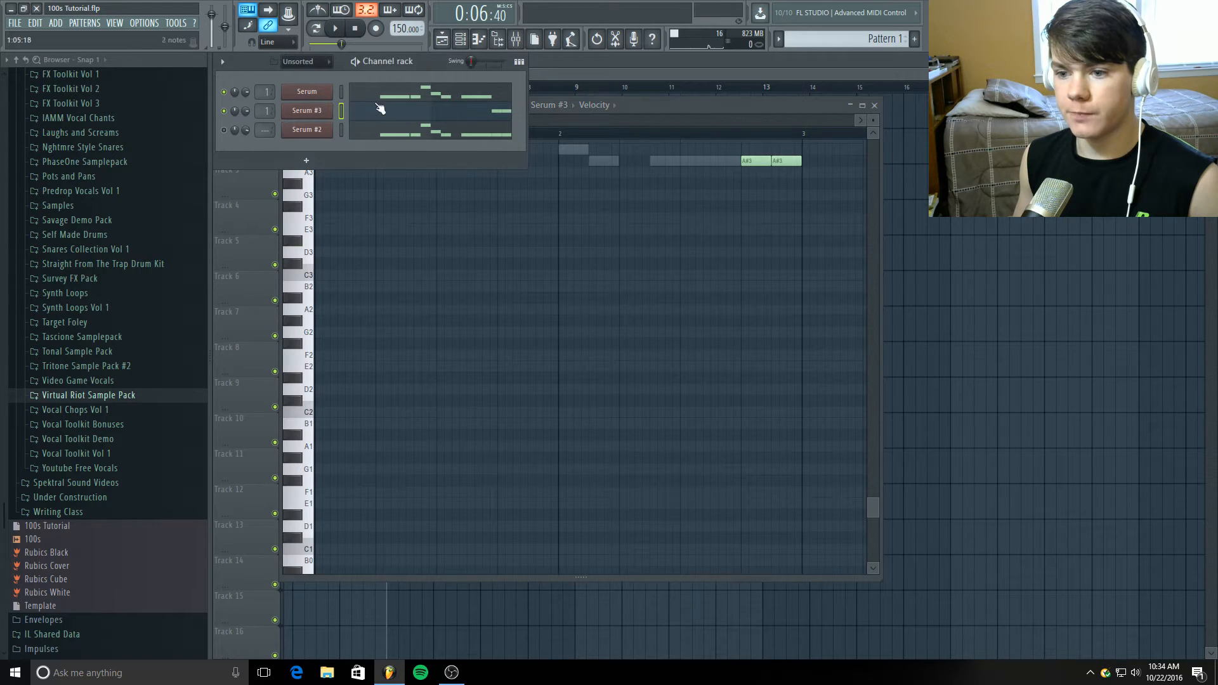
Step: Reshape LFO 1 in Serum #3 into a single falling curve by flattening the second rise, and return to the playlist
click(307, 110)
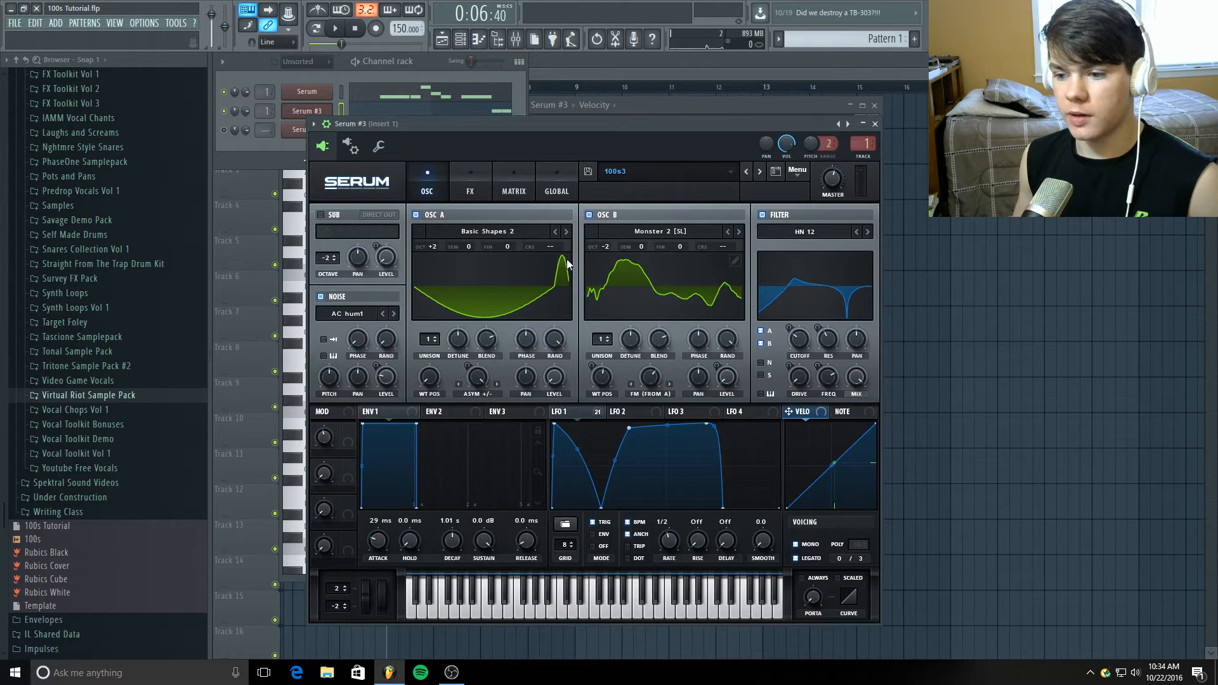
drag(601, 507, 654, 520)
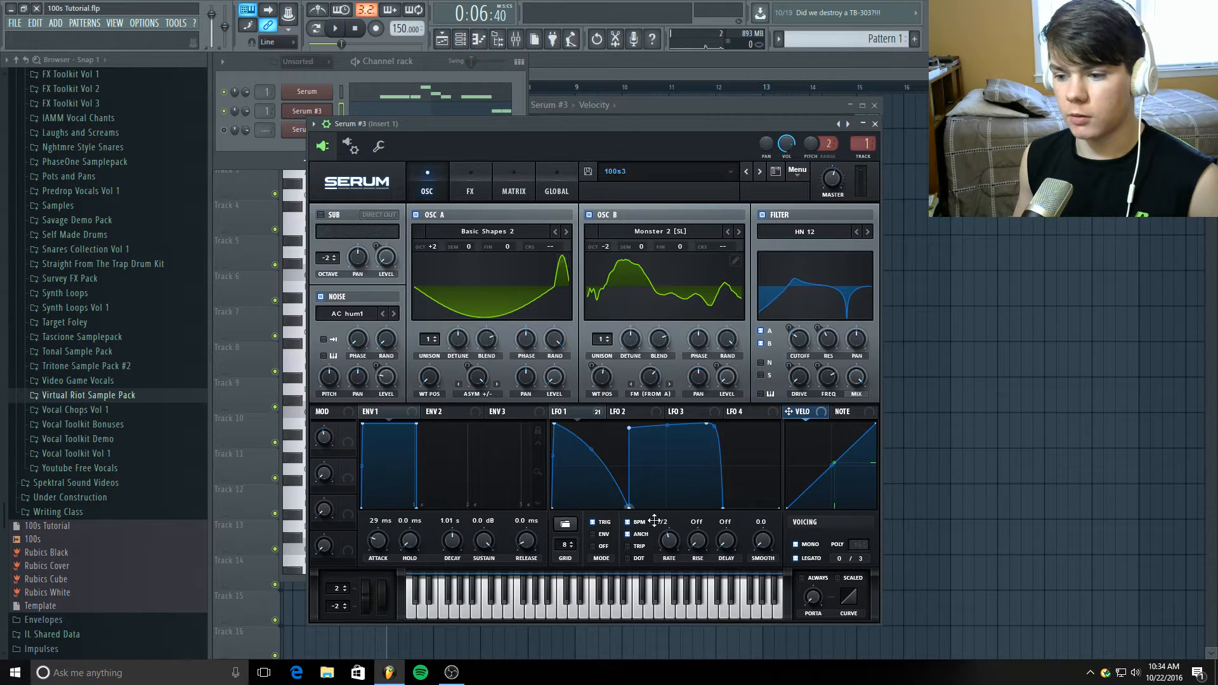
drag(628, 428, 631, 507)
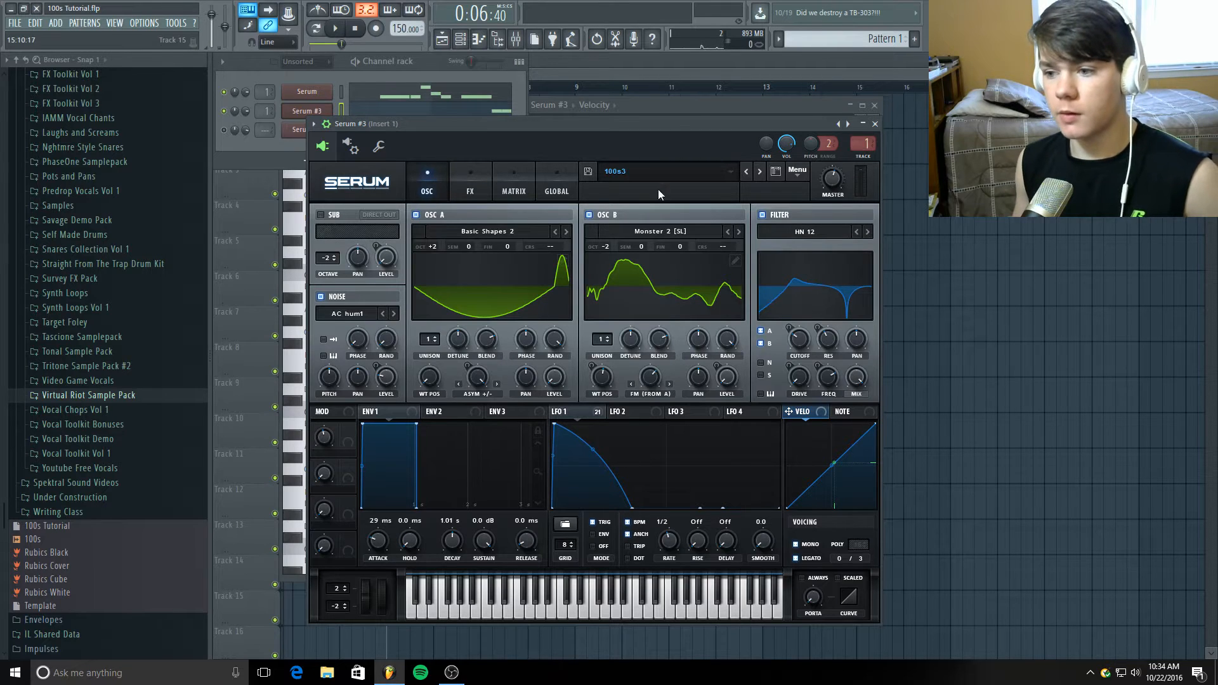
click(694, 75)
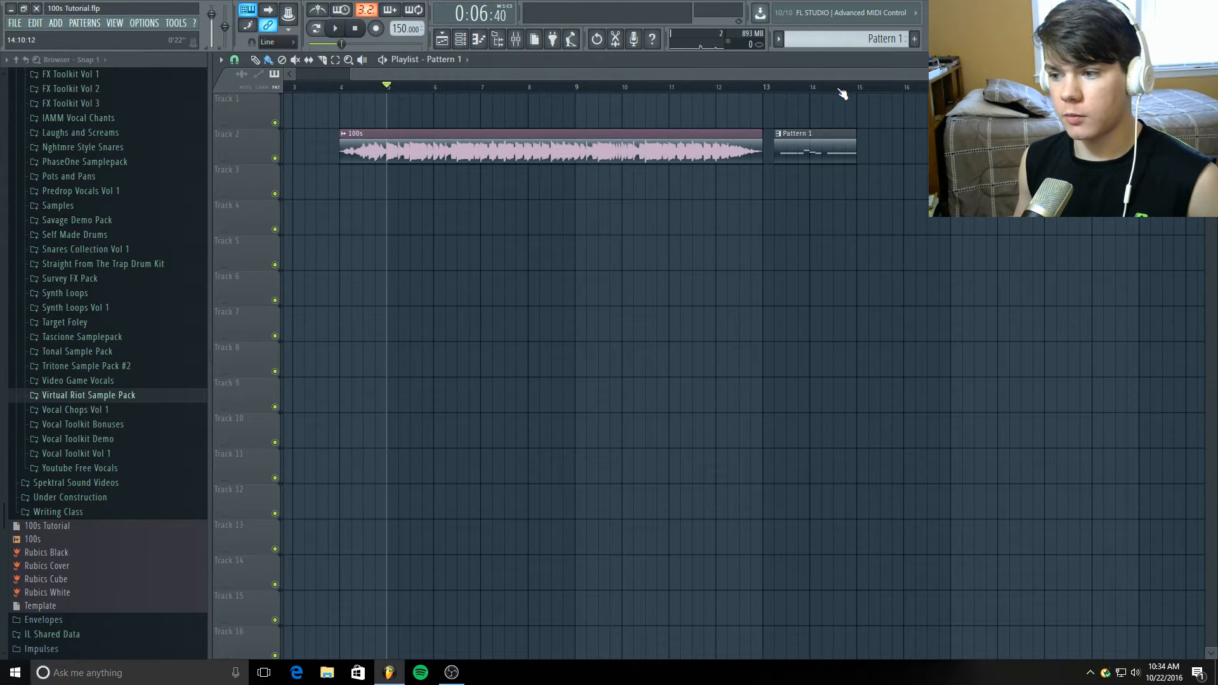
Step: Play the last part of the Pattern 1 clip from shortly before bar 15 and stop
click(846, 86)
click(335, 29)
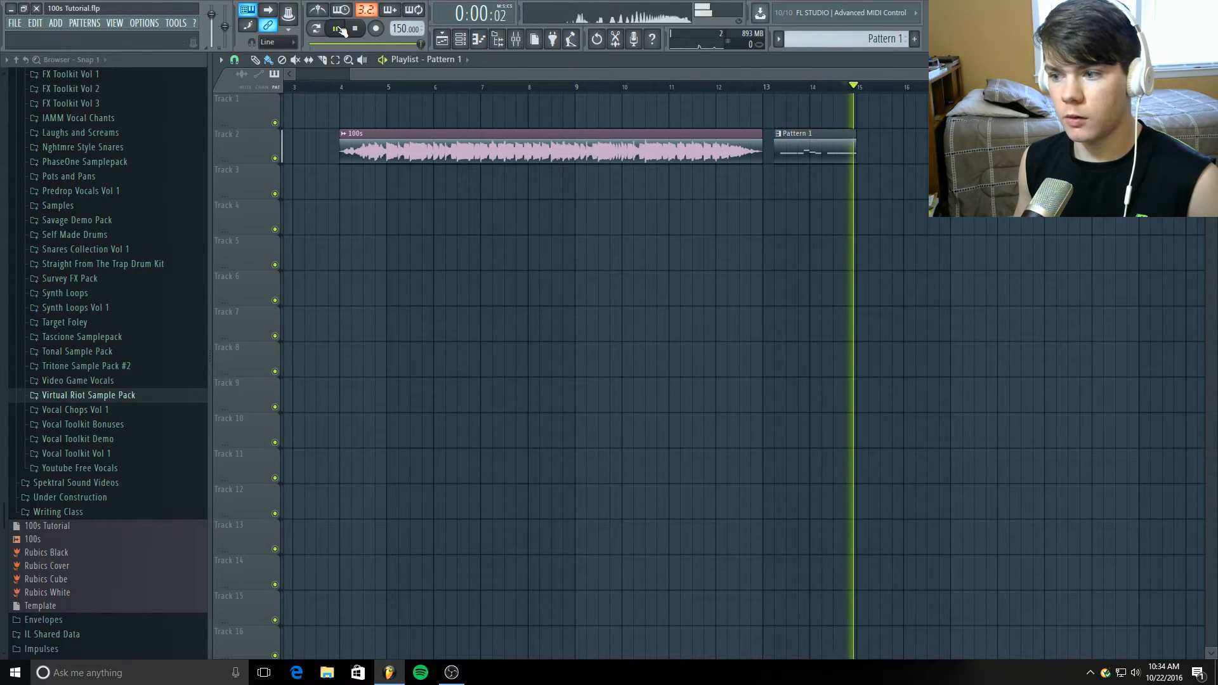
click(335, 28)
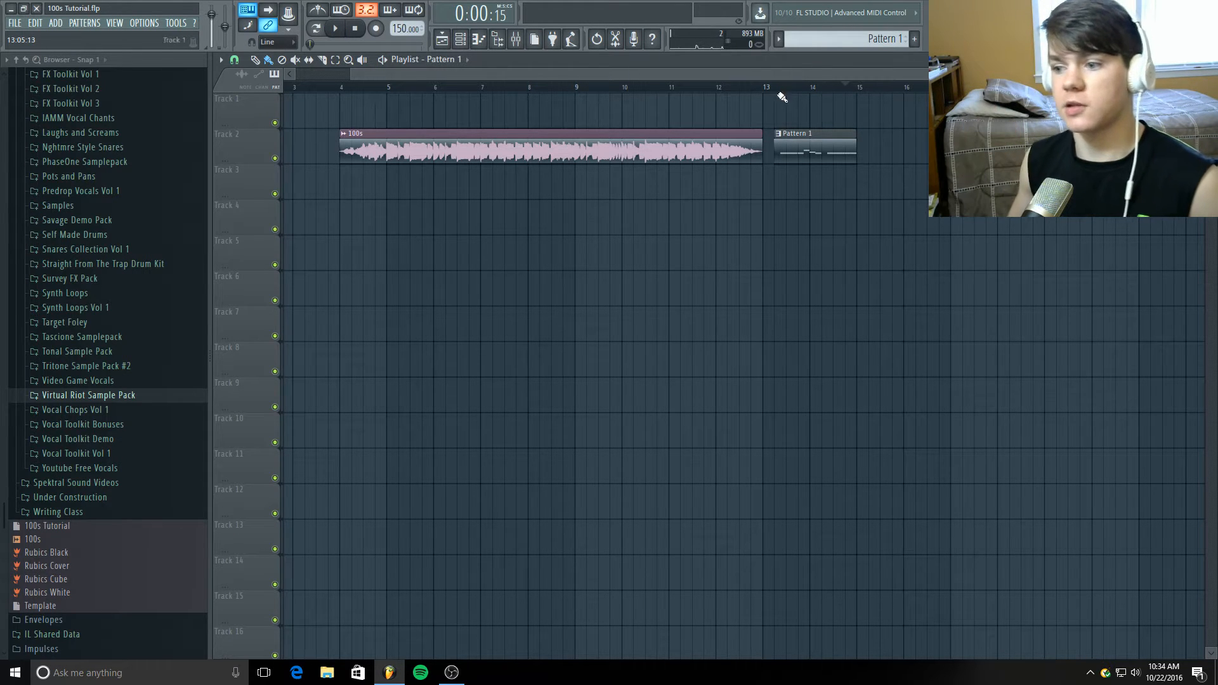
Step: Play the Pattern 1 clip from its start with the Serum #2 channel enabled, and stop playback
double_click(830, 147)
click(870, 101)
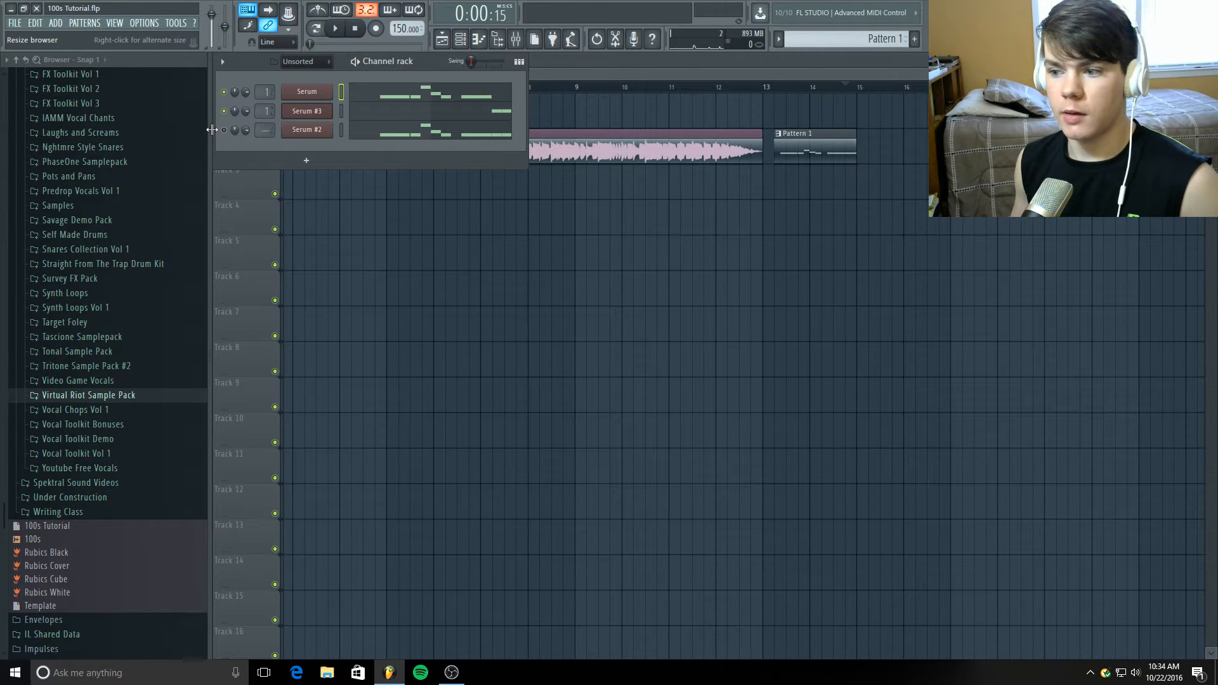
click(770, 89)
click(335, 29)
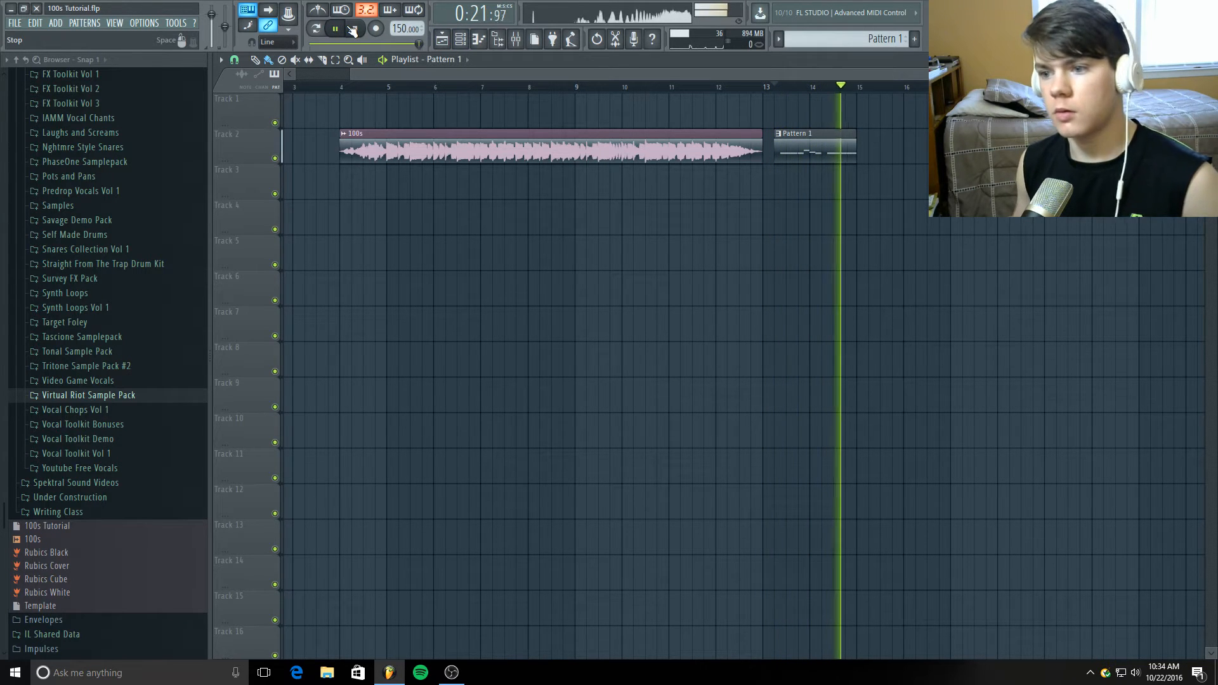
click(353, 28)
Step: Mute the Serum #2 channel, open the first Serum channel's synth and reposition its window so the whole interface is clear
click(479, 38)
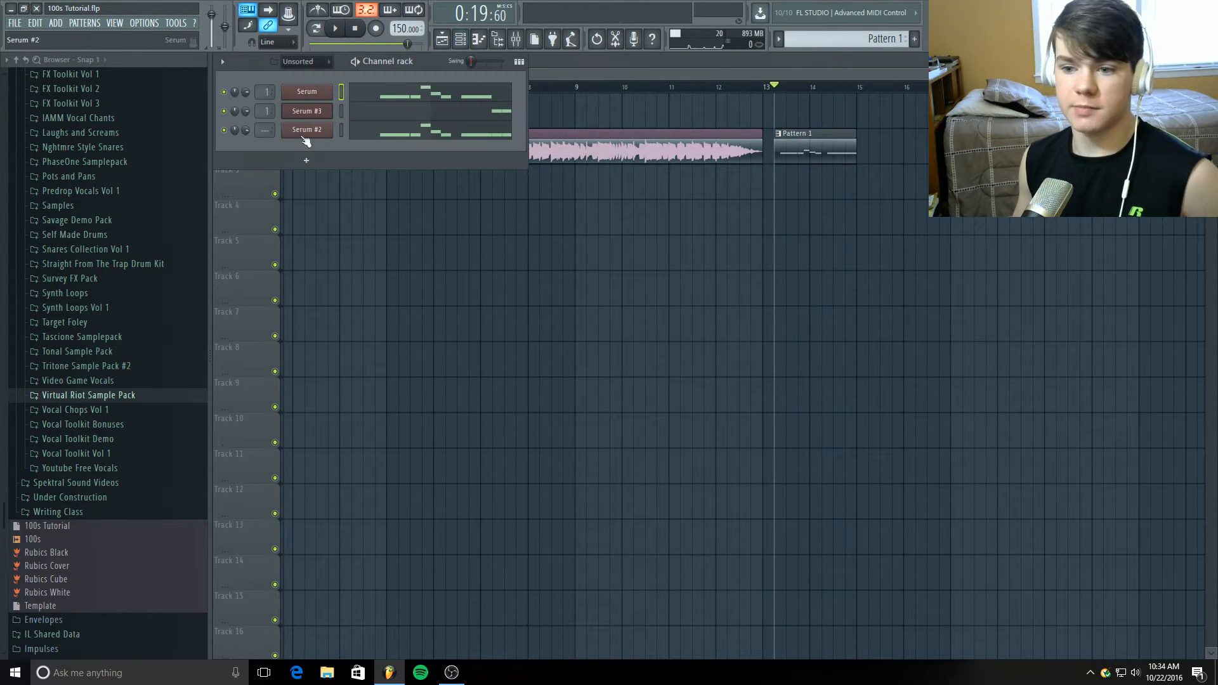
click(225, 130)
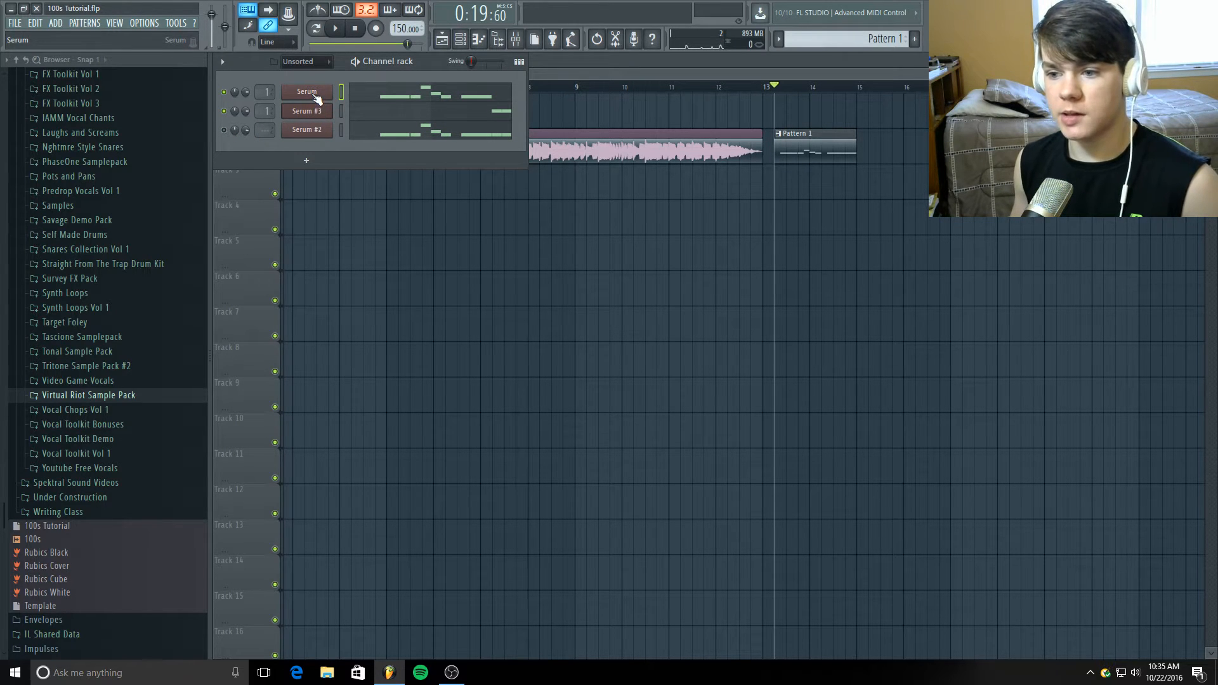
click(316, 99)
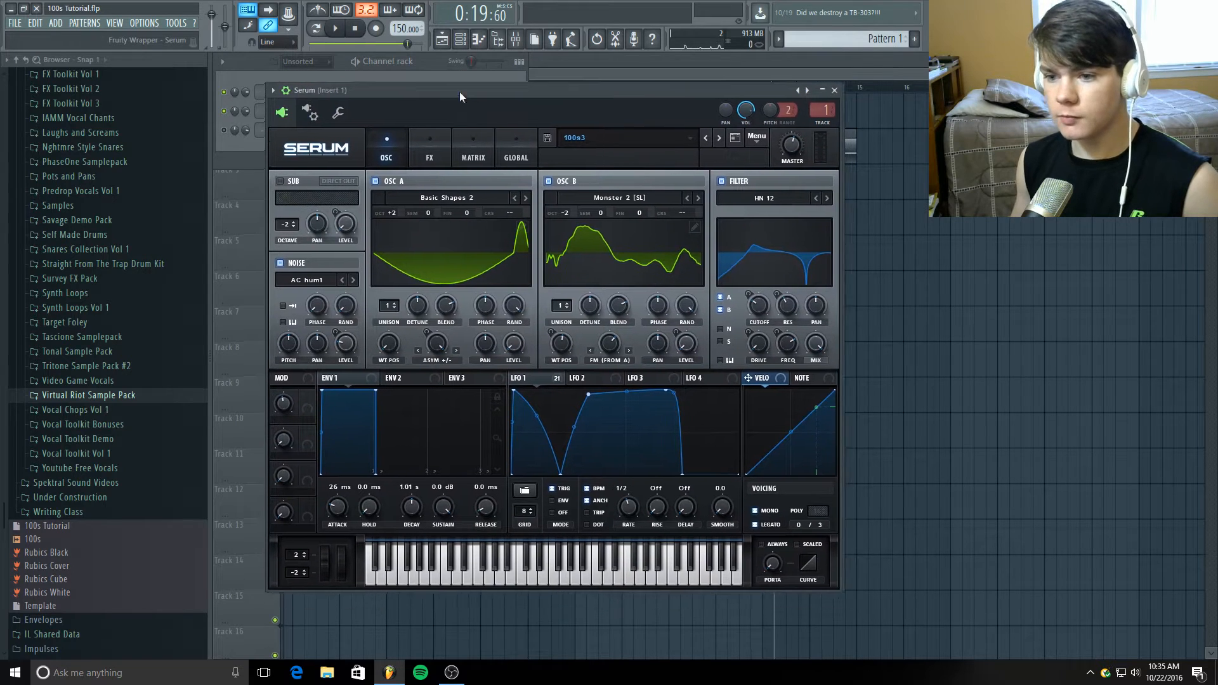
drag(459, 93, 496, 100)
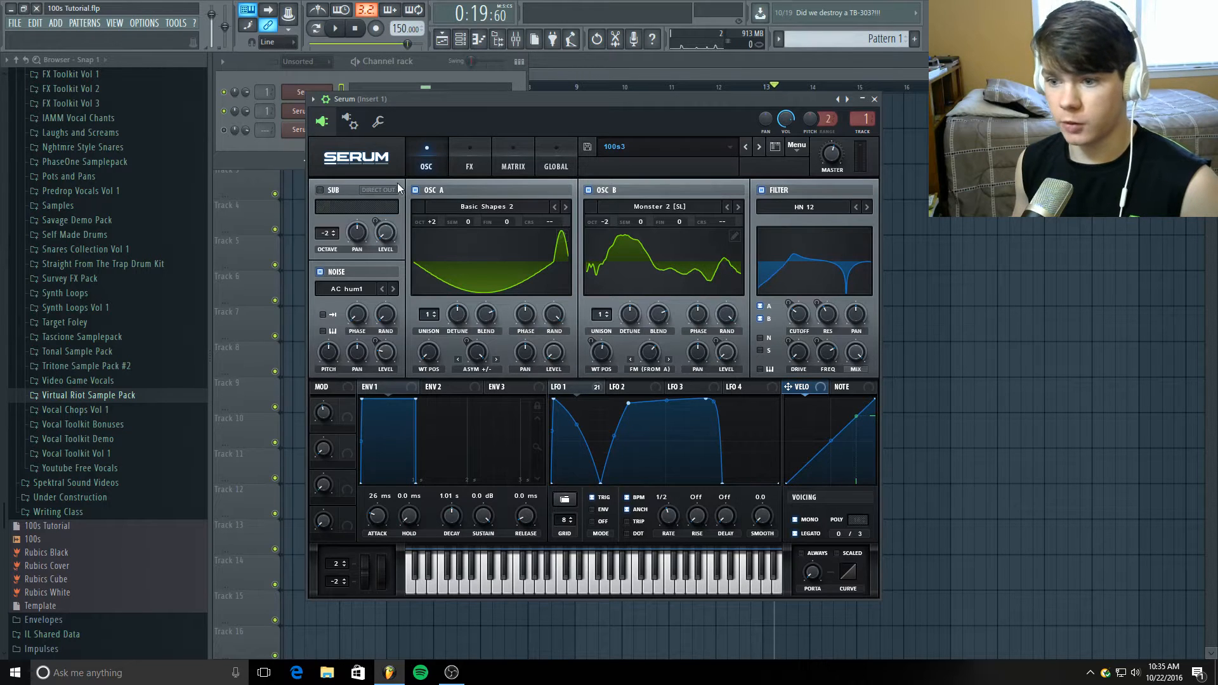
drag(559, 103, 567, 77)
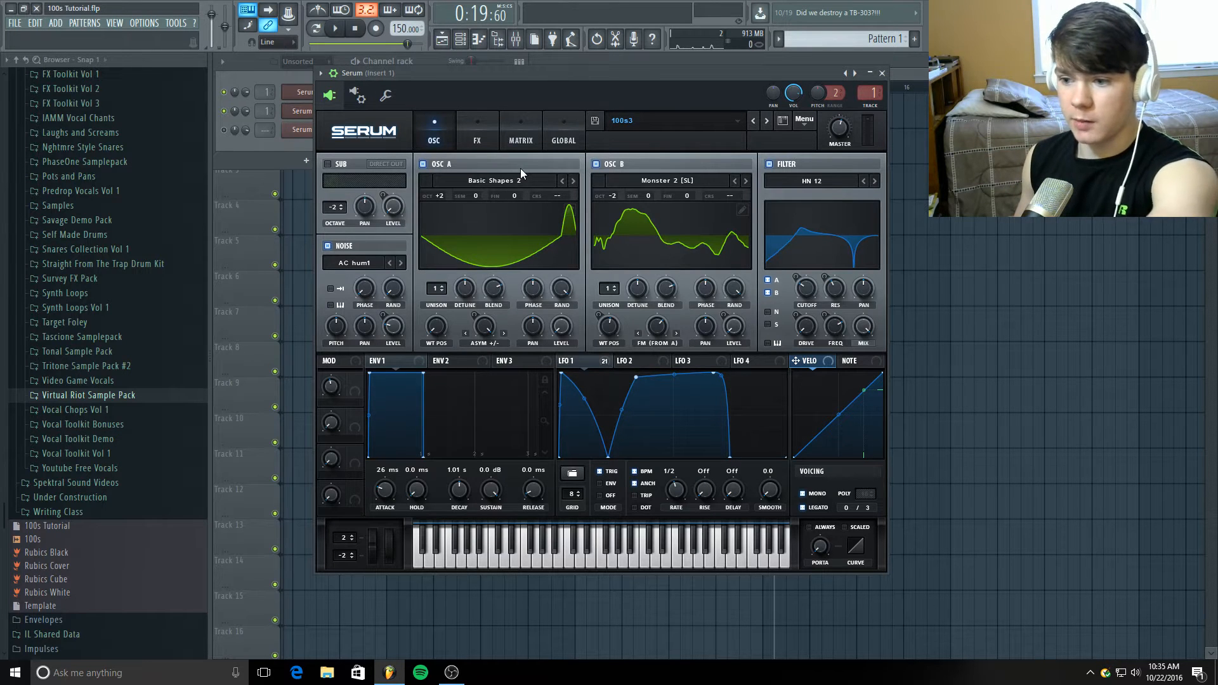
Step: Lower Oscillator A's Asym +/- warp to about -3 % and raise it back to 100 %
drag(484, 326, 476, 388)
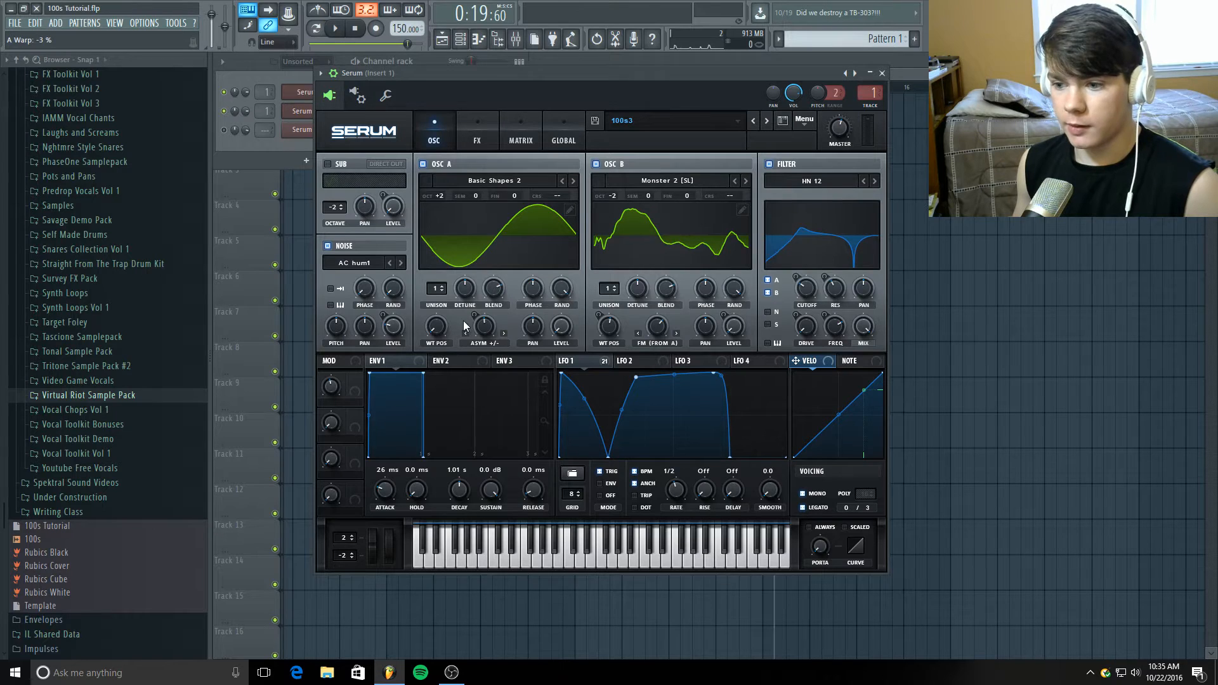
drag(483, 326, 492, 227)
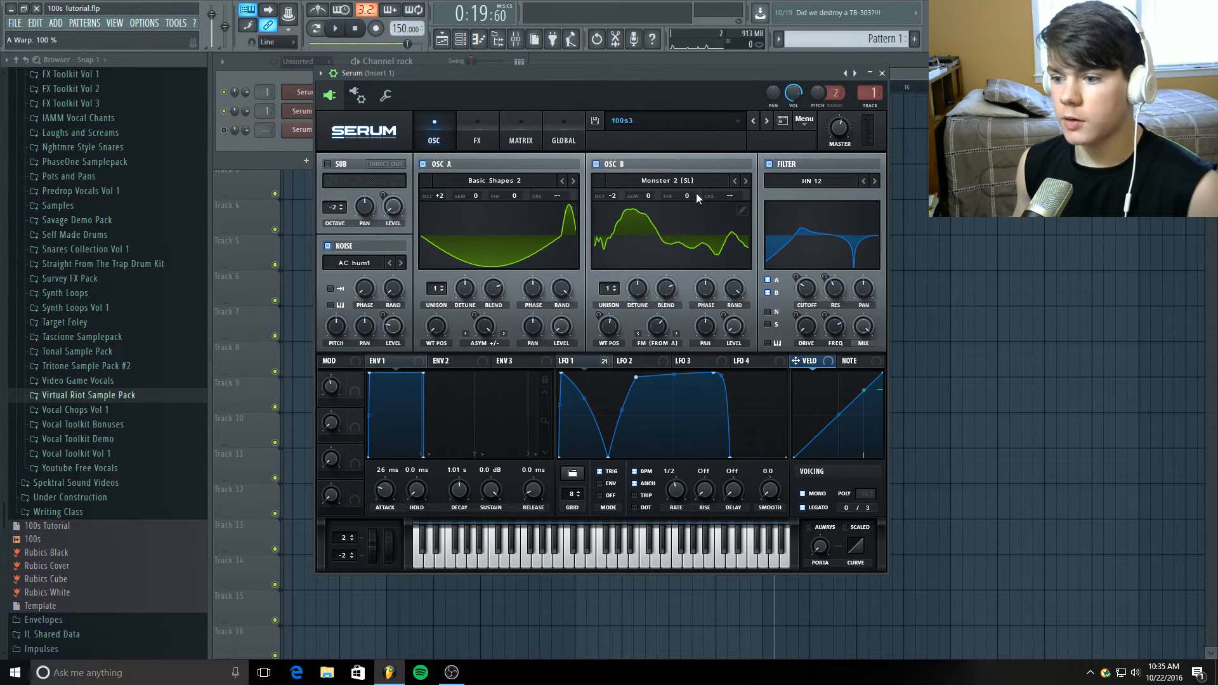
Step: Select LFO 1, turn Oscillator B's level down to 0 % and list LFO 1's modulation destinations
click(606, 363)
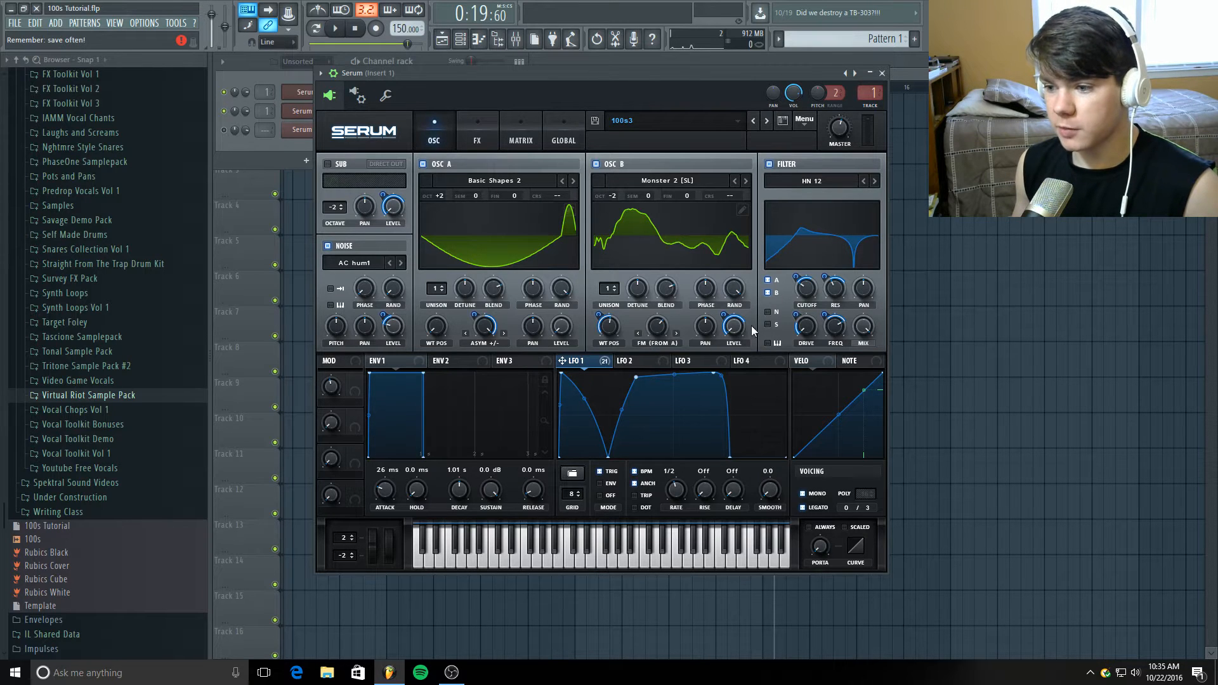
drag(740, 328, 738, 355)
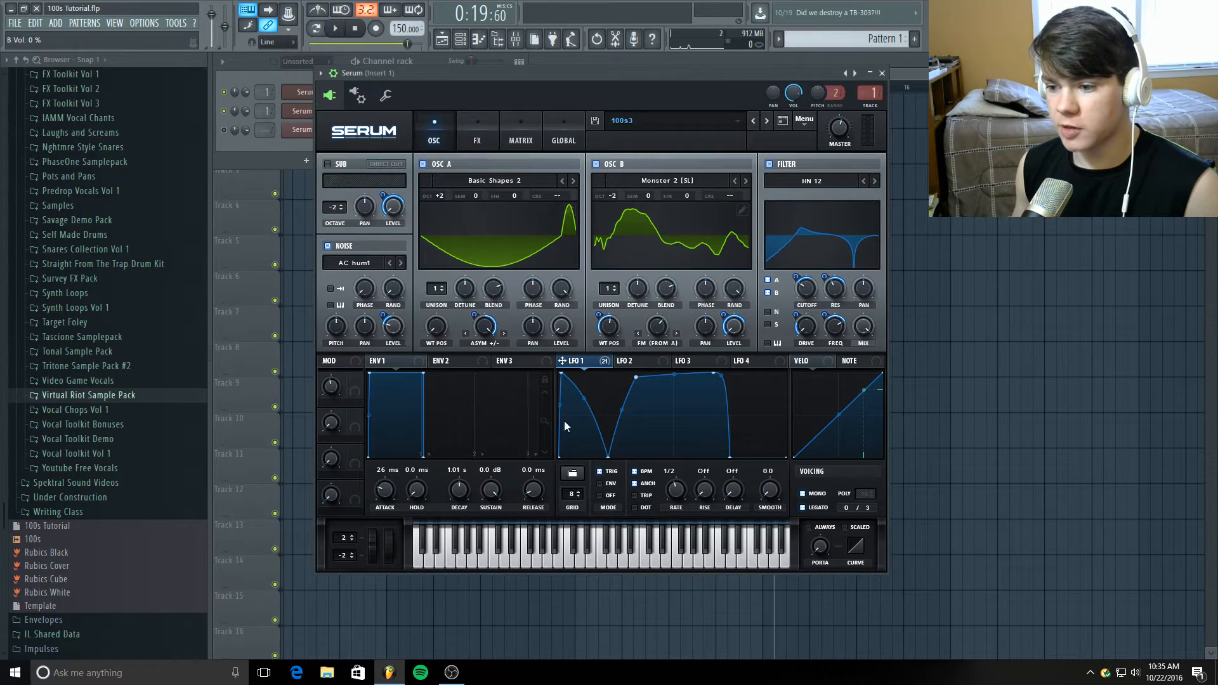
click(605, 361)
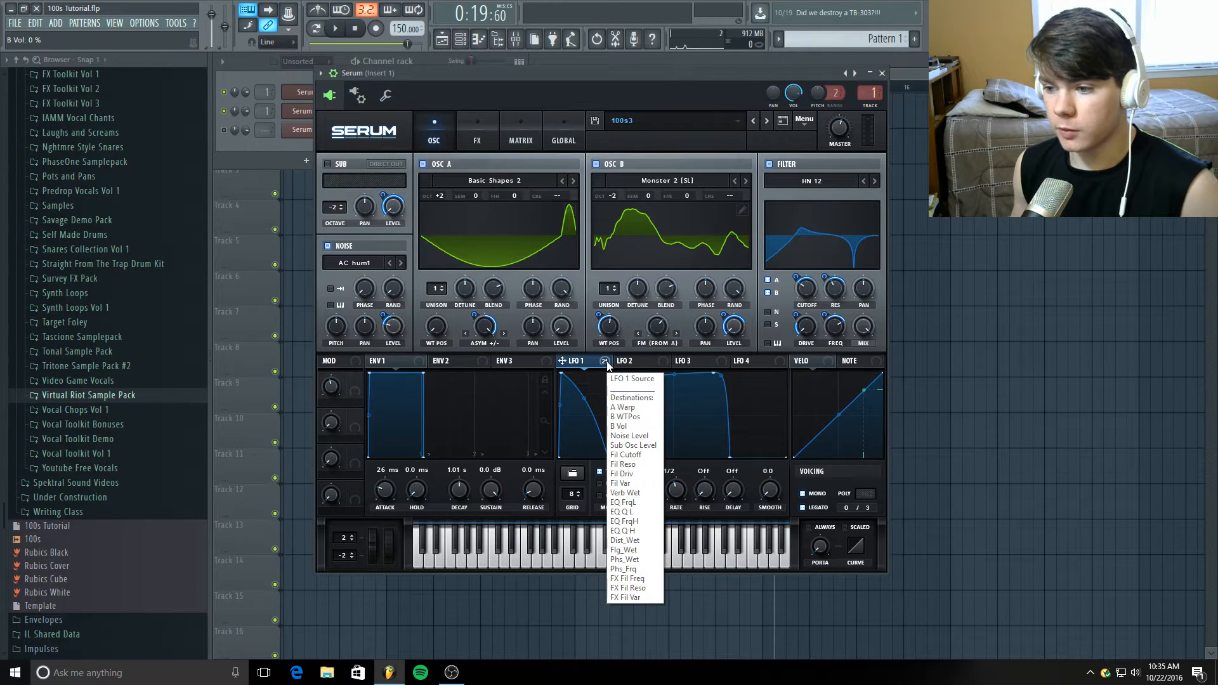
Step: Inspect LFO 1's modulation amounts on Oscillator B's level and wavetable position
click(725, 319)
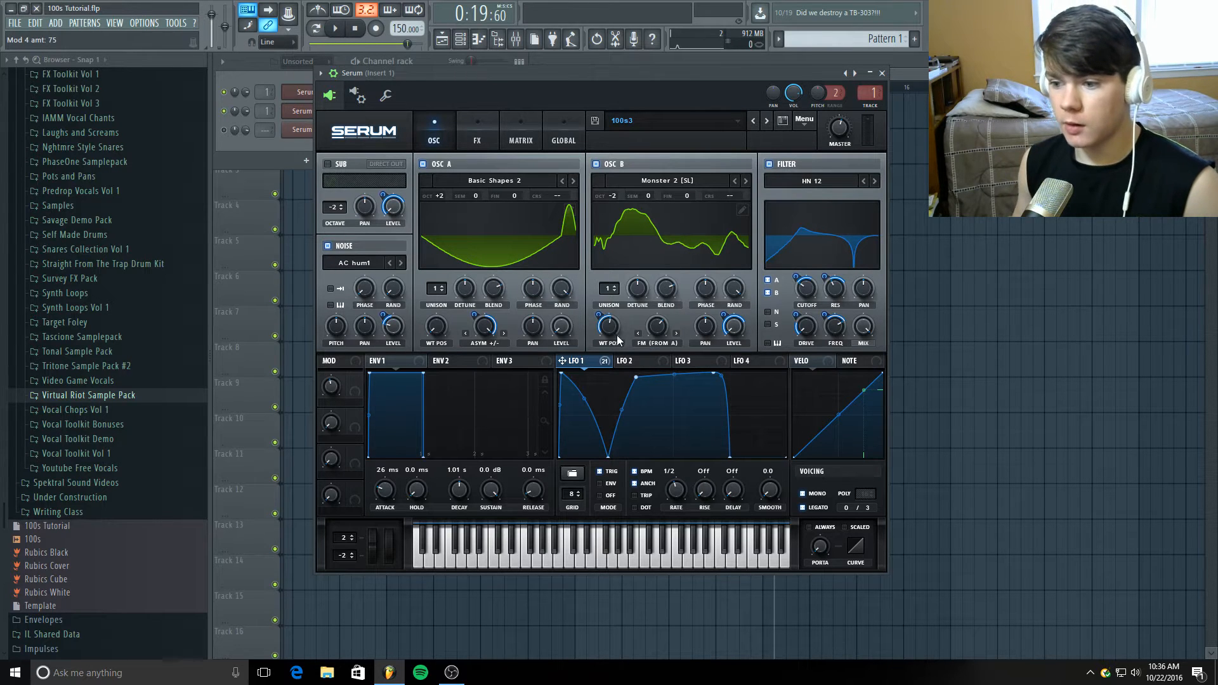
mouse_move(614, 332)
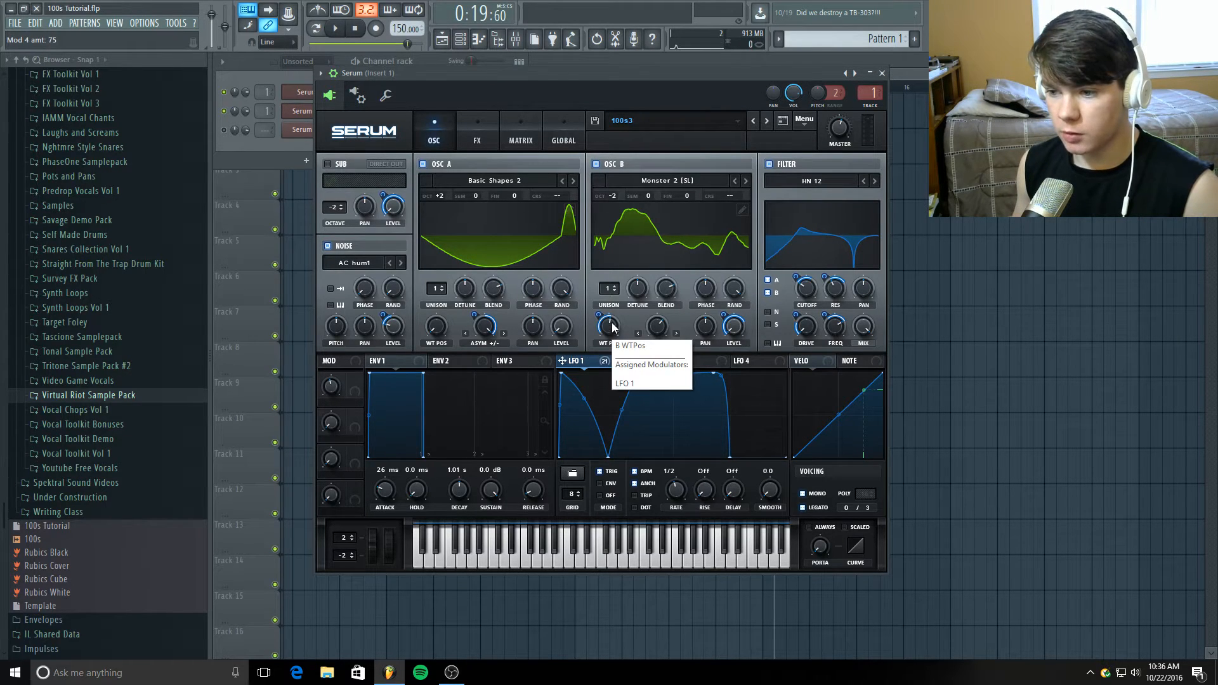
click(613, 332)
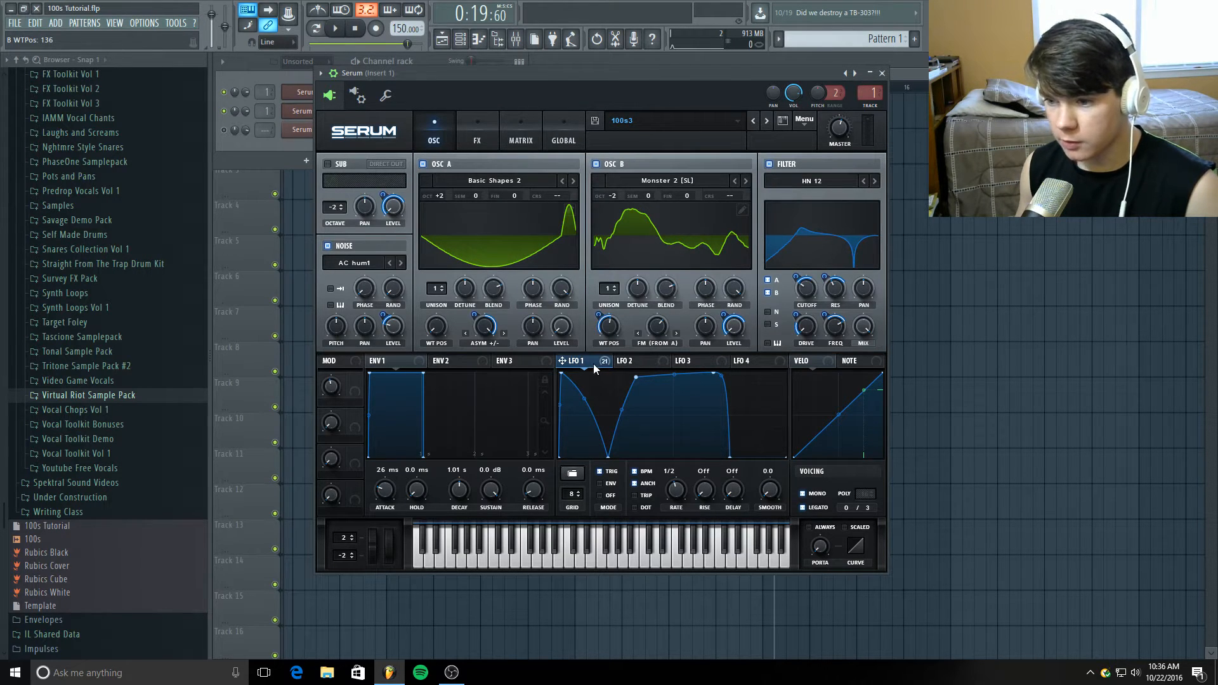
click(599, 316)
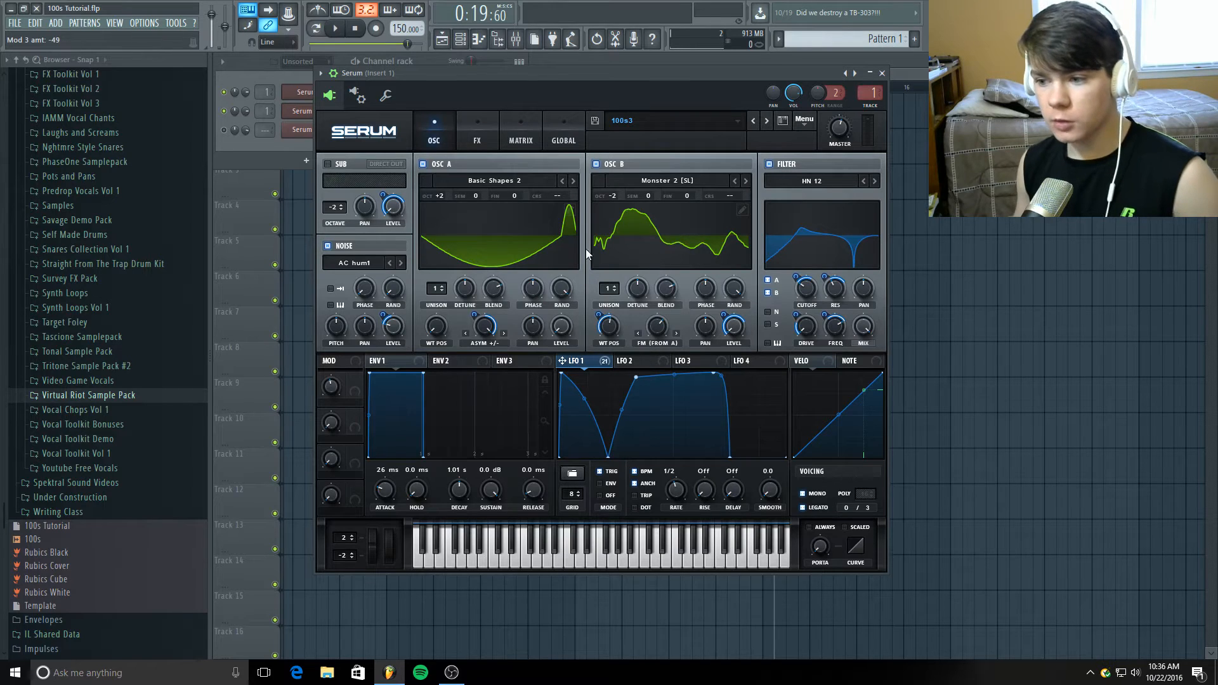
Step: Switch the waveform displays of Oscillator B and Oscillator A to the 3D wavetable view and back to 2D
click(686, 253)
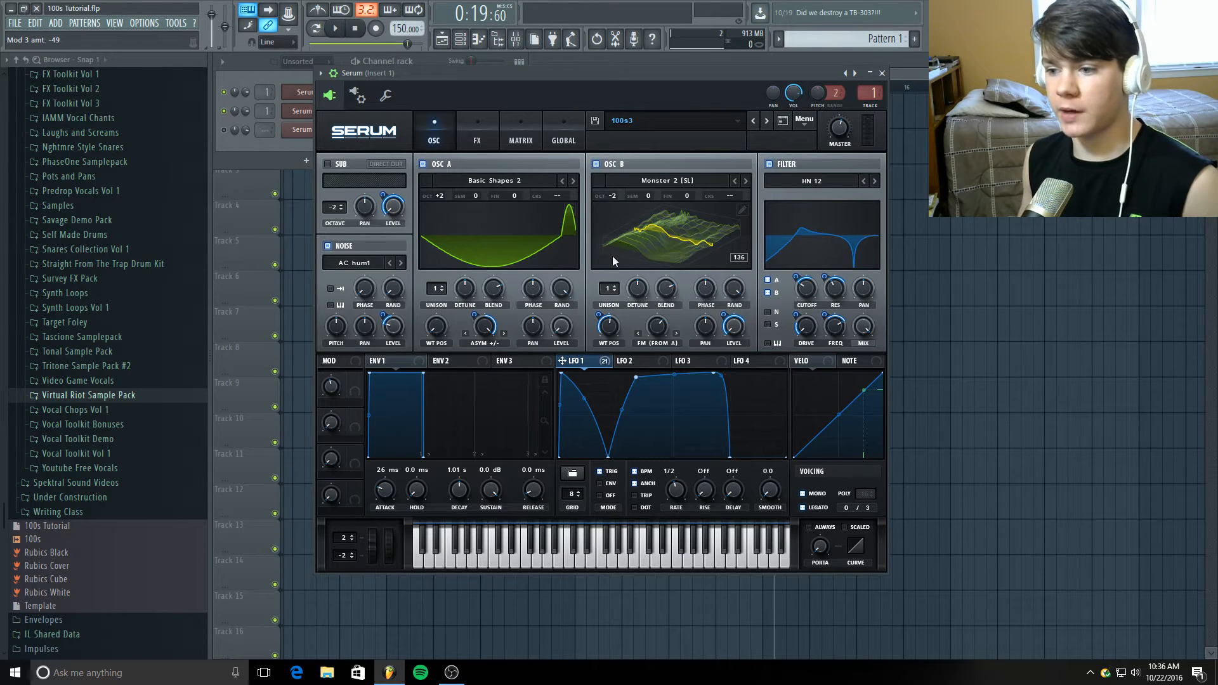
click(603, 208)
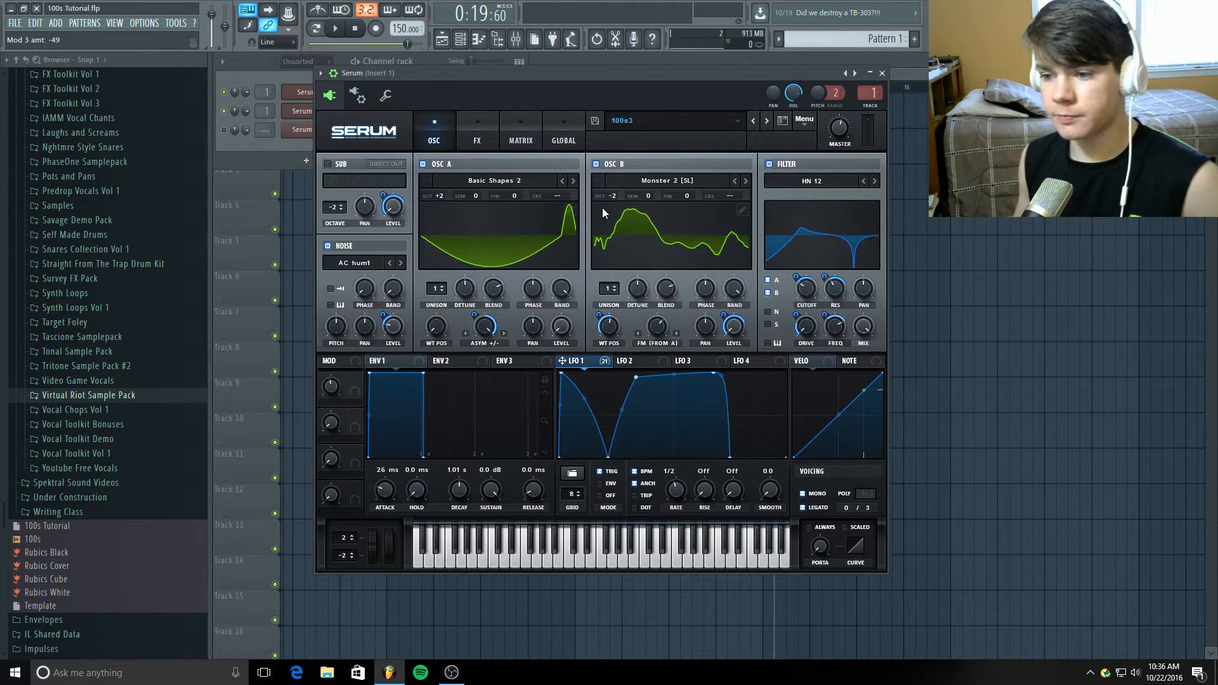
click(480, 220)
click(483, 231)
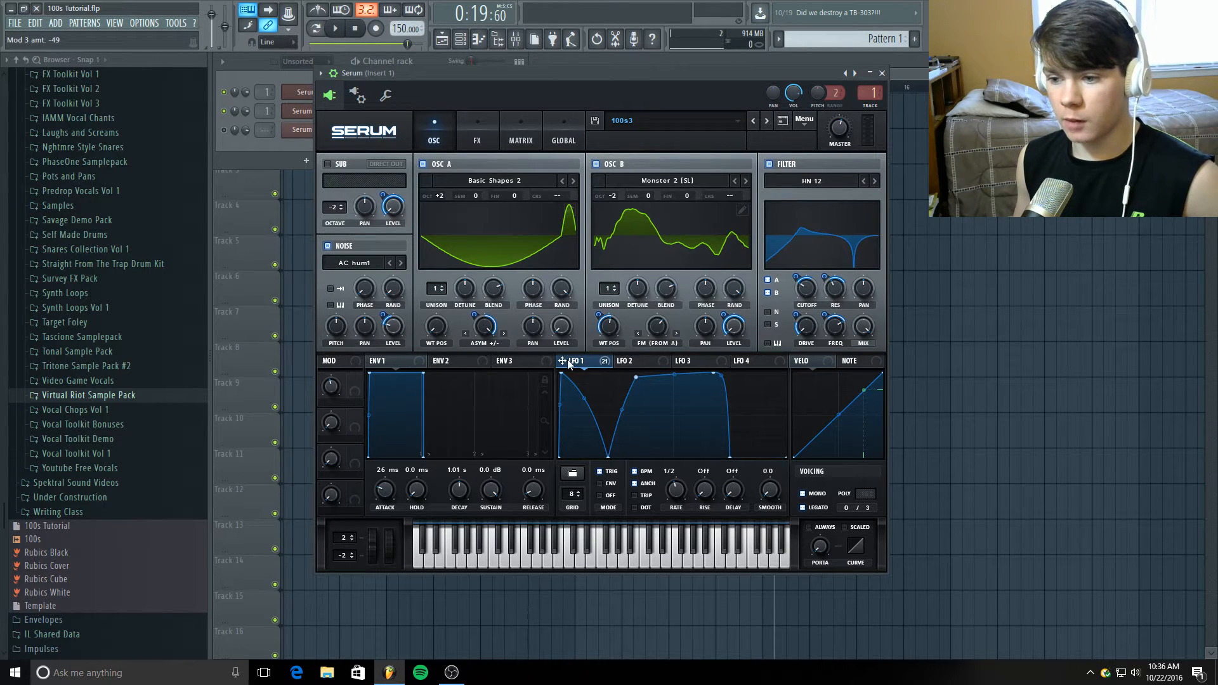
Step: Inspect LFO 1's modulation amounts on Oscillator A's Asym +/- warp and on the noise oscillator's level
click(472, 316)
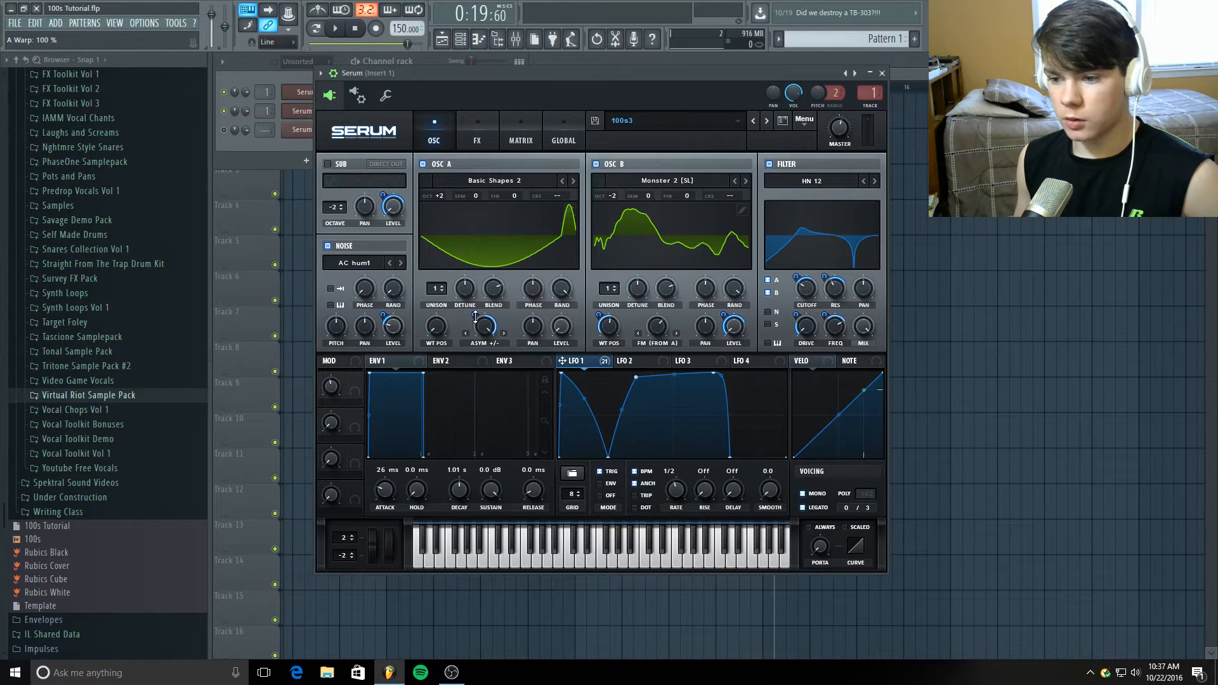
mouse_move(475, 317)
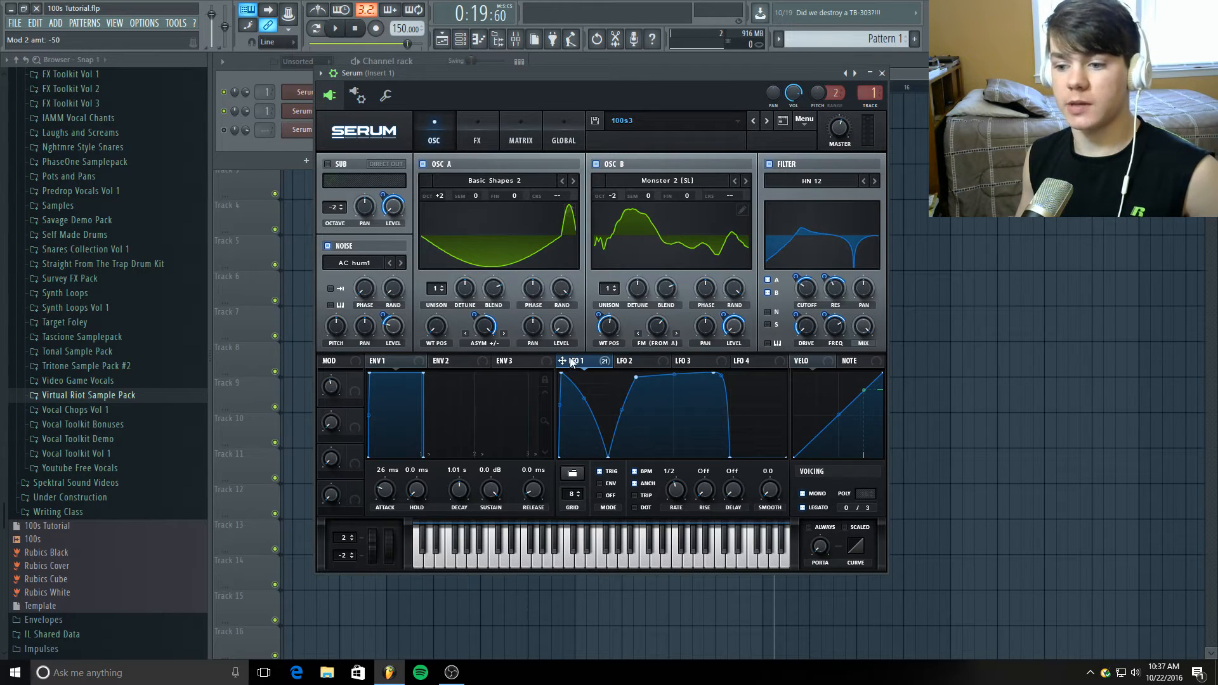
mouse_move(567, 365)
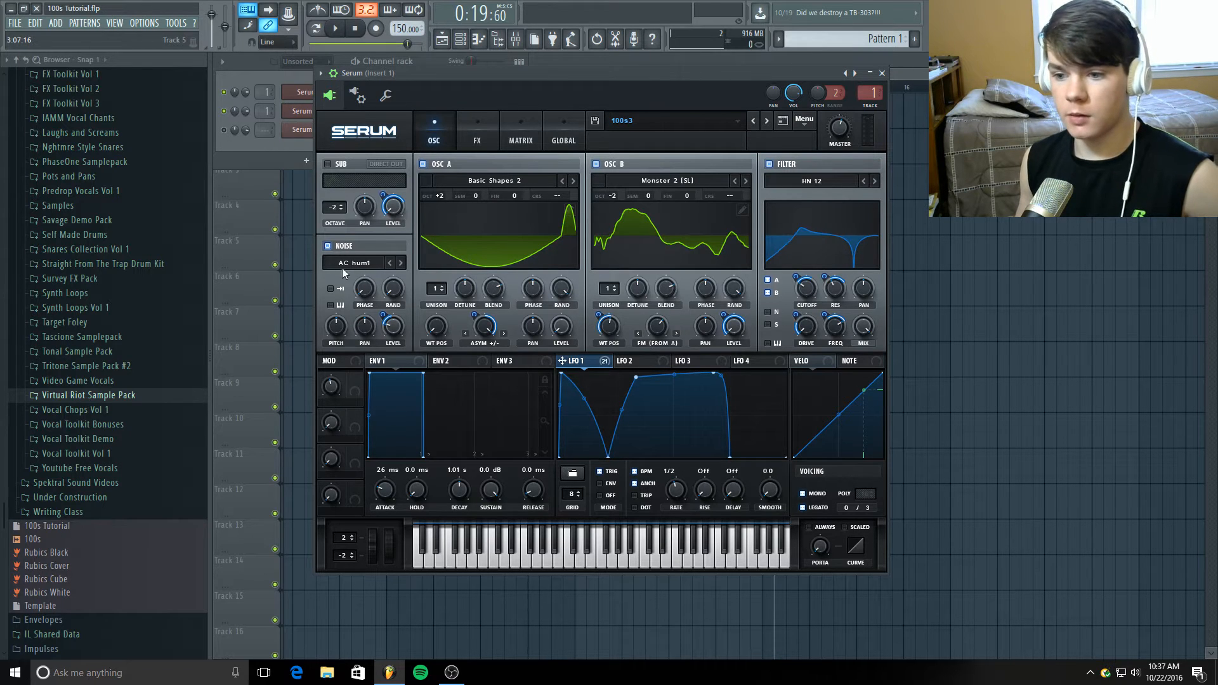
click(395, 328)
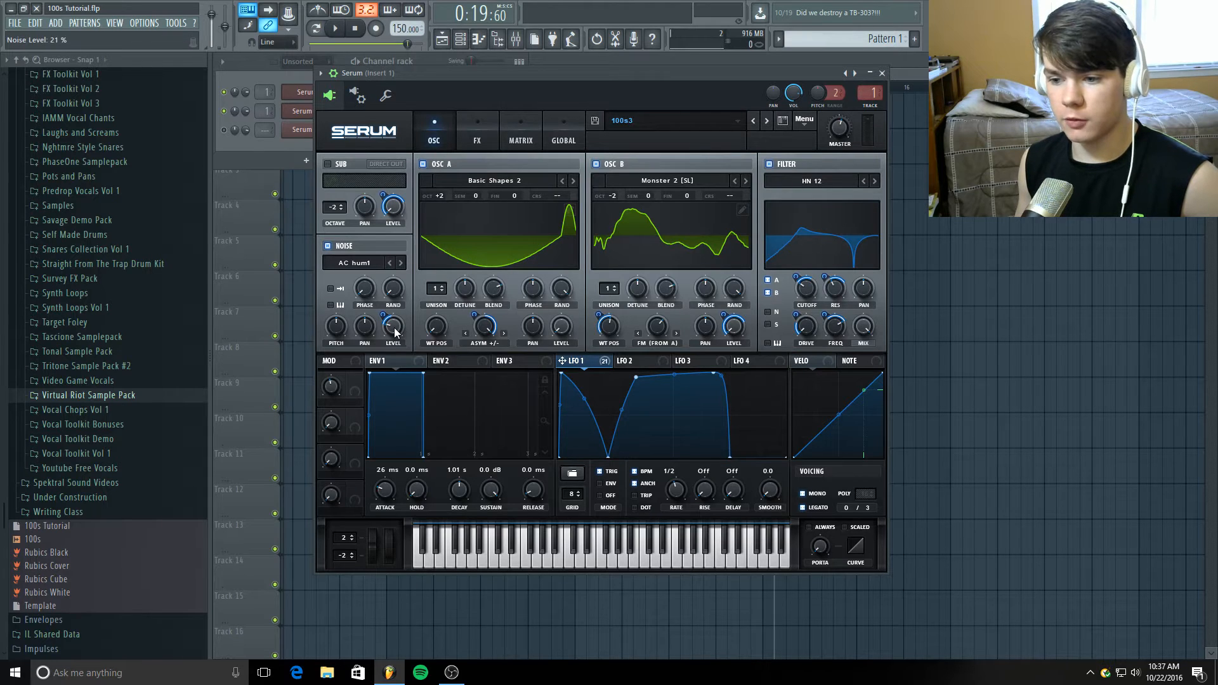
click(395, 328)
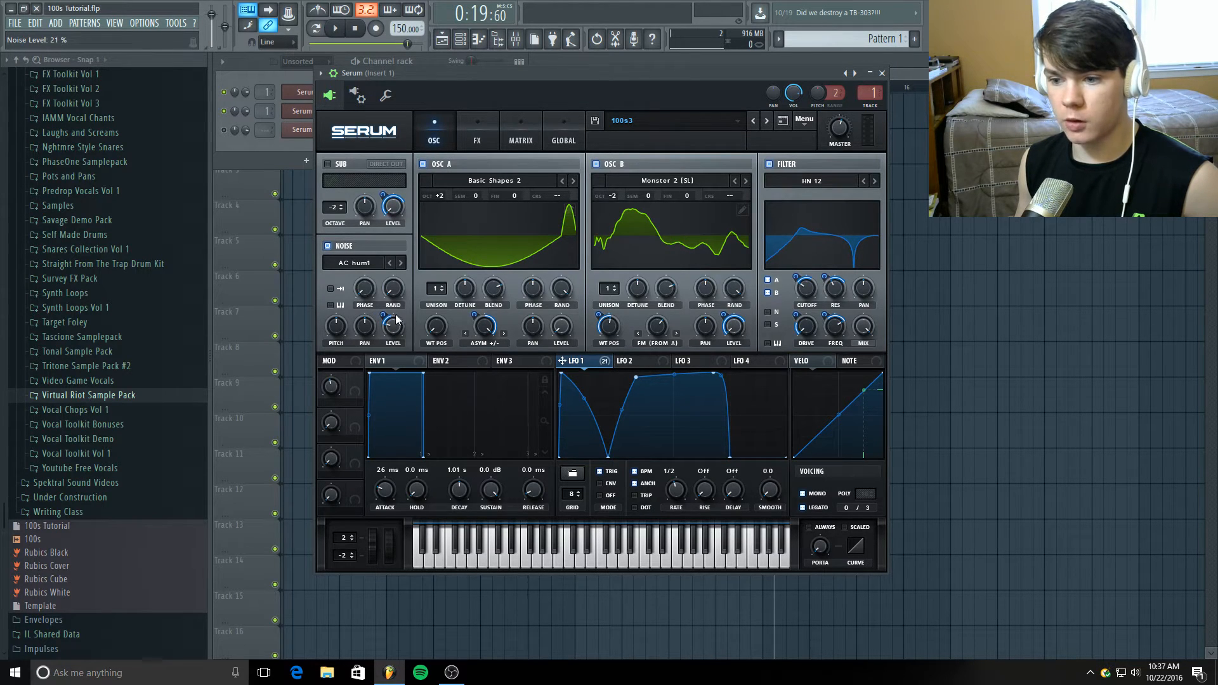
click(388, 314)
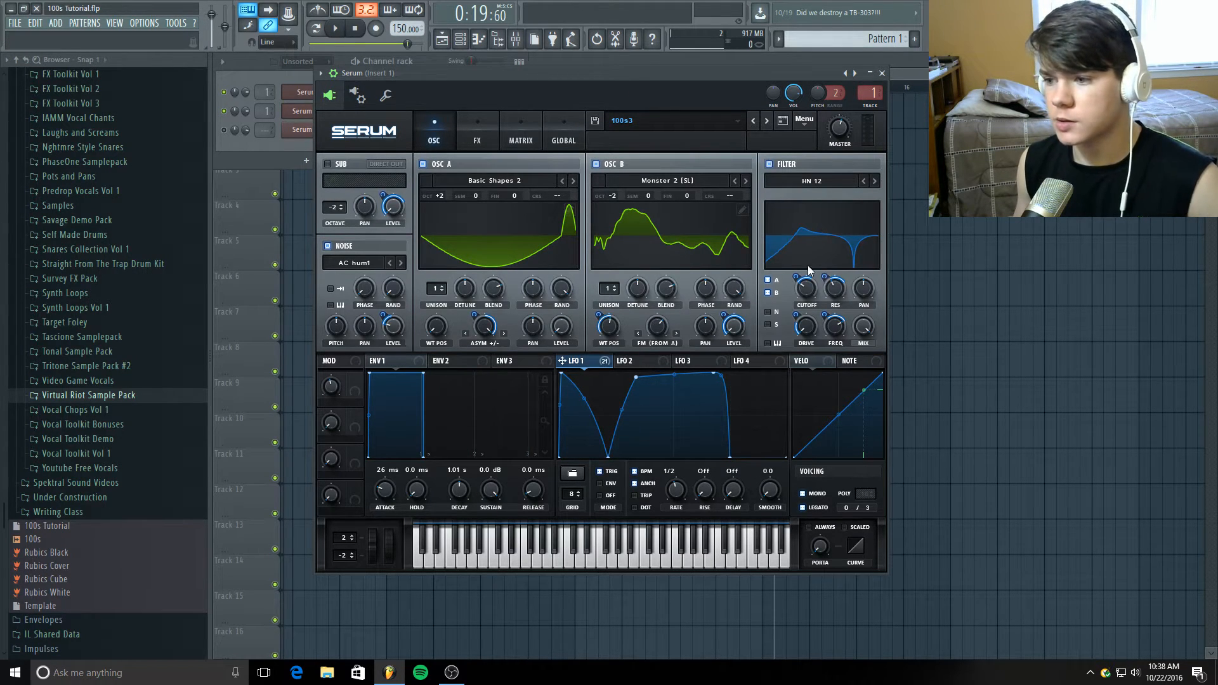
Step: Play the Pattern 1 clip with the filter turned off and again with it turned on, stopping playback each time
click(770, 163)
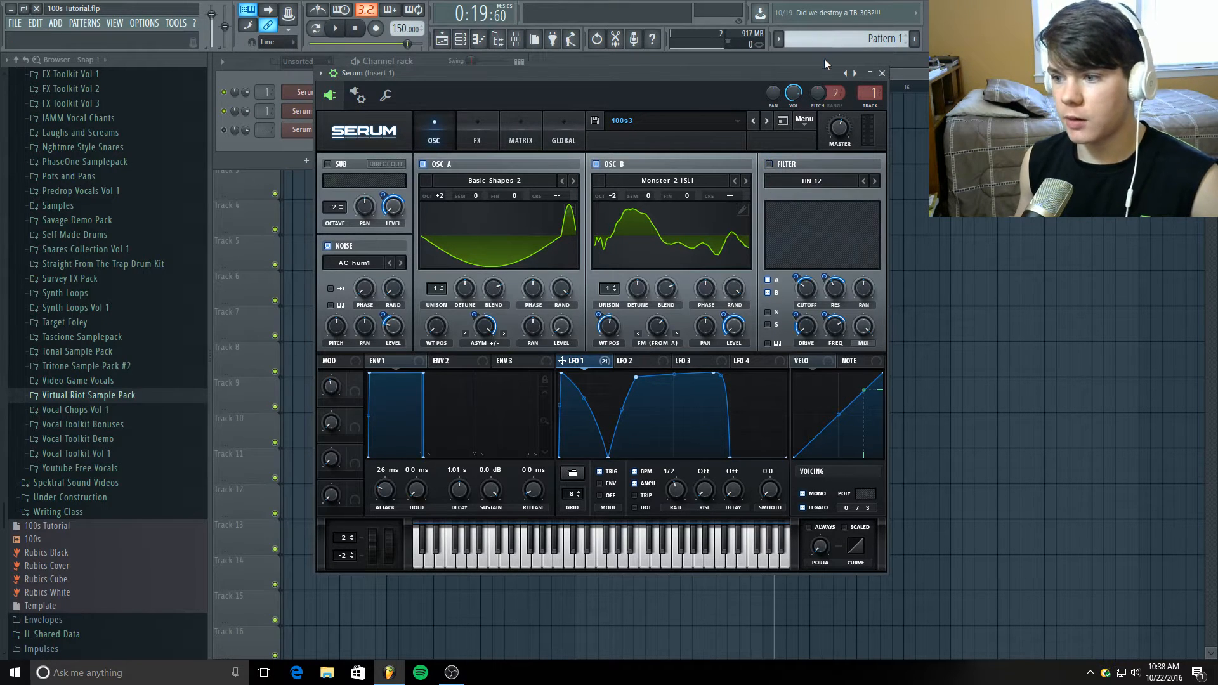
drag(794, 73, 771, 169)
key(space)
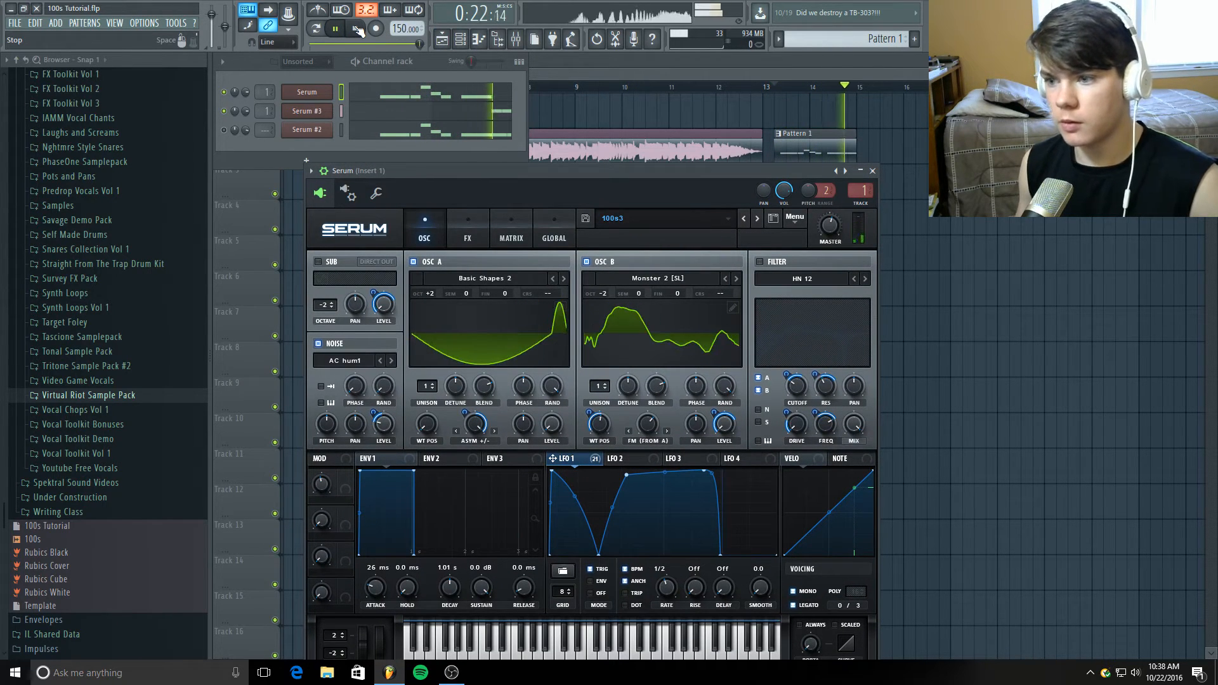
click(357, 29)
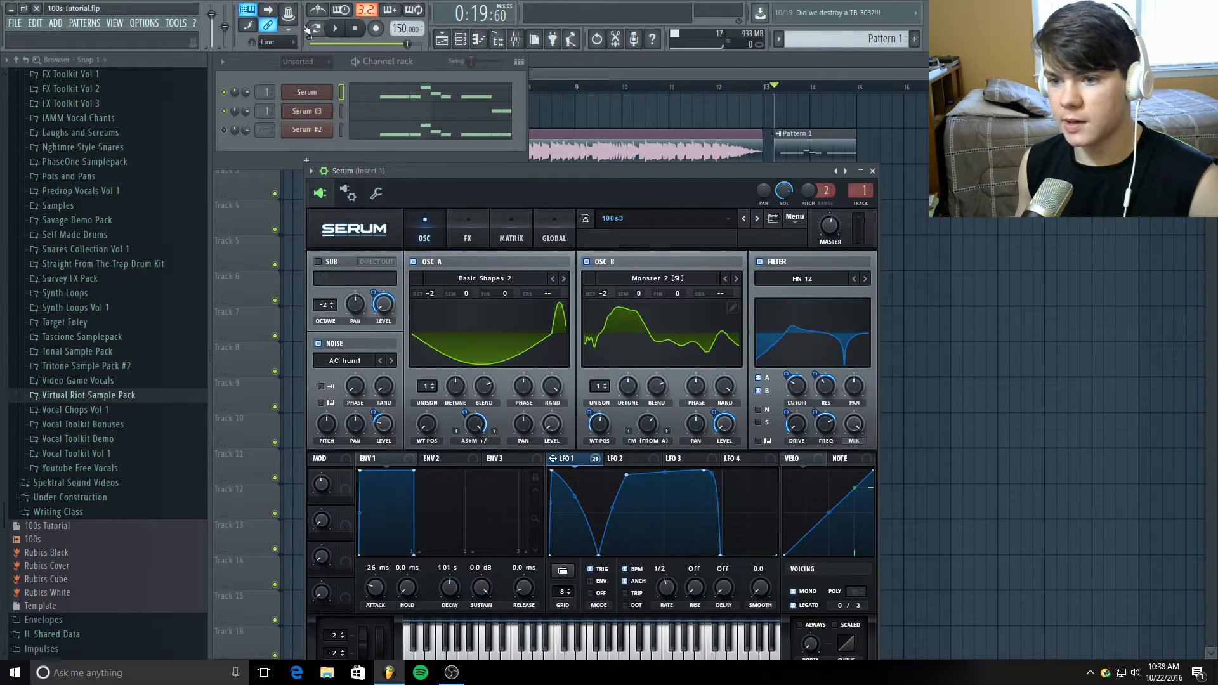
click(335, 29)
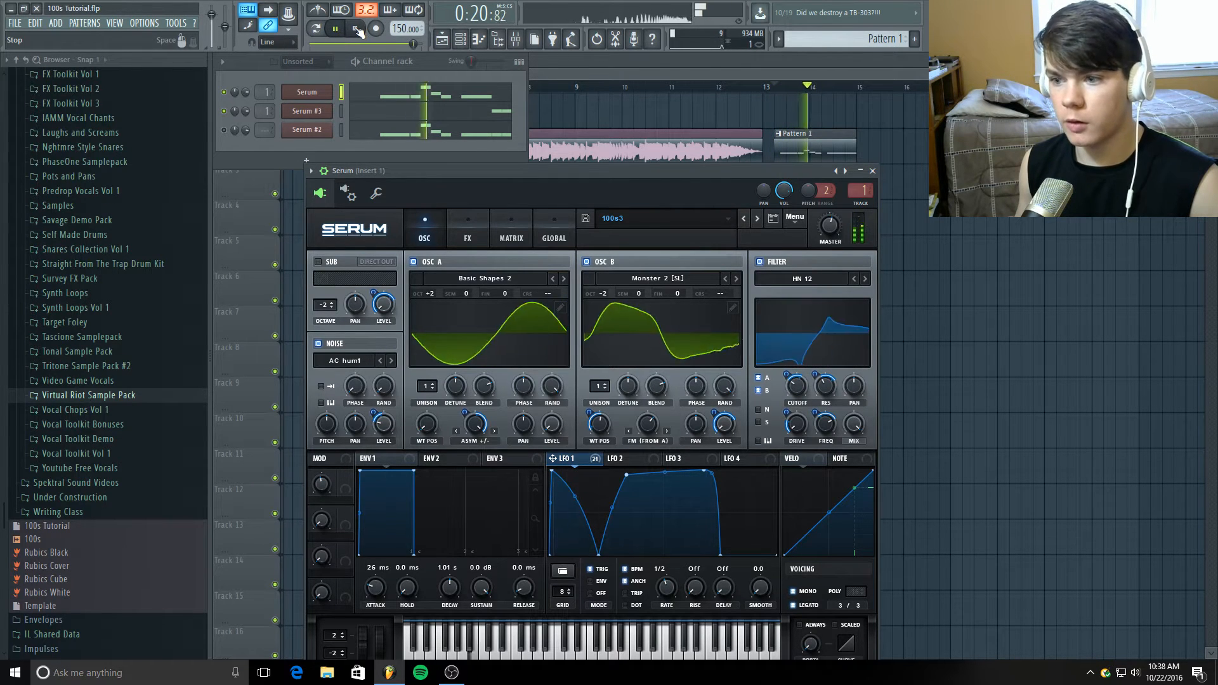
click(357, 29)
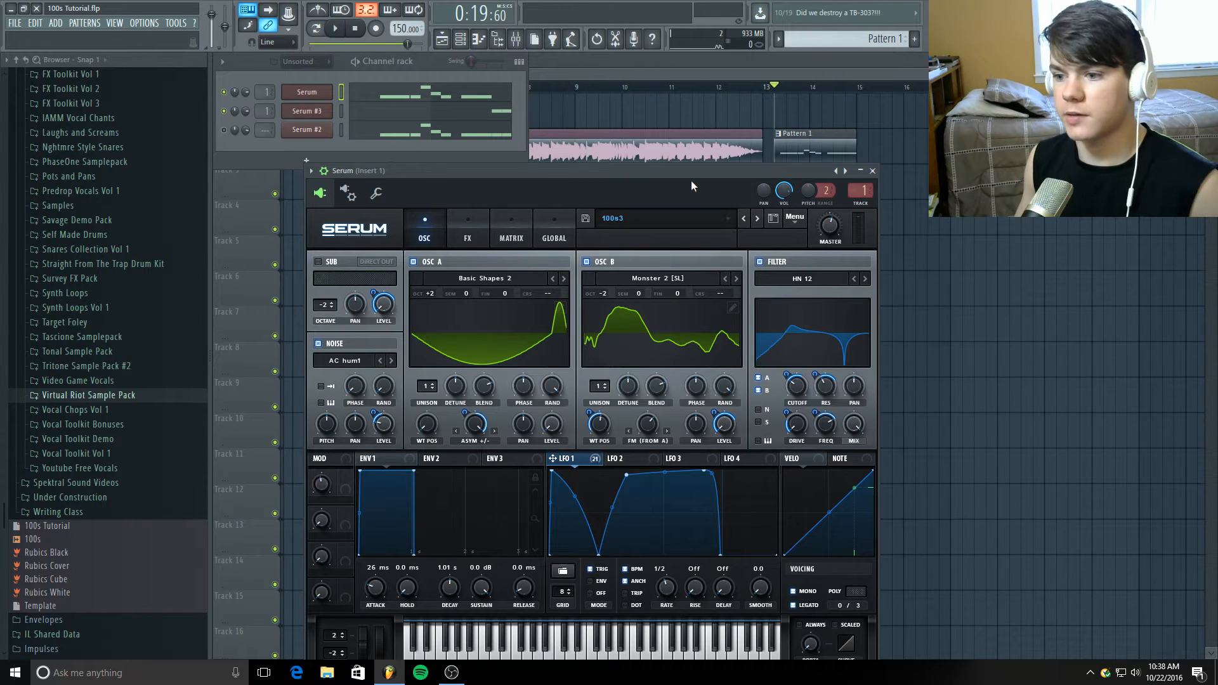
Step: Move the synth window up so its whole interface is visible, and toggle Oscillator B's filter routing off and on
drag(676, 171, 697, 147)
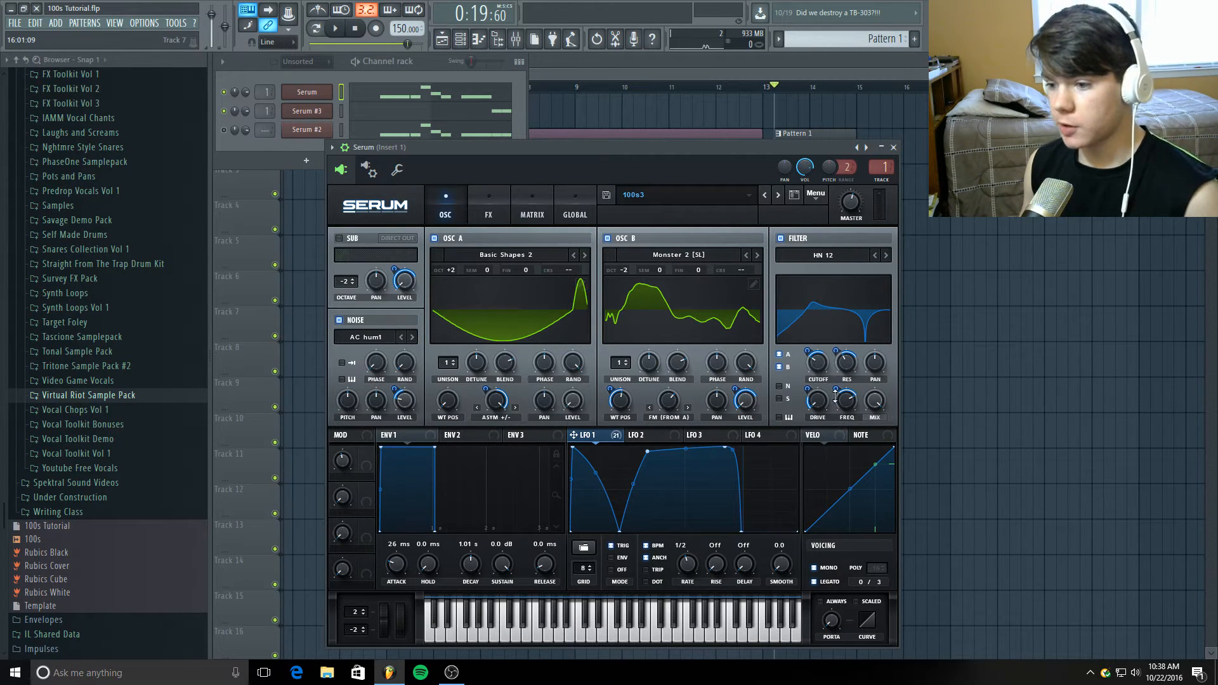
click(779, 366)
click(779, 366)
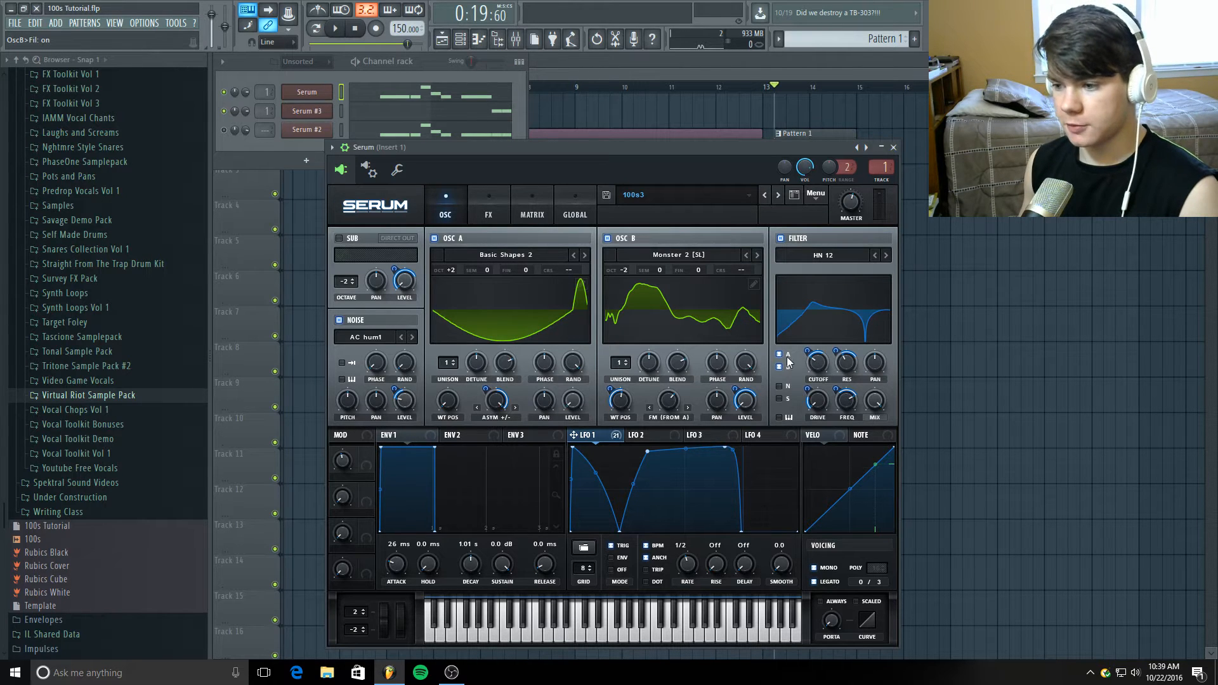
Step: Inspect the filter's cutoff and resonance values along with LFO 1's modulation amounts on them
mouse_move(821, 366)
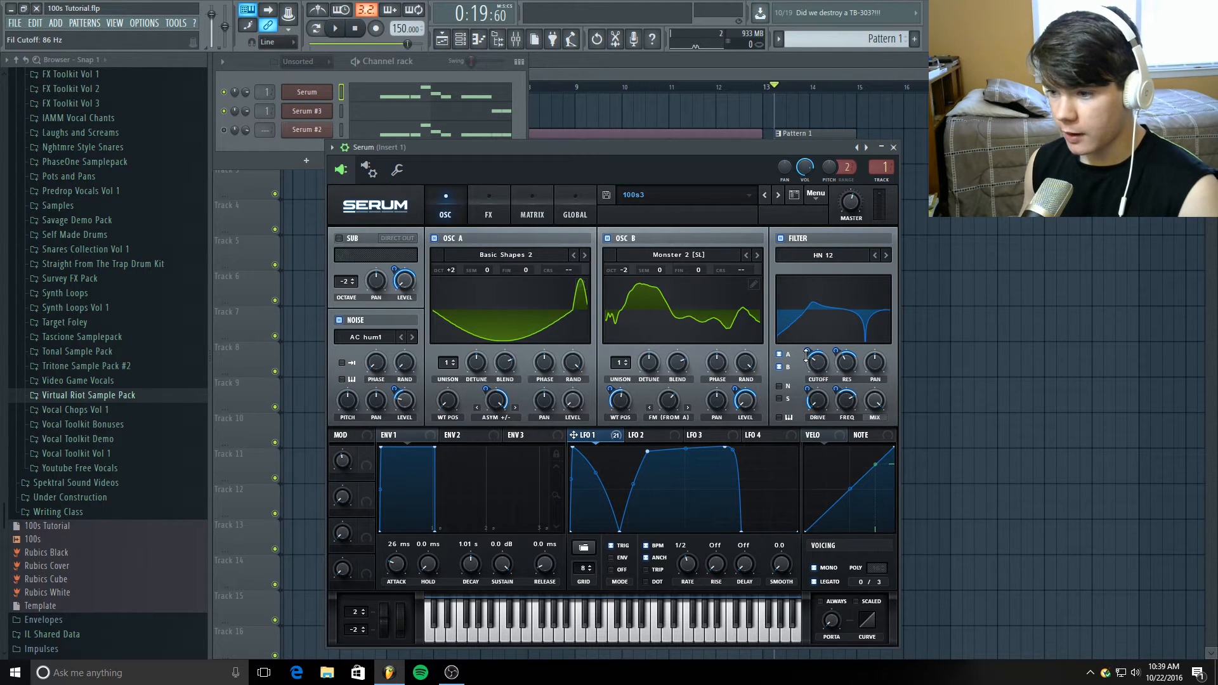
click(805, 355)
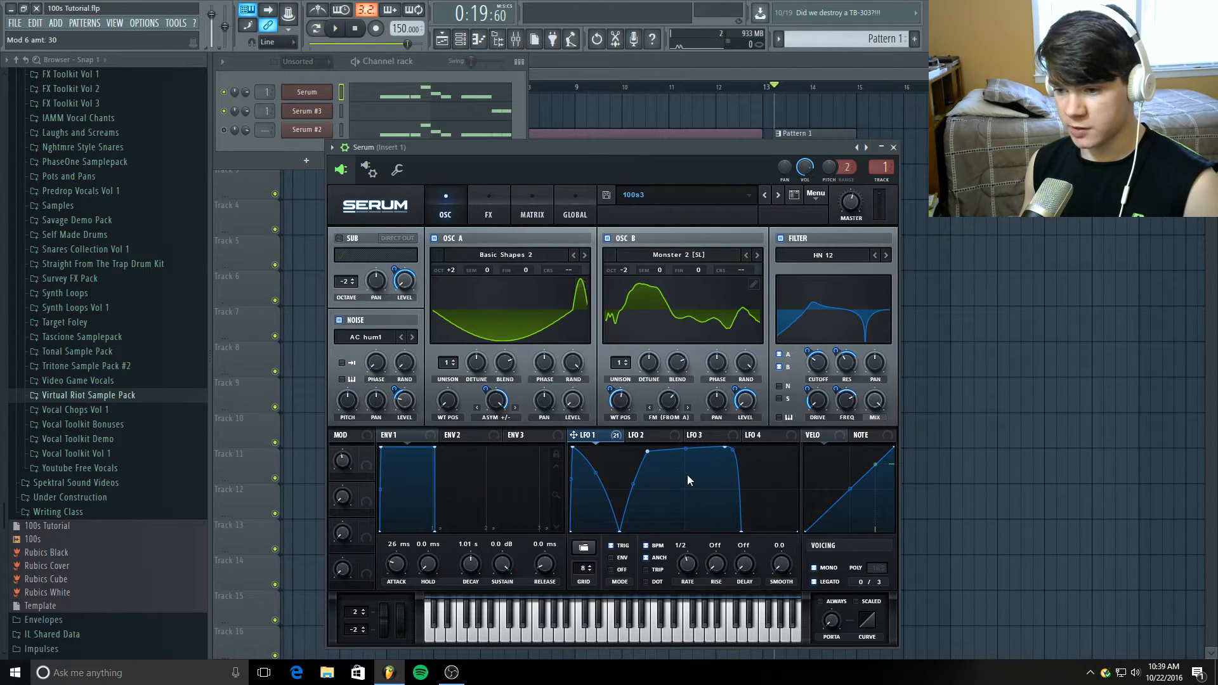
click(847, 364)
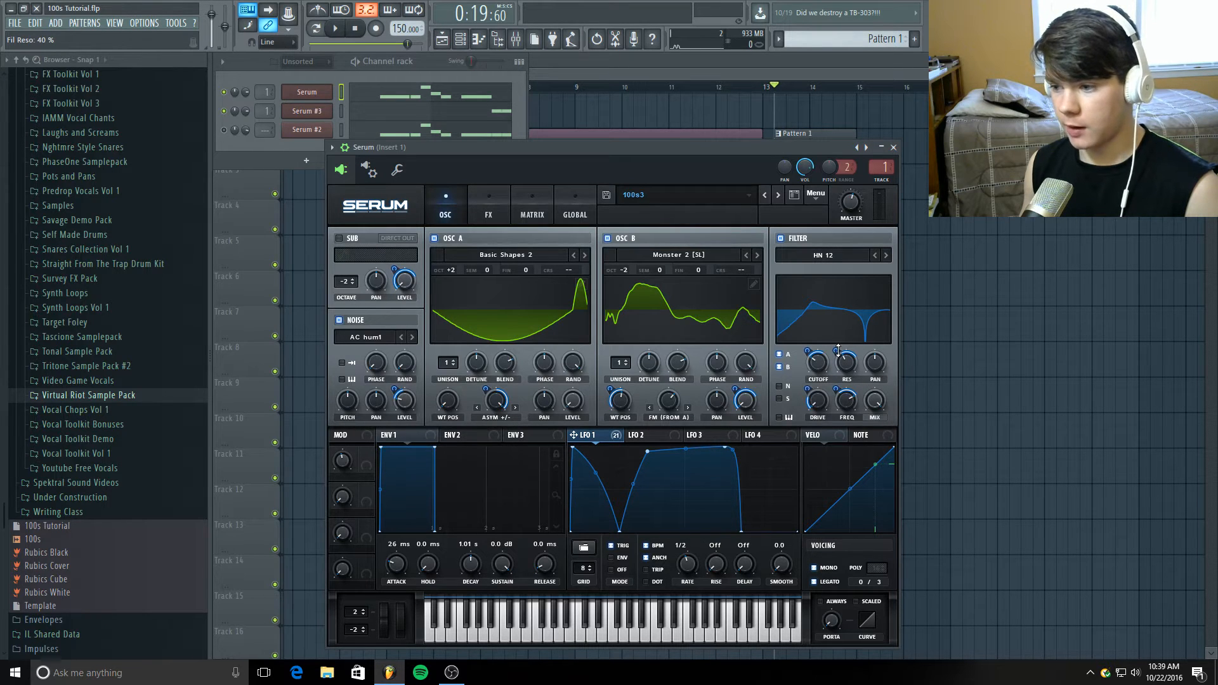
mouse_move(837, 350)
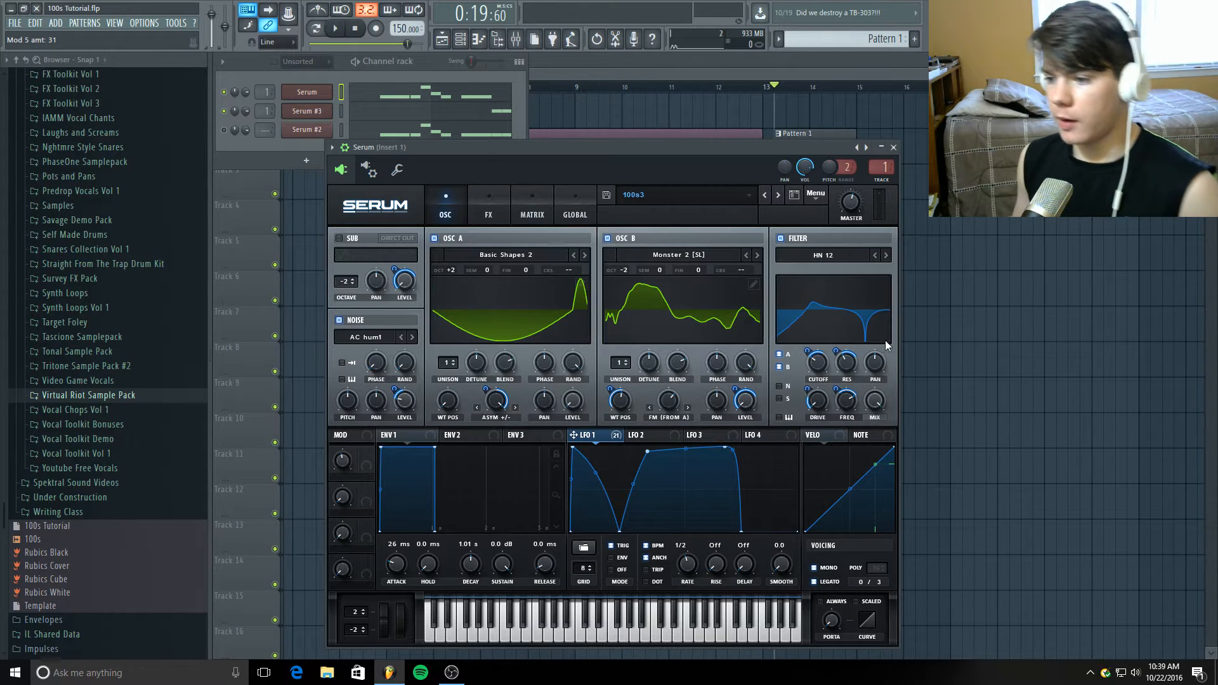
Step: Inspect the filter's drive and frequency values along with LFO 1's modulation amounts on them
mouse_move(822, 405)
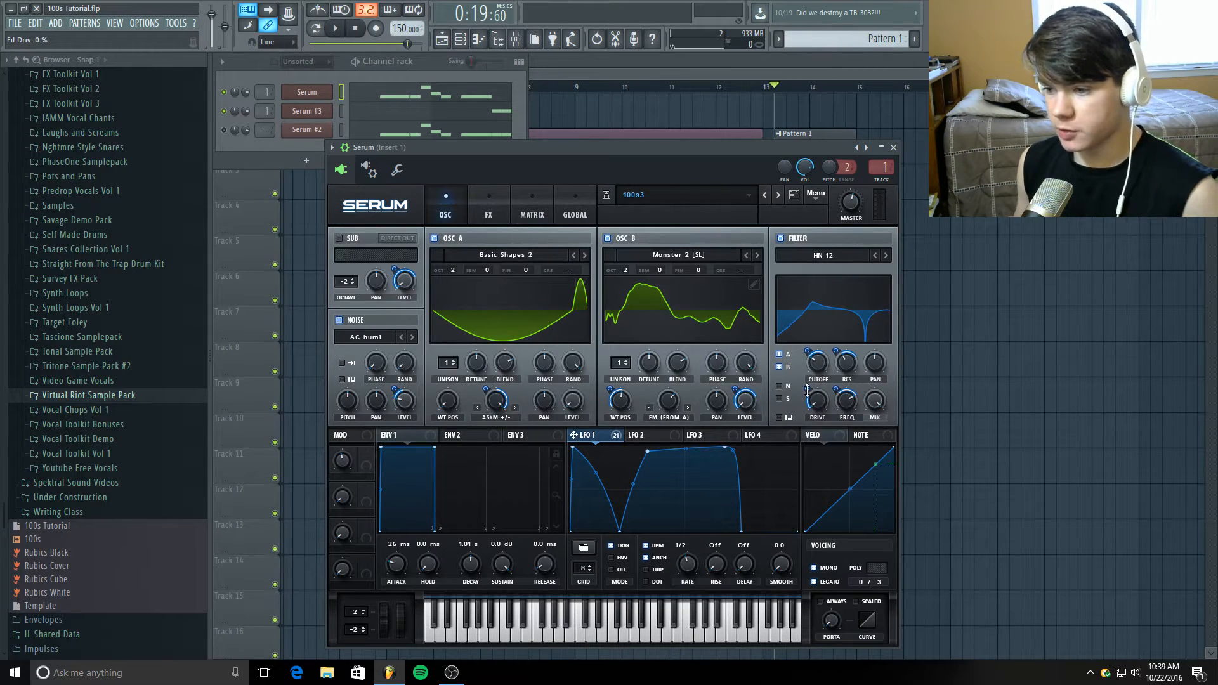
drag(614, 434, 806, 389)
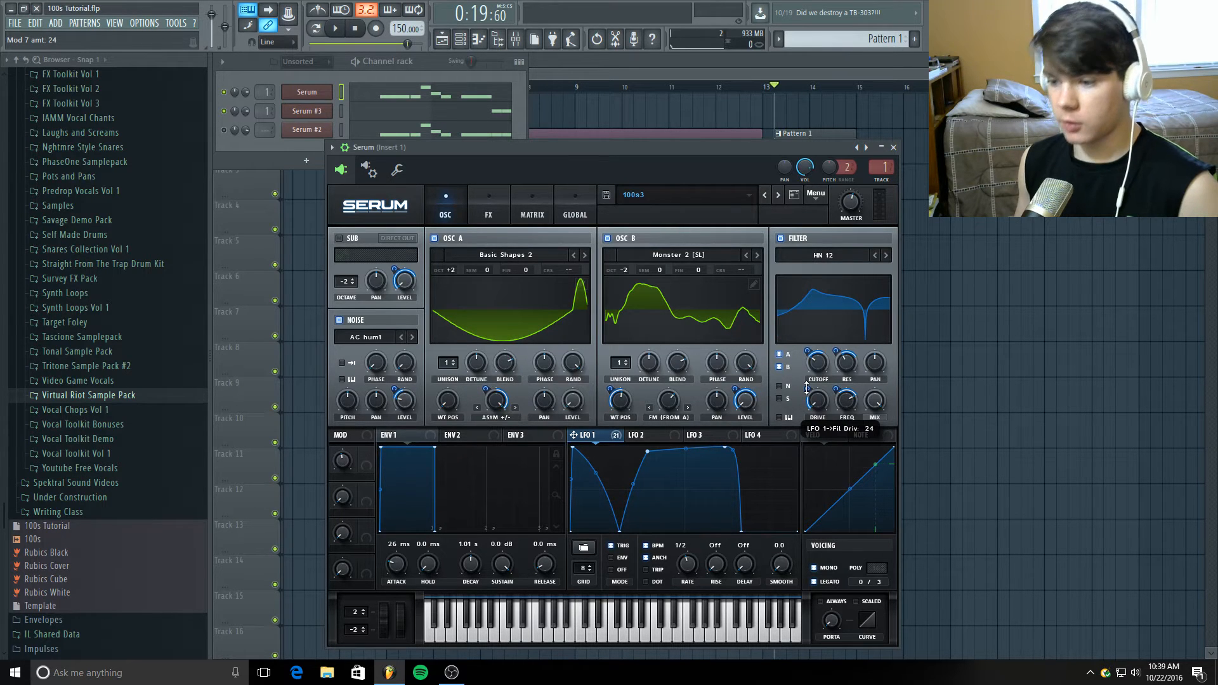
click(847, 409)
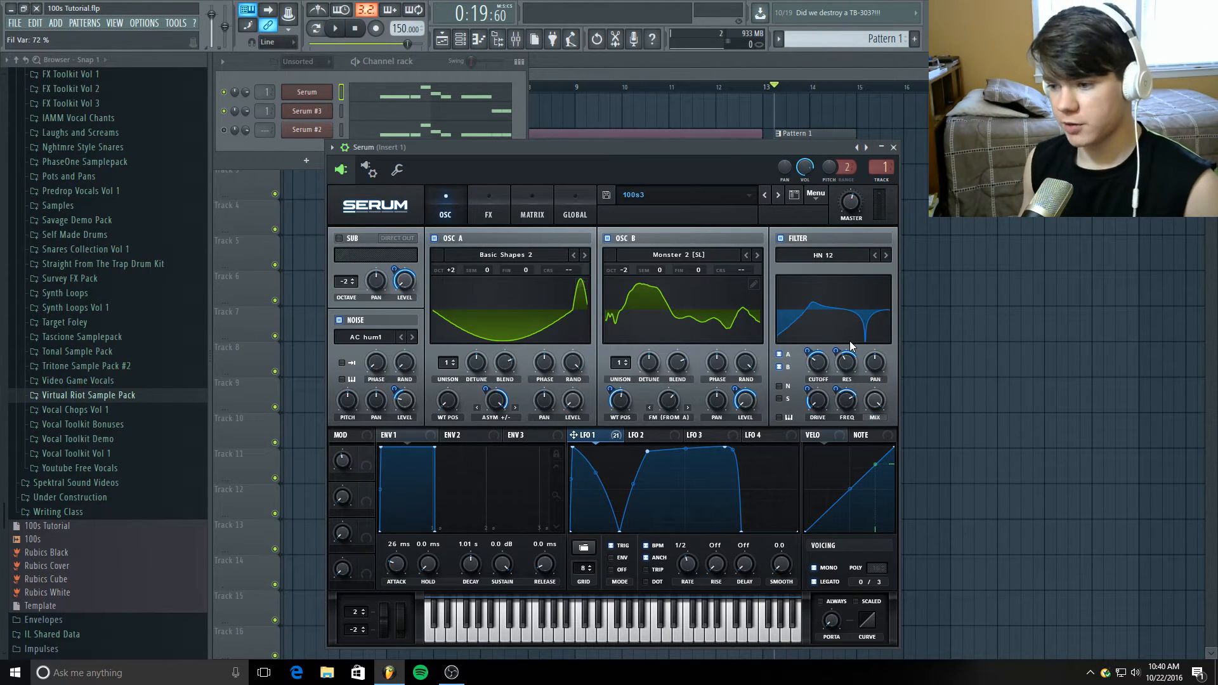
click(839, 387)
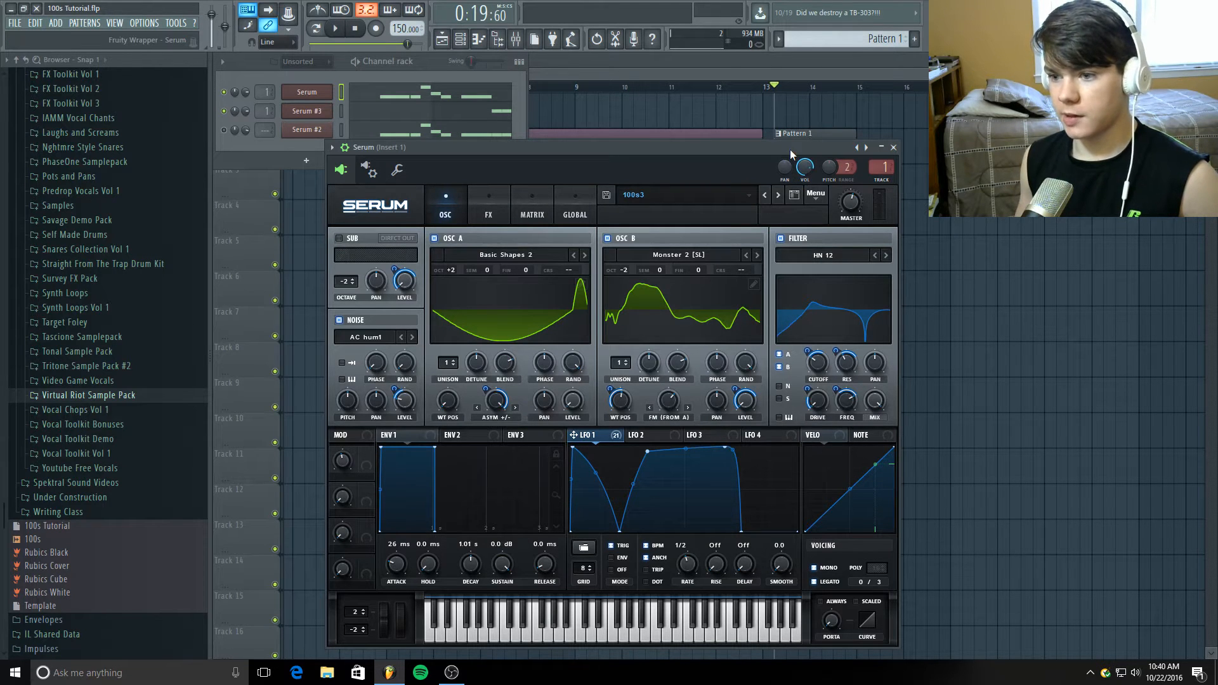
Step: Play the Pattern 1 clip to hear the modulated filter, and stop playback
click(335, 28)
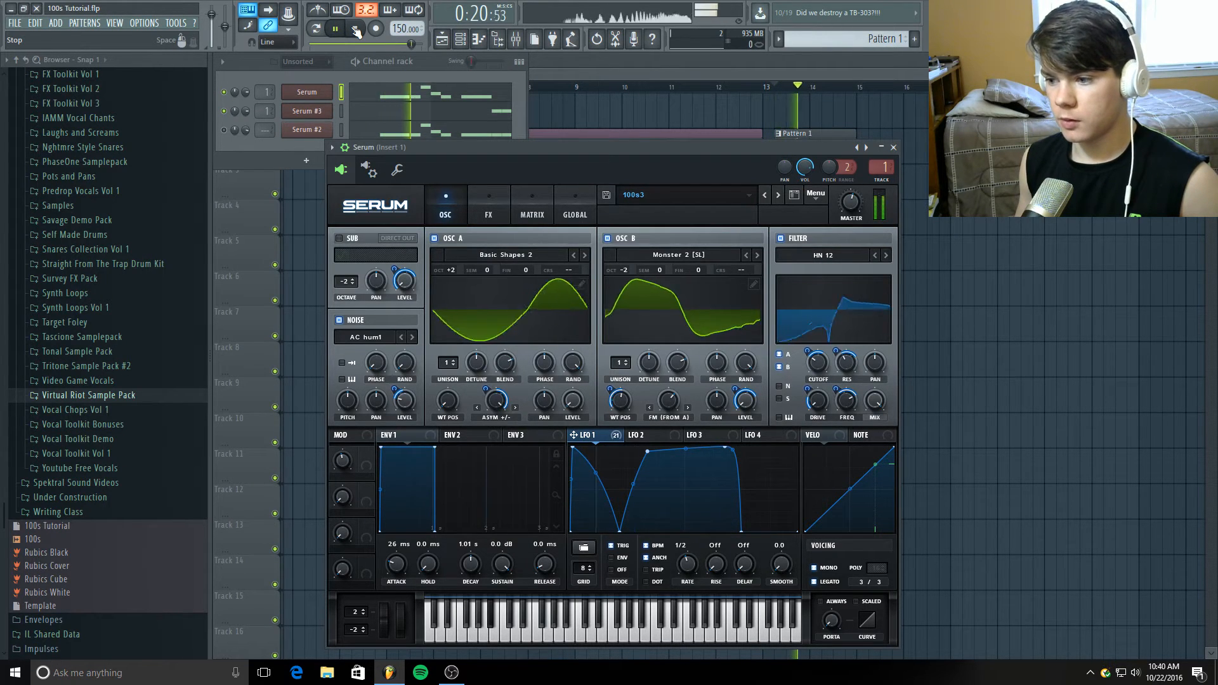
click(357, 30)
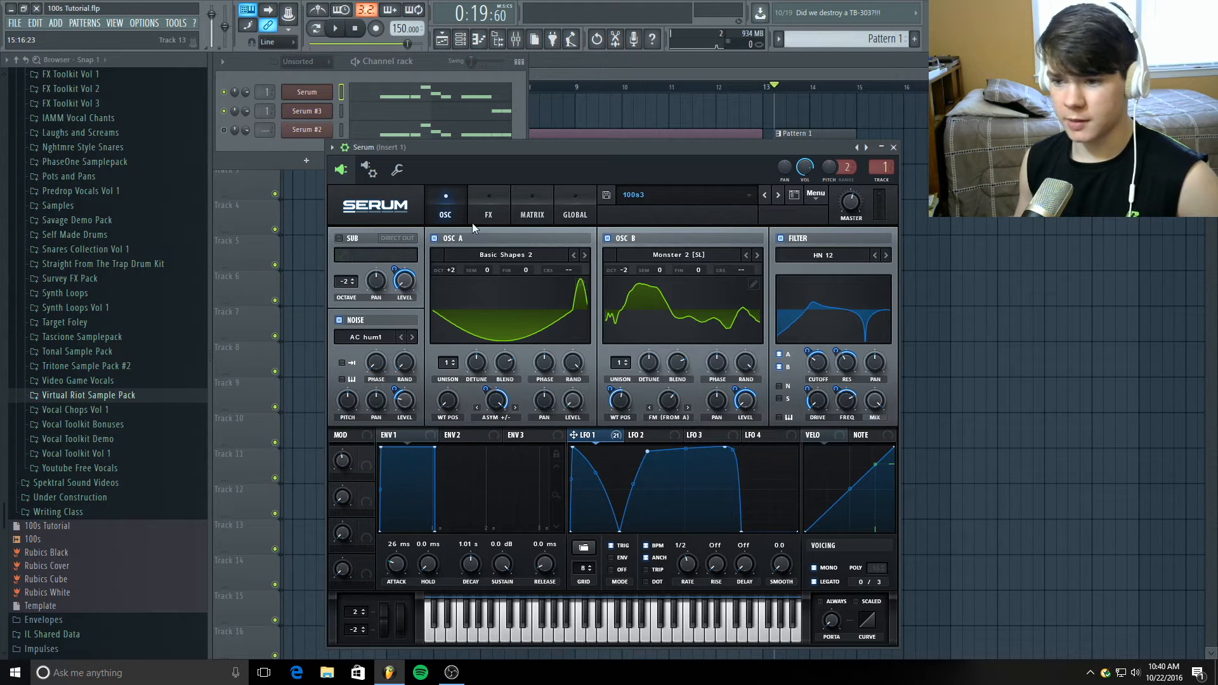
Step: Turn off EQ, Flanger, Filter, Chorus, Phaser, Distortion and Hyper/Dimension in the effects rack, and play the clip without effects
click(474, 200)
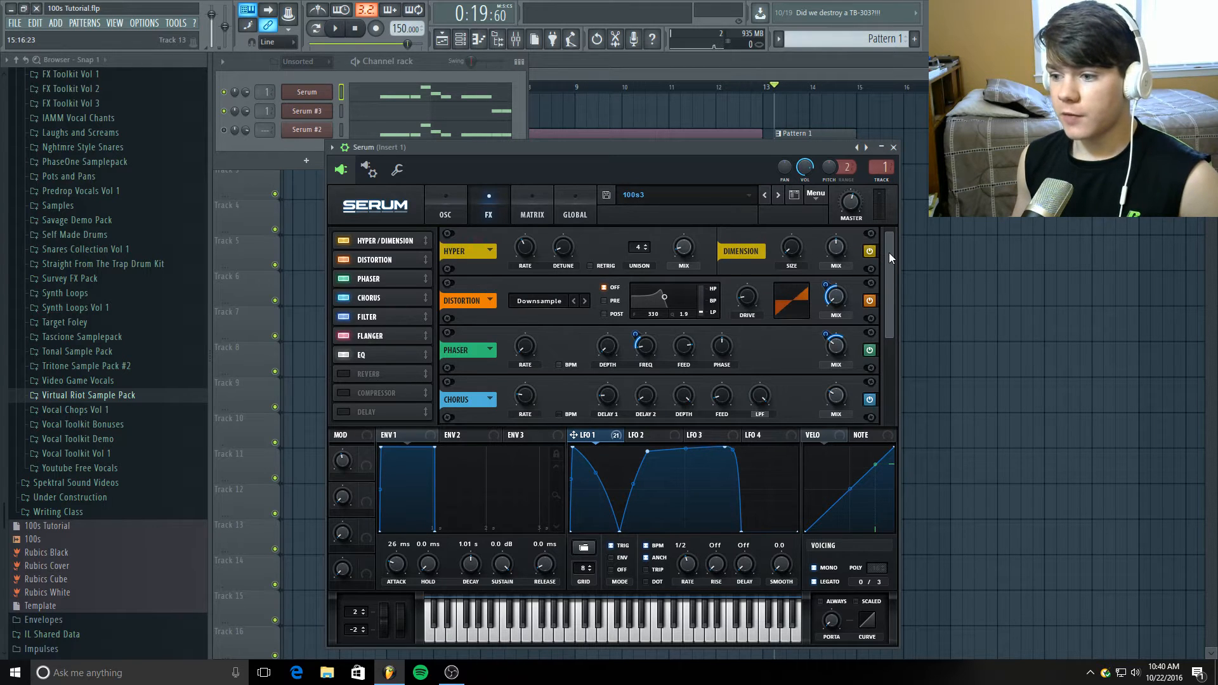
click(343, 353)
click(347, 336)
click(348, 315)
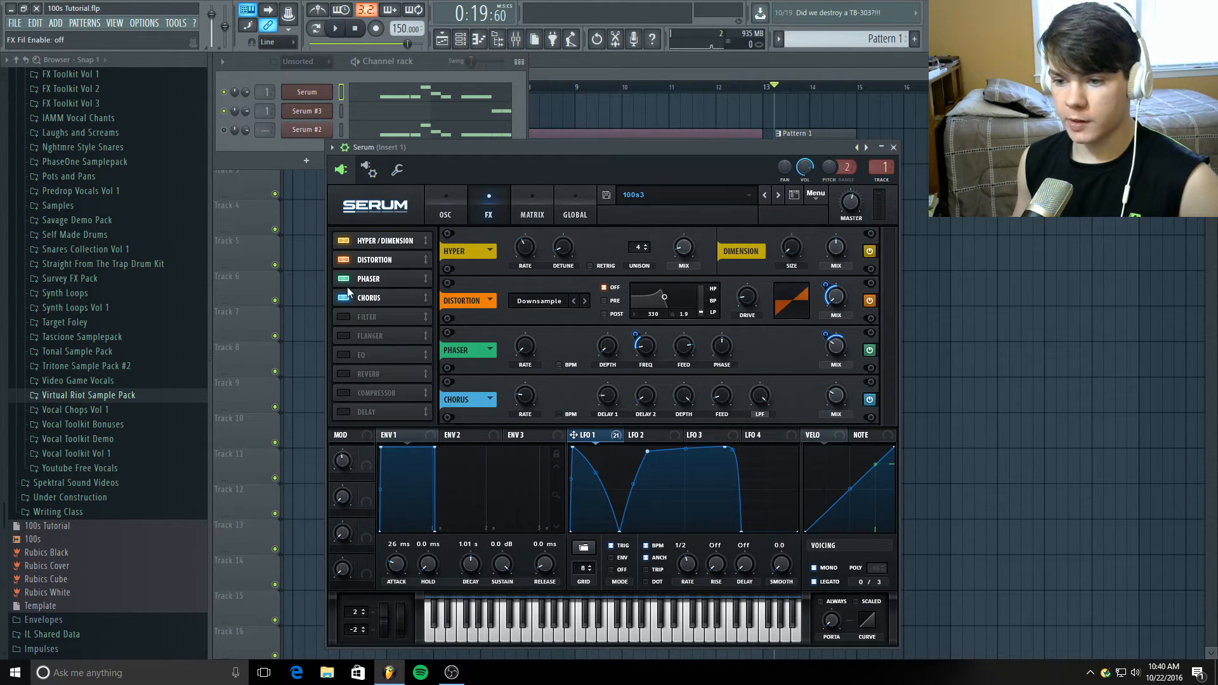
click(347, 293)
click(345, 279)
click(346, 261)
click(348, 241)
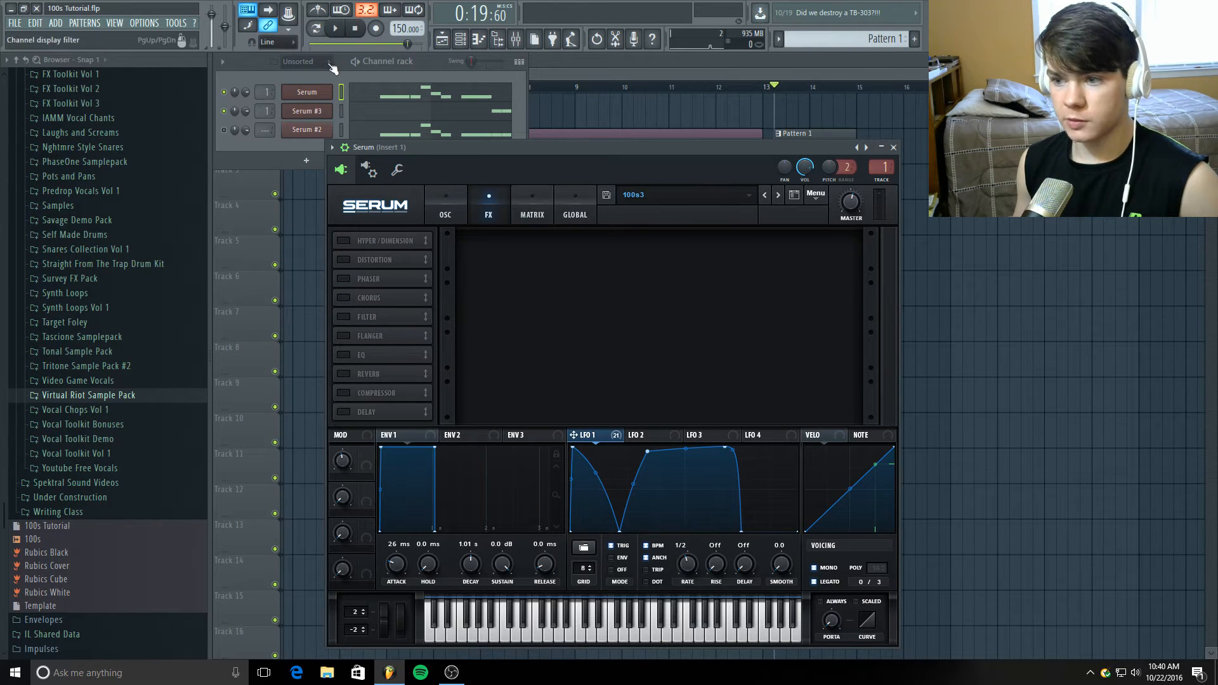
click(335, 28)
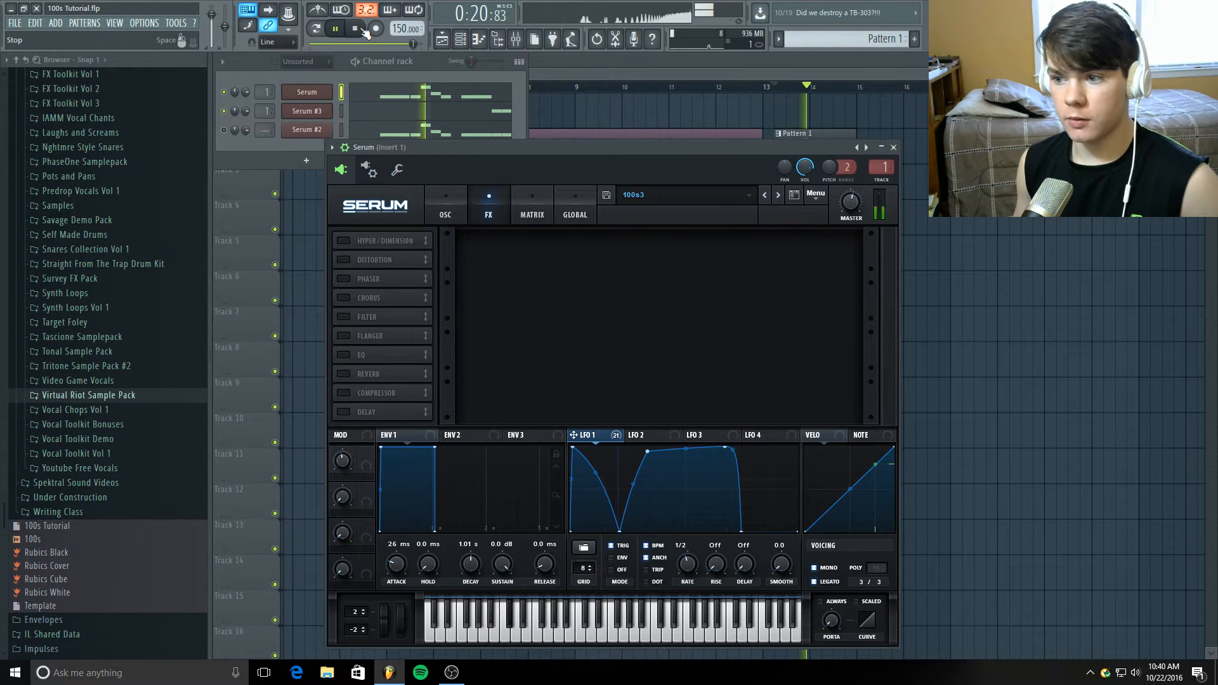
click(363, 29)
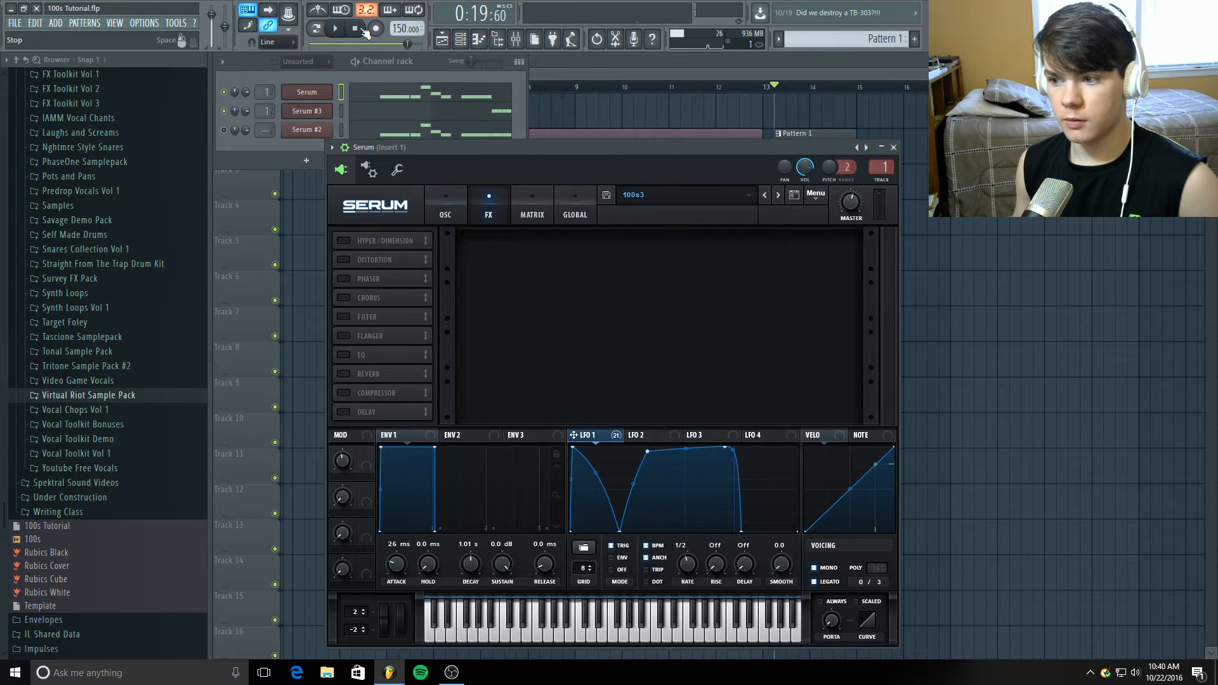
Step: Mute the Serum #3 channel and turn on Hyper/Dimension in Serum's effects rack
click(223, 113)
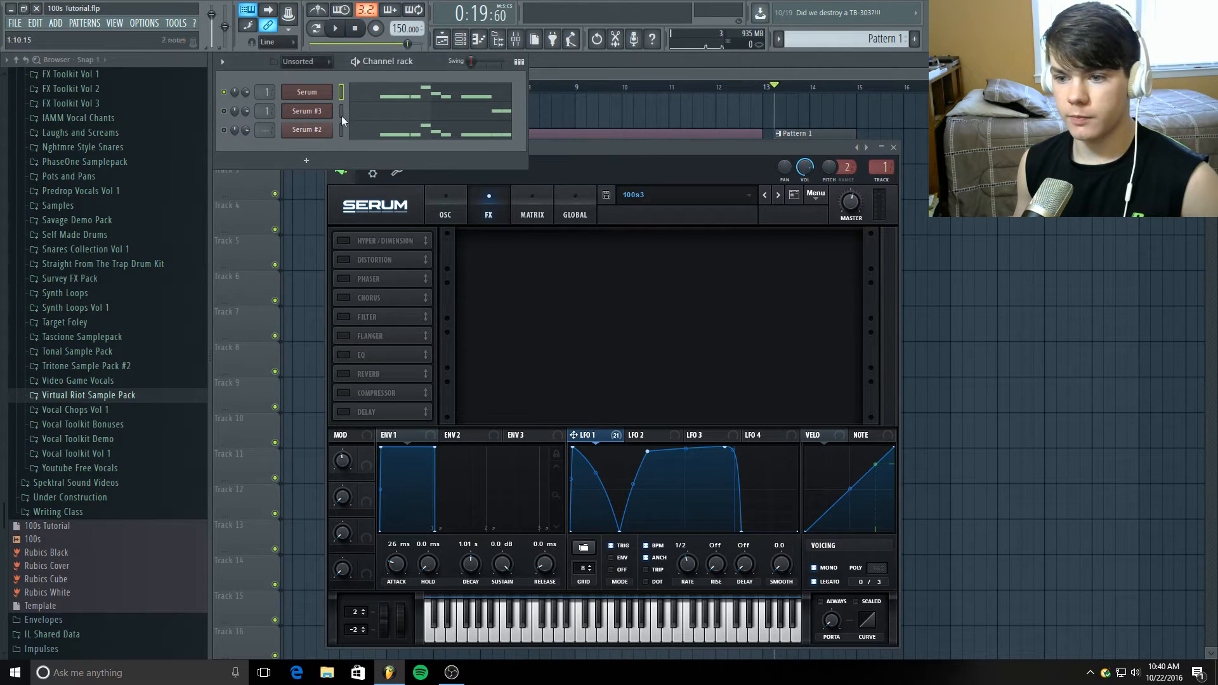
click(606, 146)
click(343, 241)
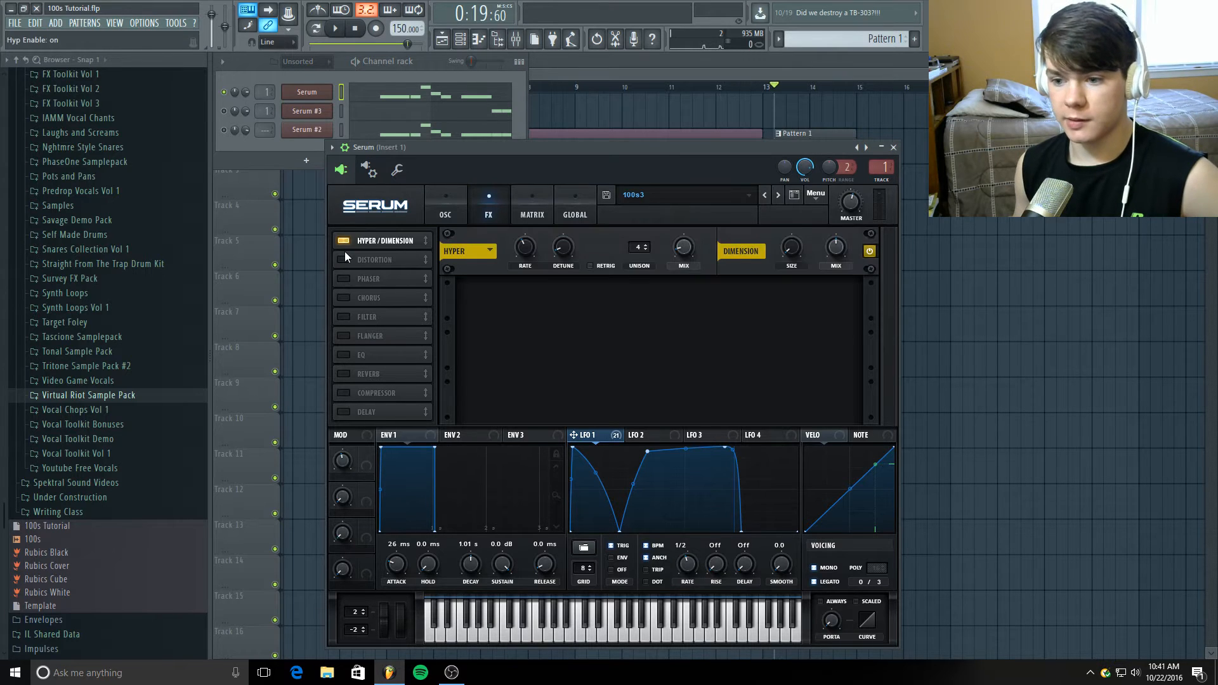
click(343, 258)
click(343, 257)
click(343, 242)
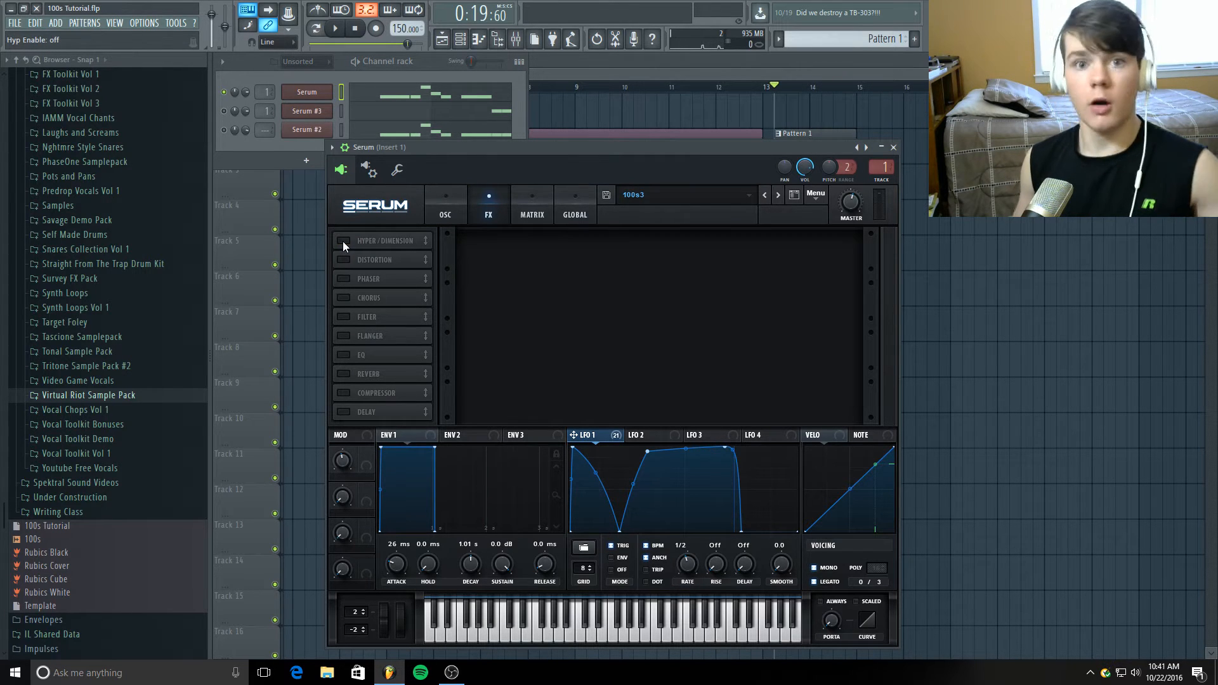
click(343, 241)
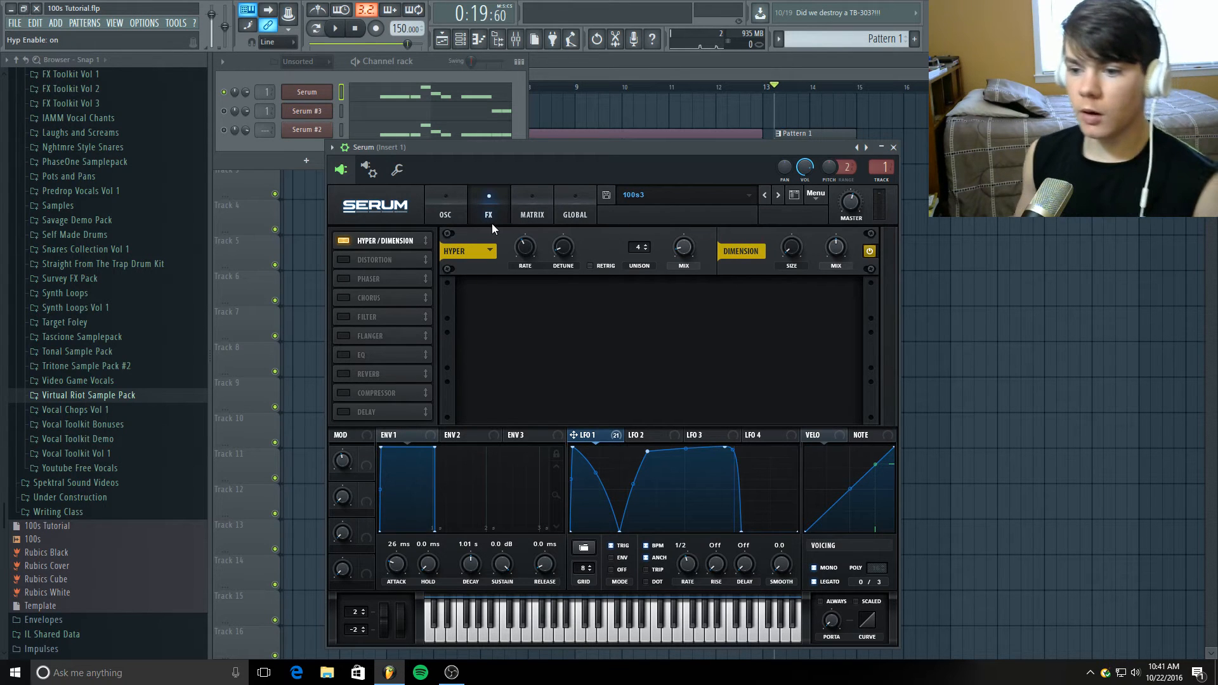
Step: Inspect the Dimension size and mix values and the Hyper mix, detune and rate values
click(449, 221)
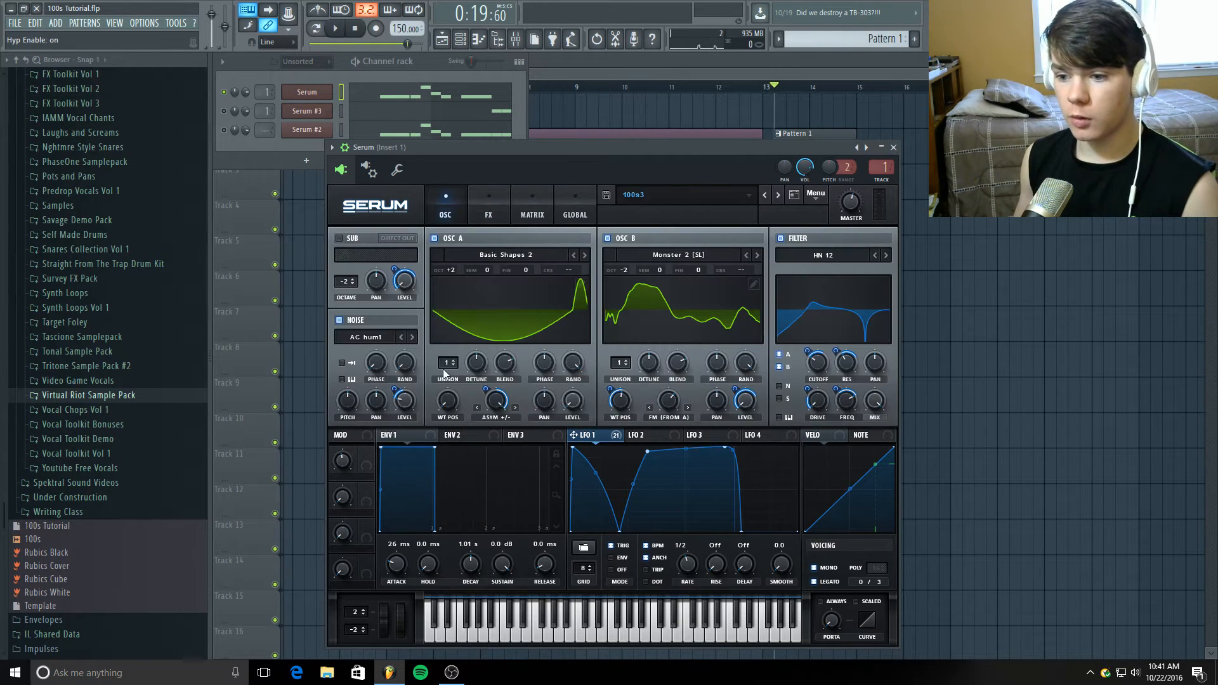
click(472, 192)
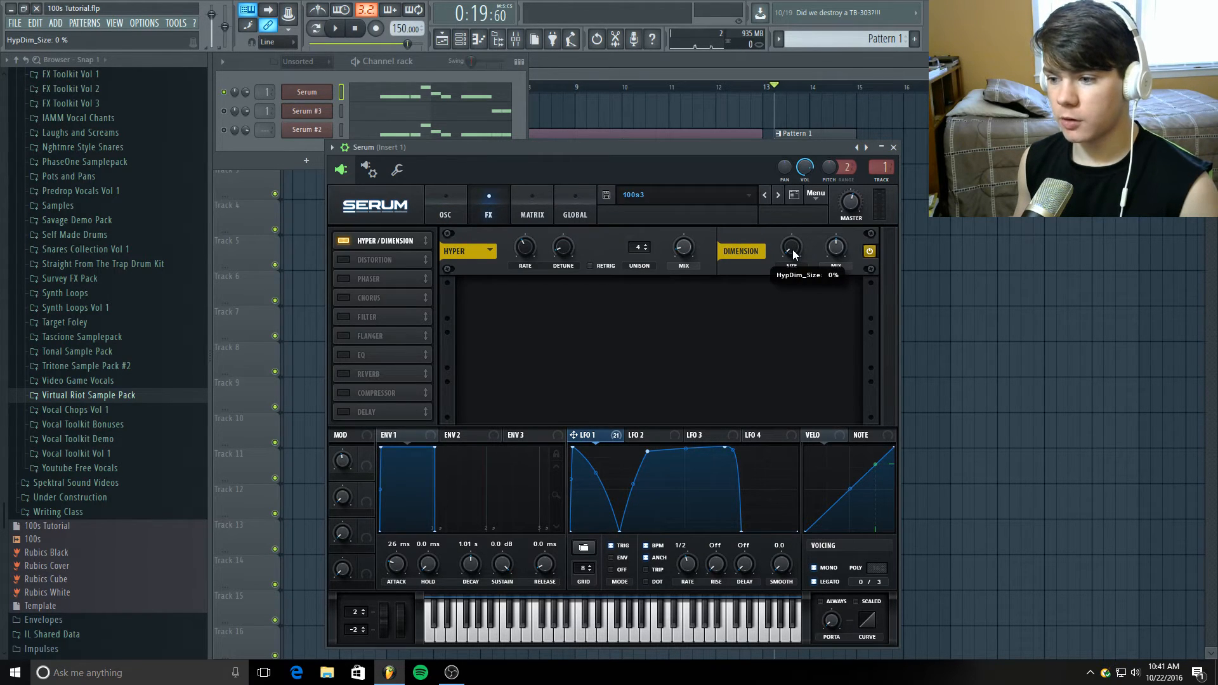
drag(793, 253, 793, 252)
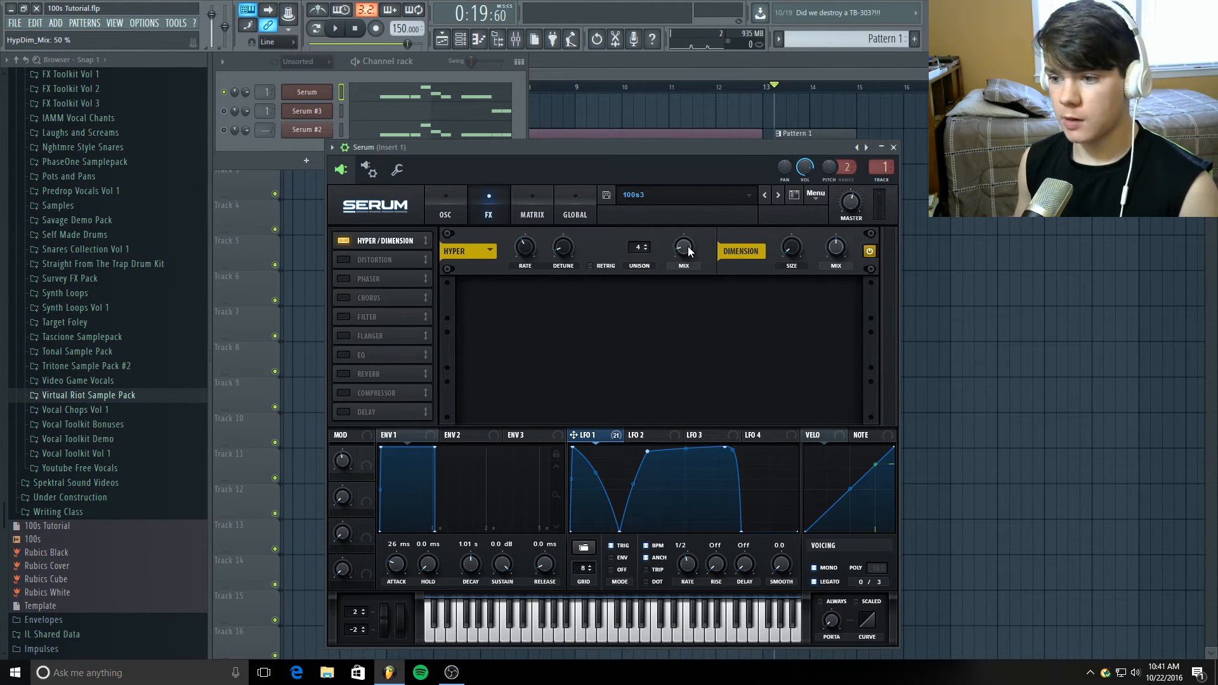
mouse_move(689, 252)
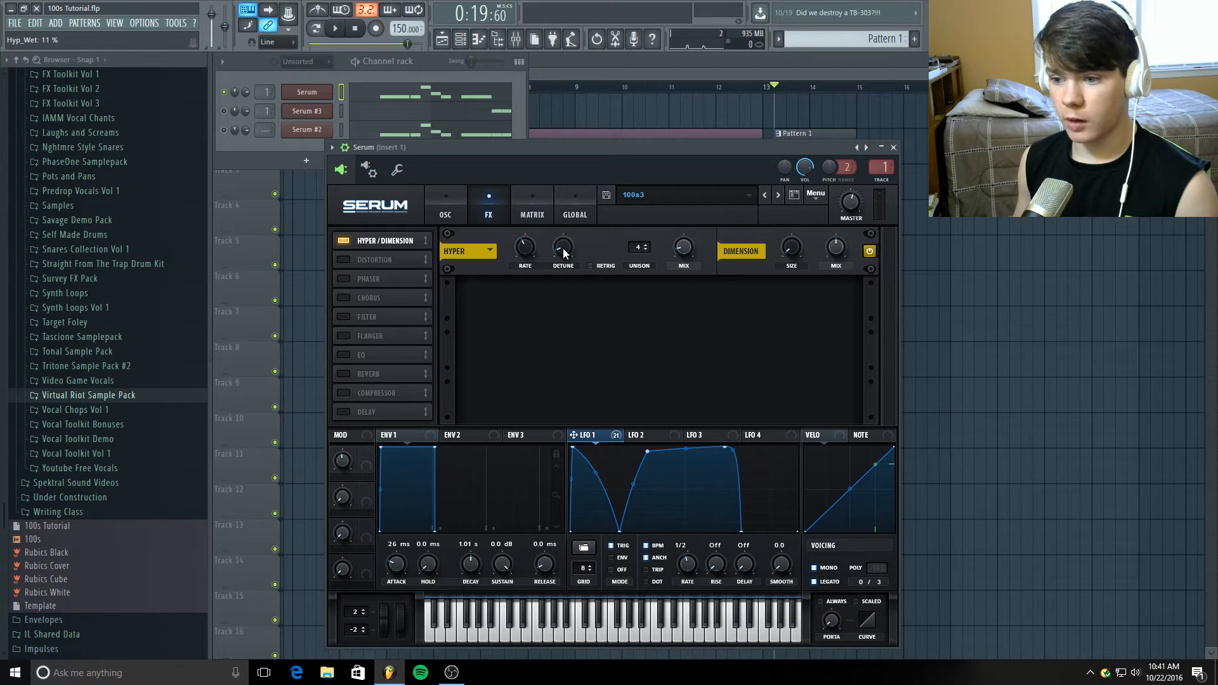
mouse_move(564, 253)
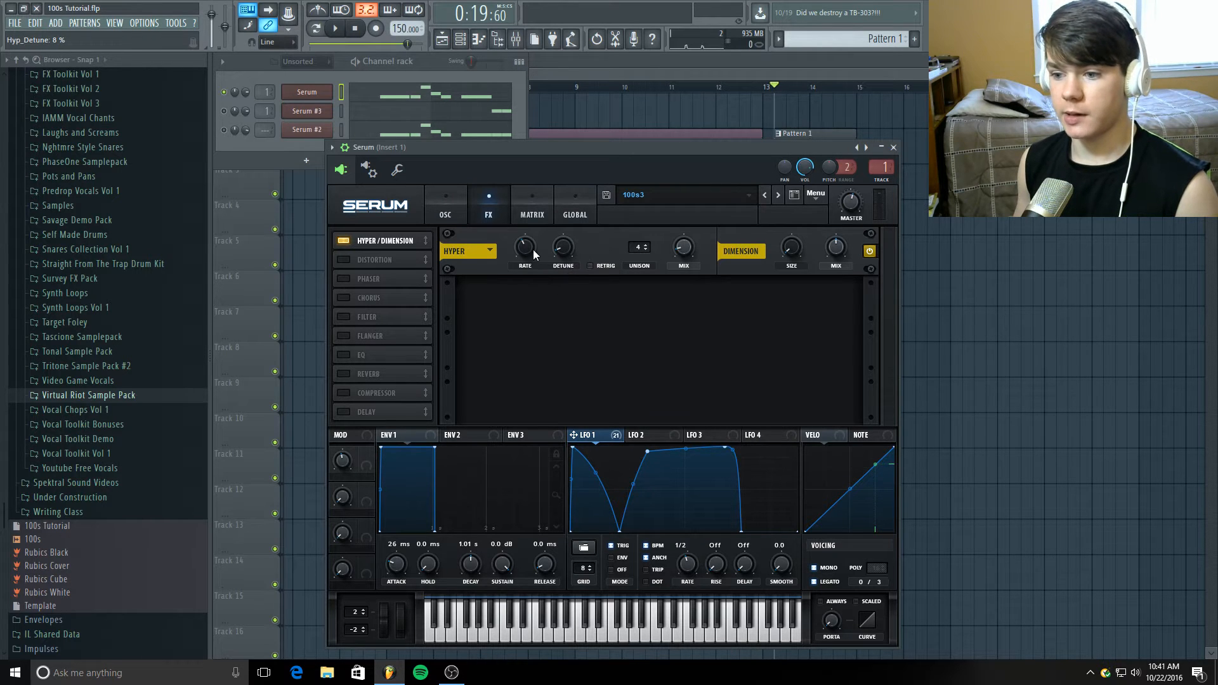
mouse_move(522, 254)
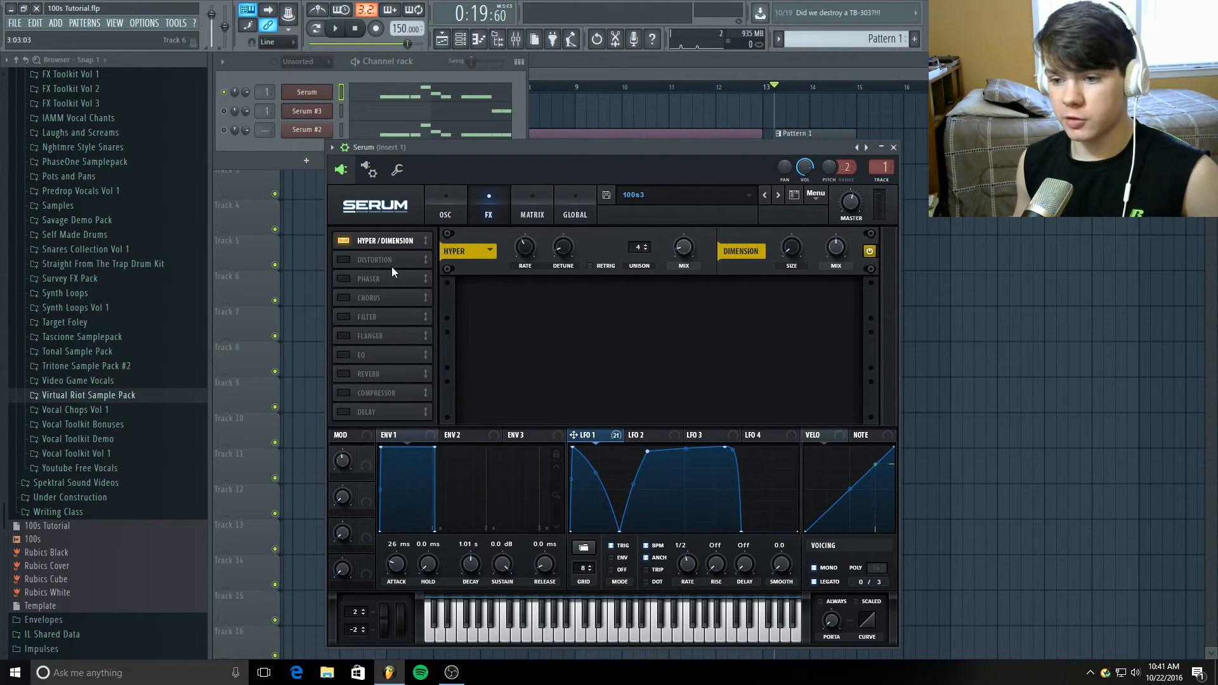
Step: Turn on Distortion in Serum's effects rack and view the effect chain on mixer insert 1
click(344, 260)
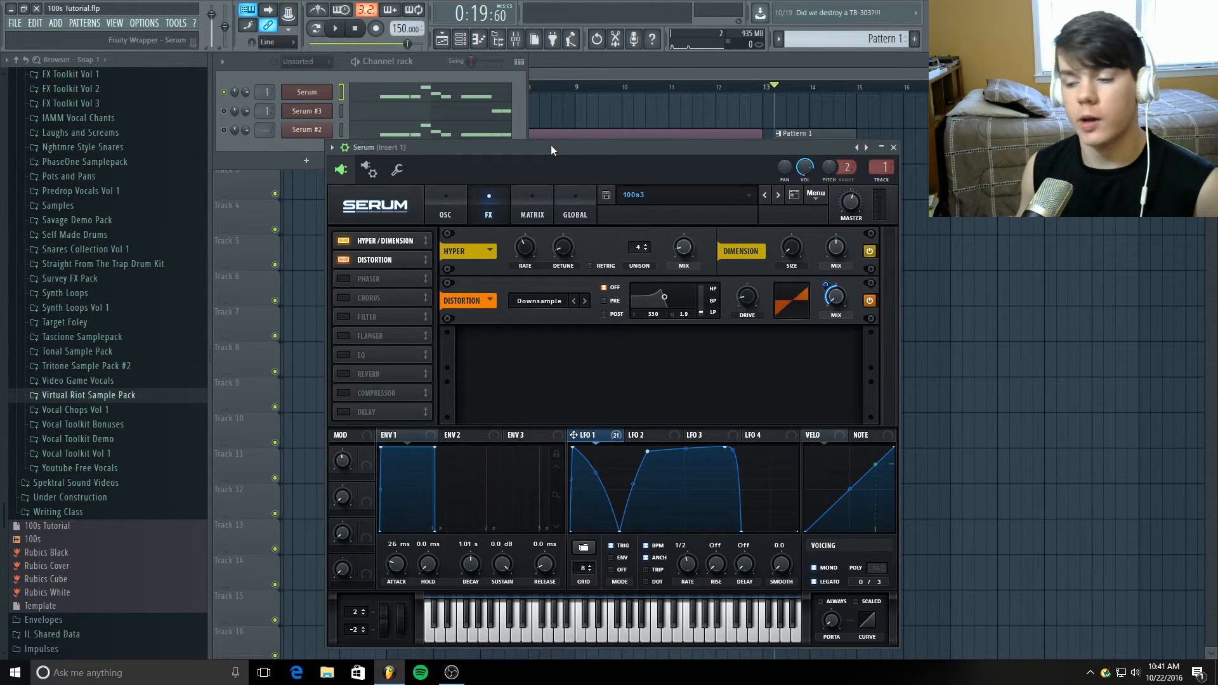
drag(551, 145, 540, 147)
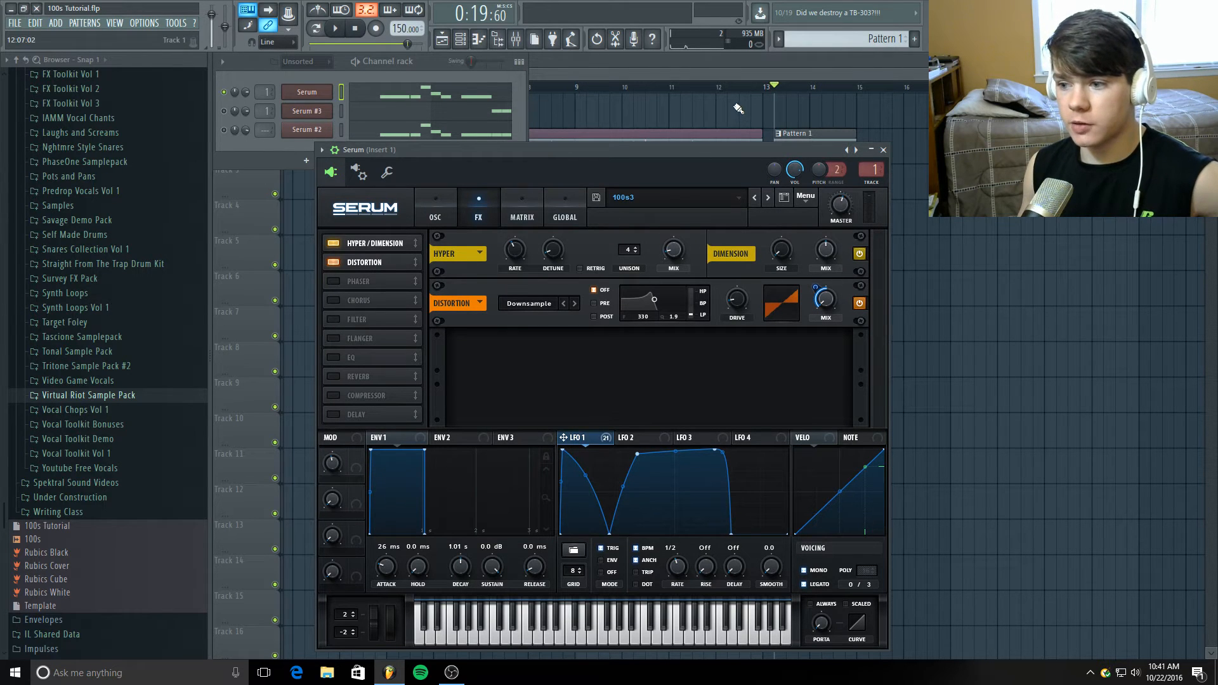
click(516, 40)
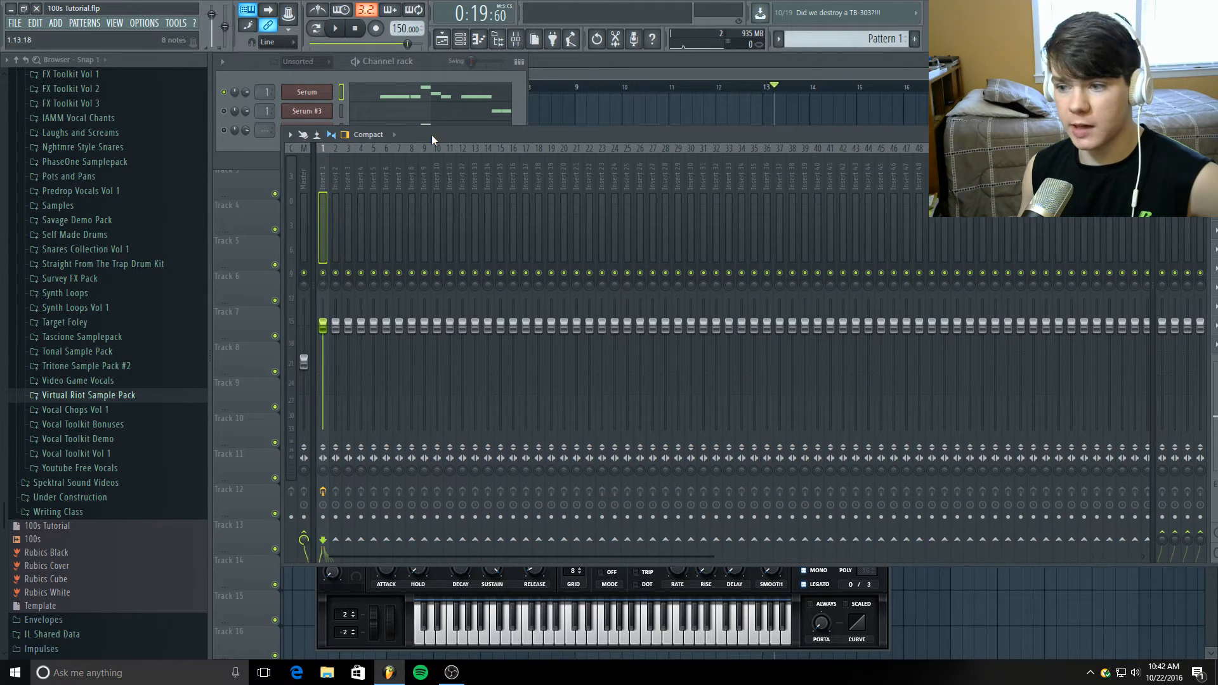
drag(431, 135, 375, 193)
click(450, 148)
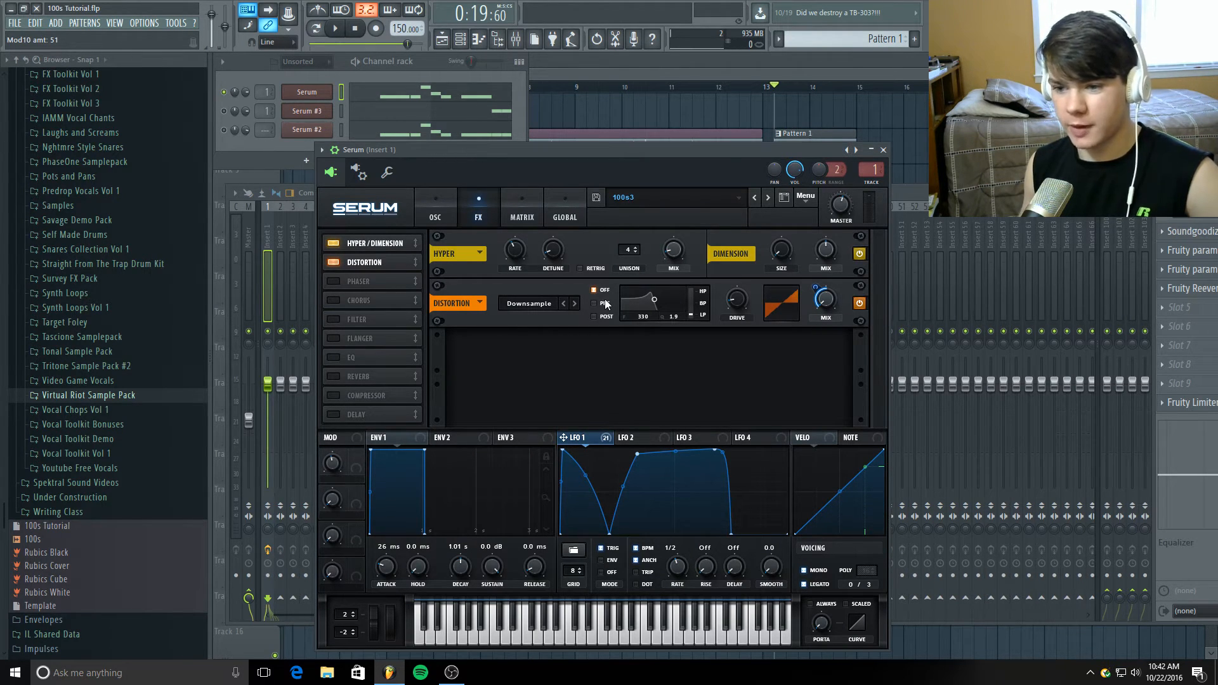
Step: Turn on Phaser in the effects rack, and play the 100s audio clip from bar 5 for reference
click(333, 281)
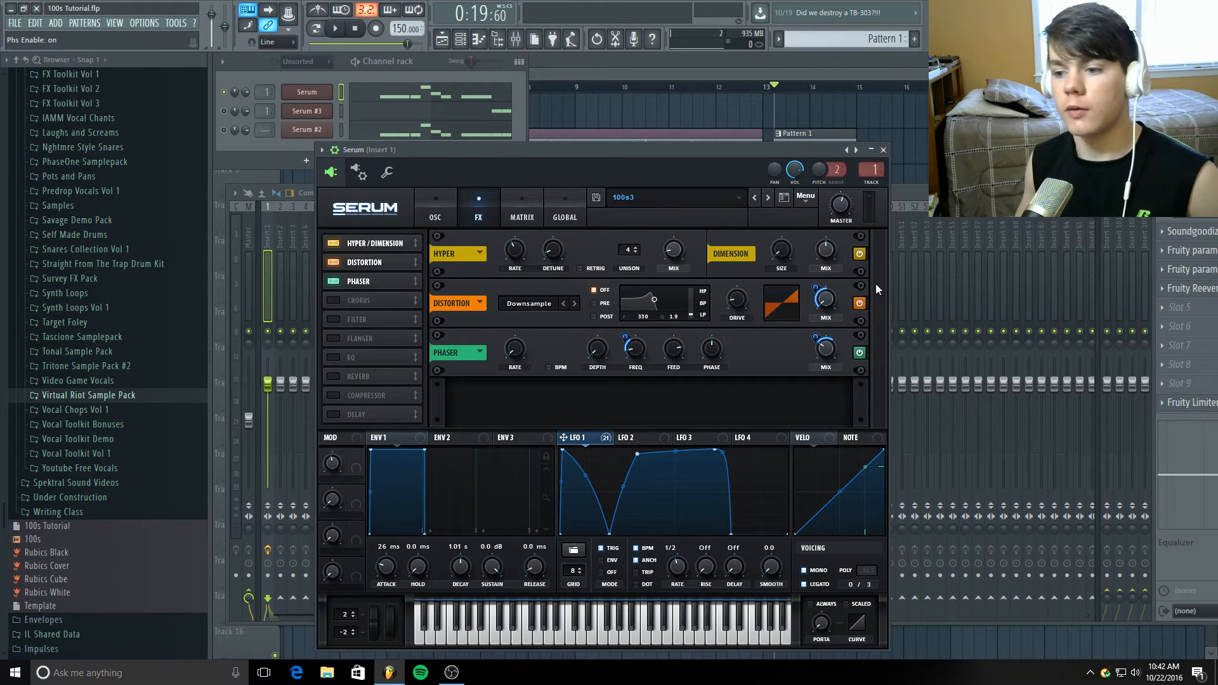
click(779, 89)
drag(775, 87, 388, 87)
click(335, 28)
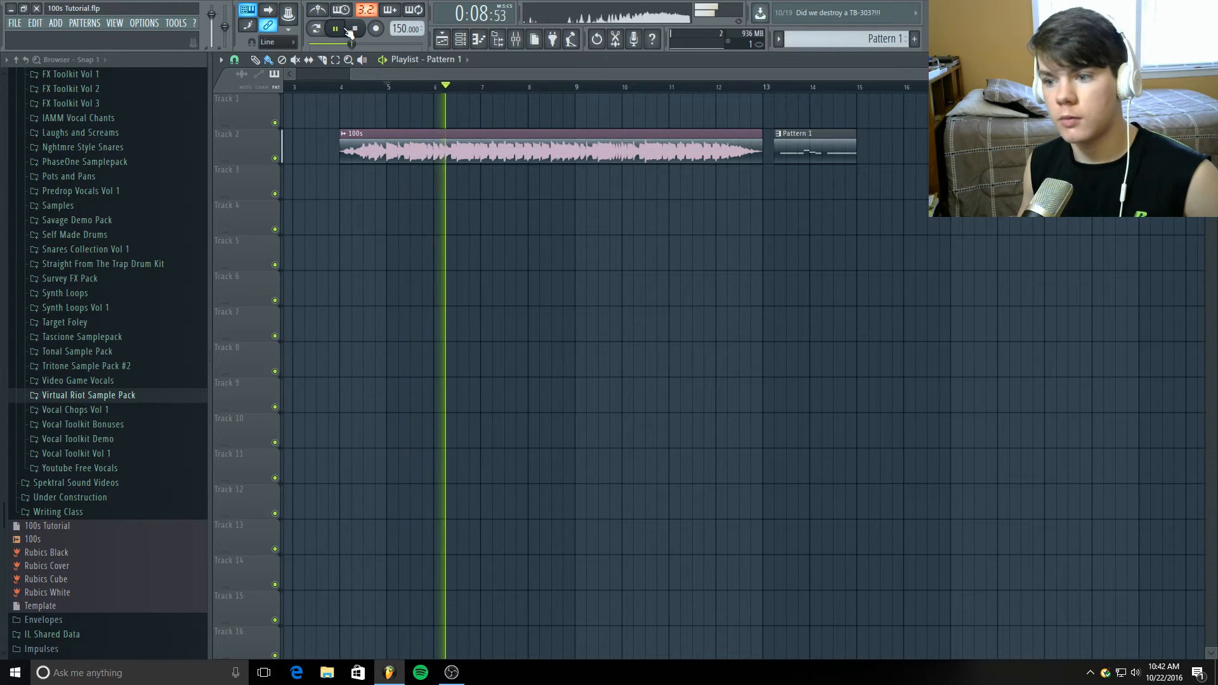
click(352, 29)
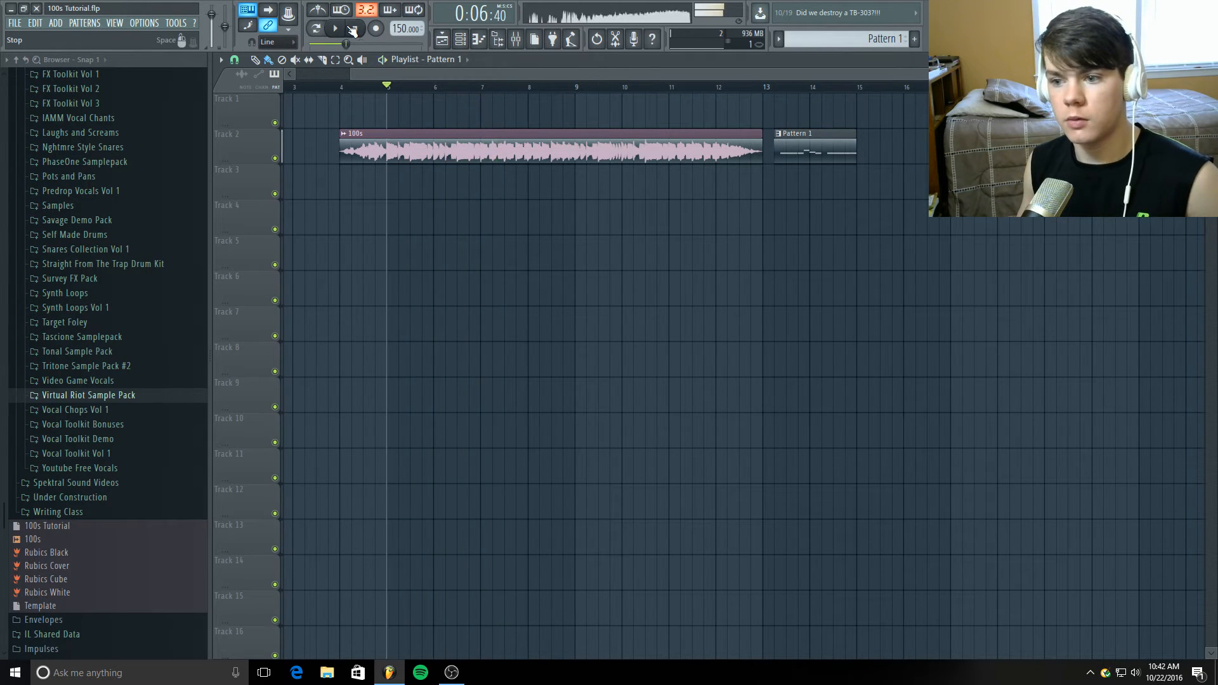
Step: Reopen the first Serum channel's plugin and view its oscillator settings and effects rack
key(F6)
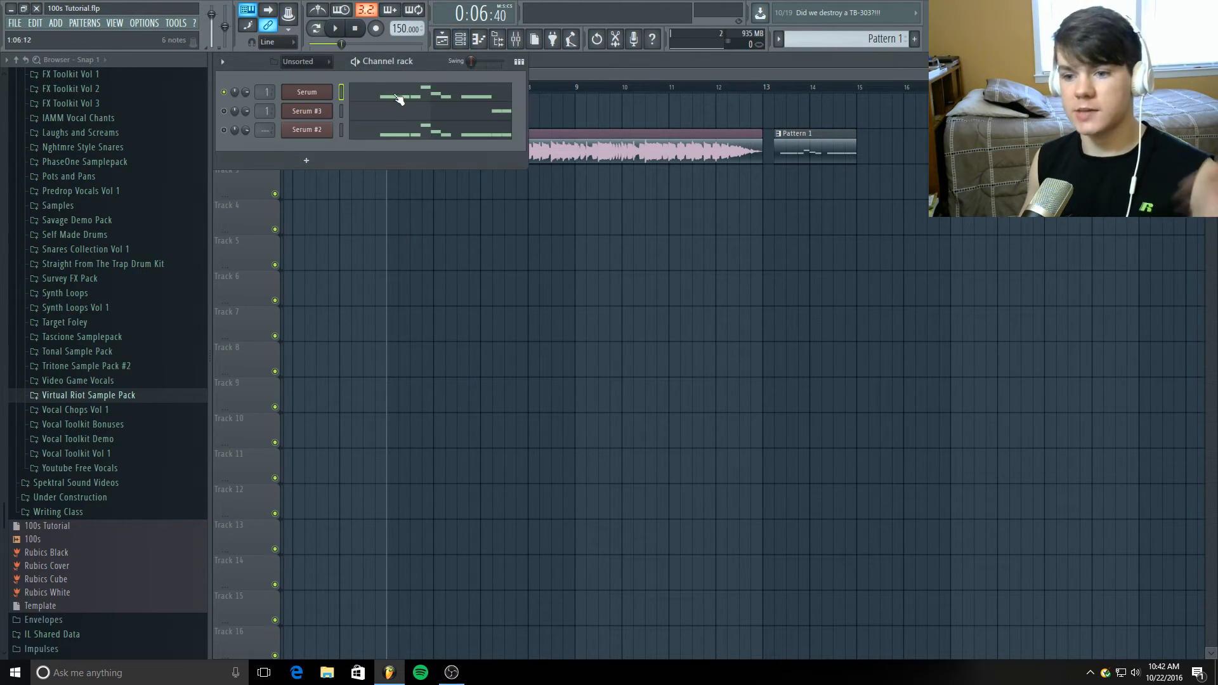
click(321, 91)
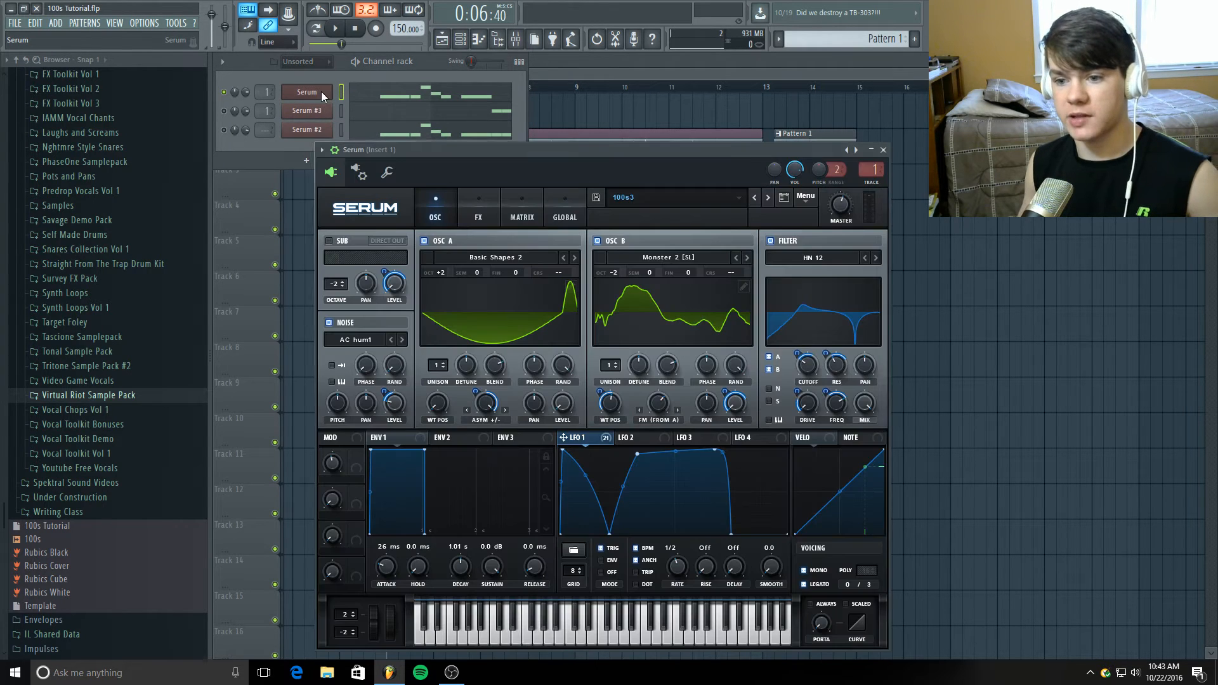
click(464, 192)
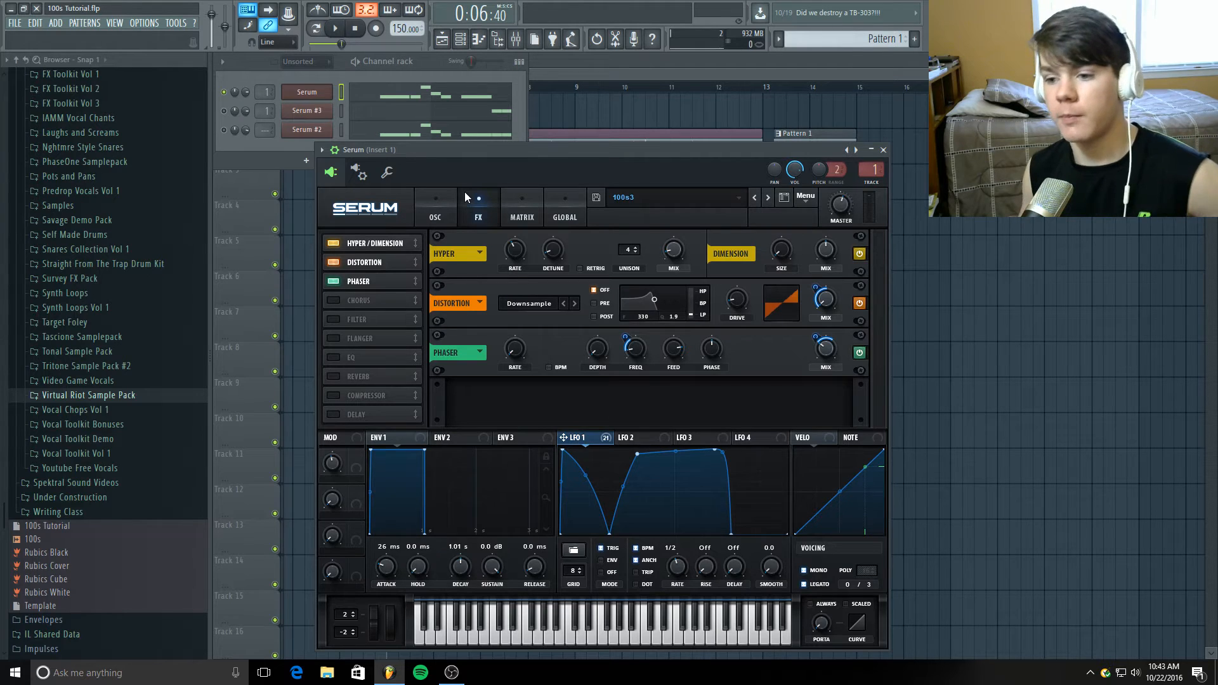
click(421, 198)
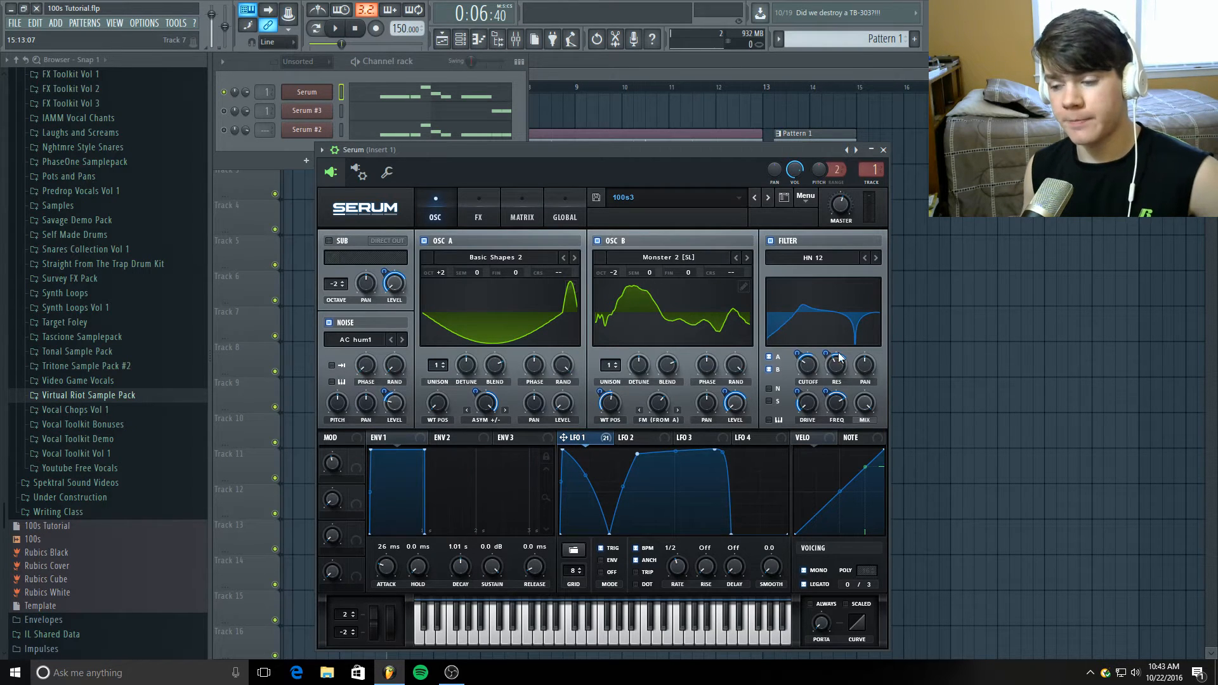
click(467, 198)
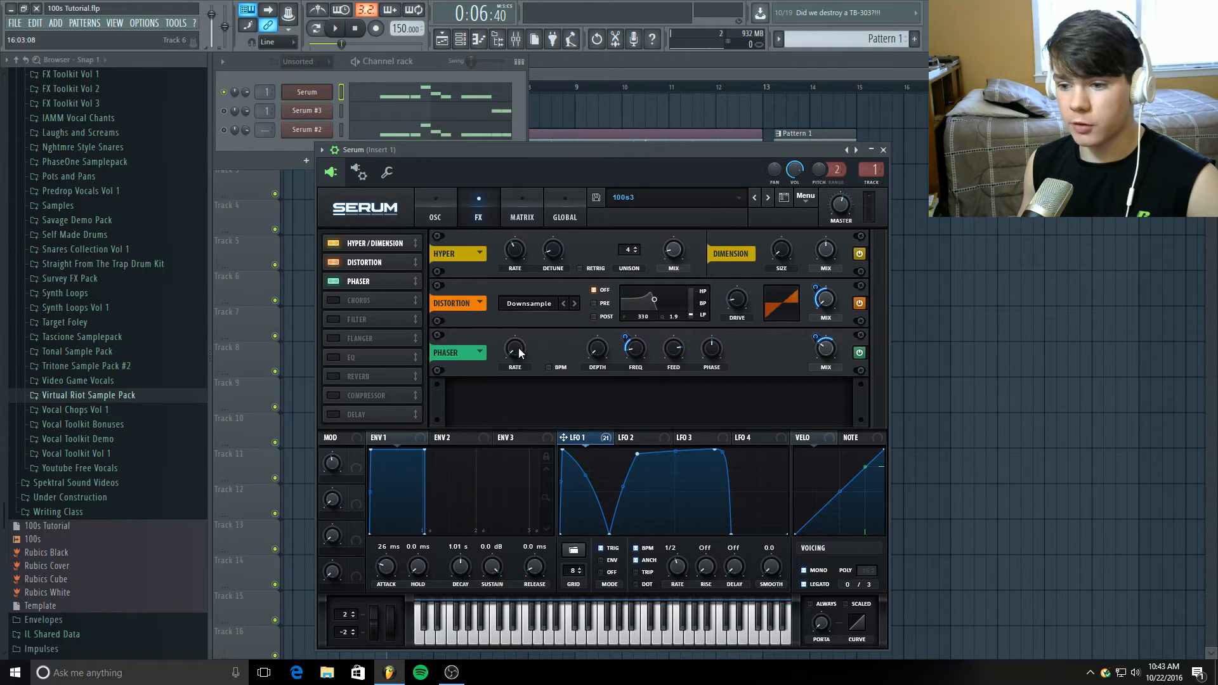
Step: Inspect the Phaser's rate, depth, frequency and feedback values along with LFO 1's modulation amounts on its frequency and mix
drag(516, 348, 520, 405)
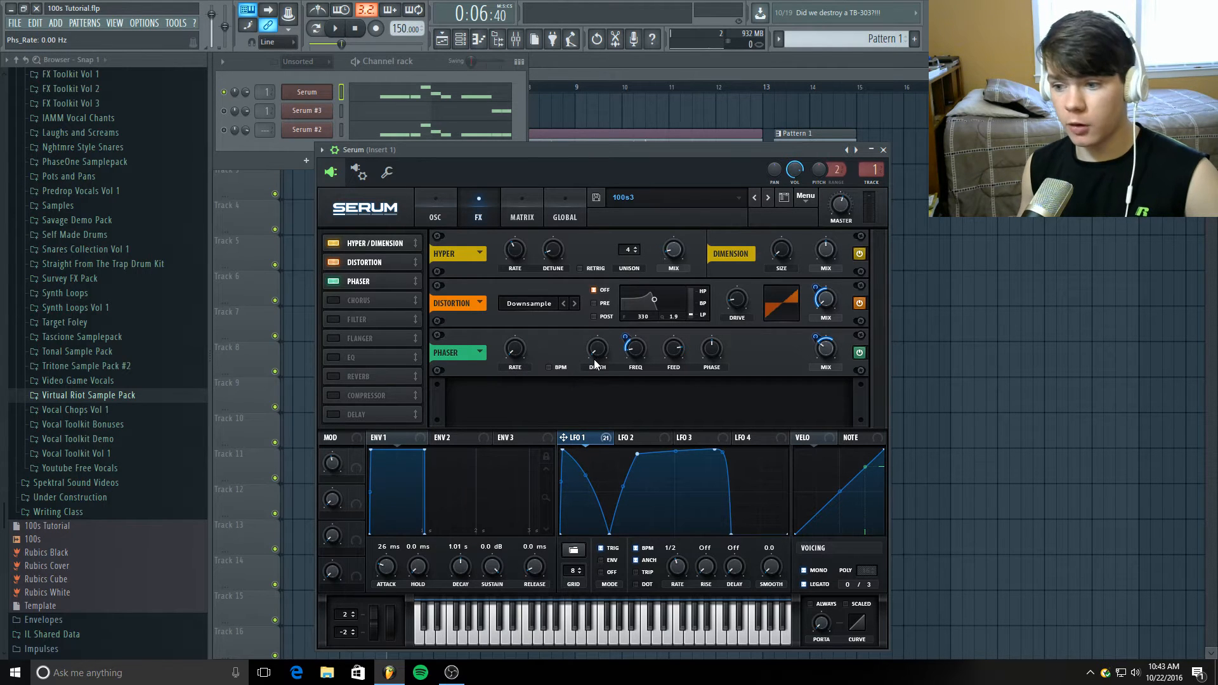
drag(595, 363, 586, 394)
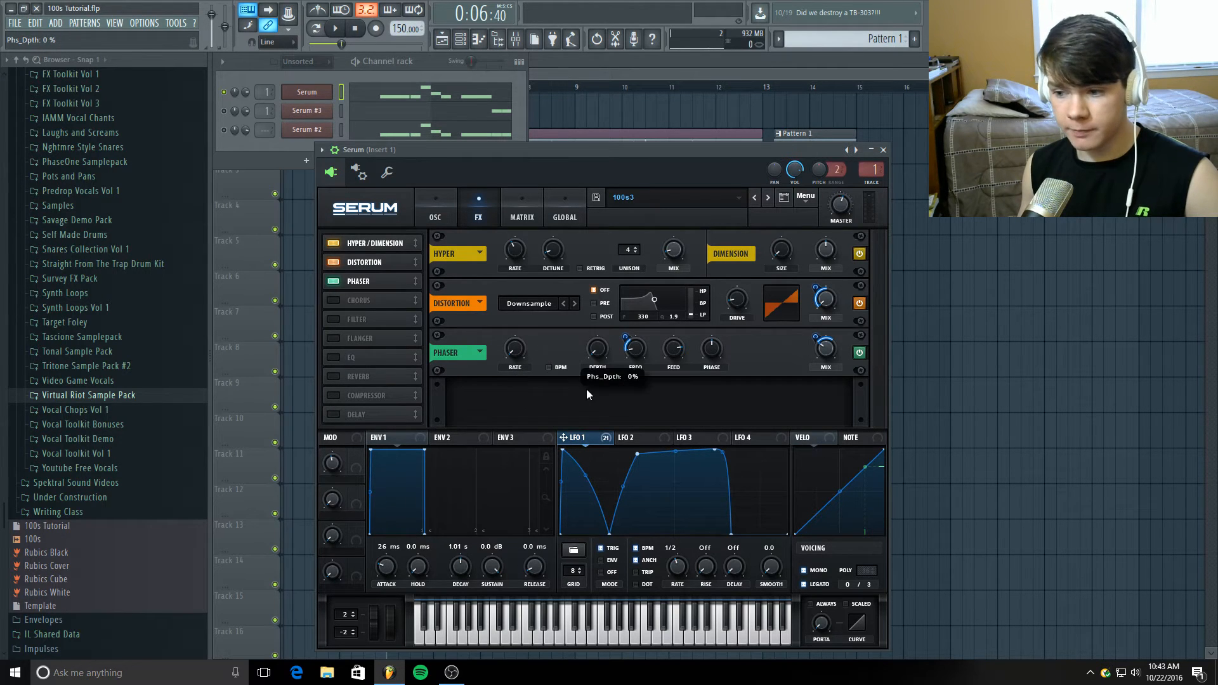
click(637, 353)
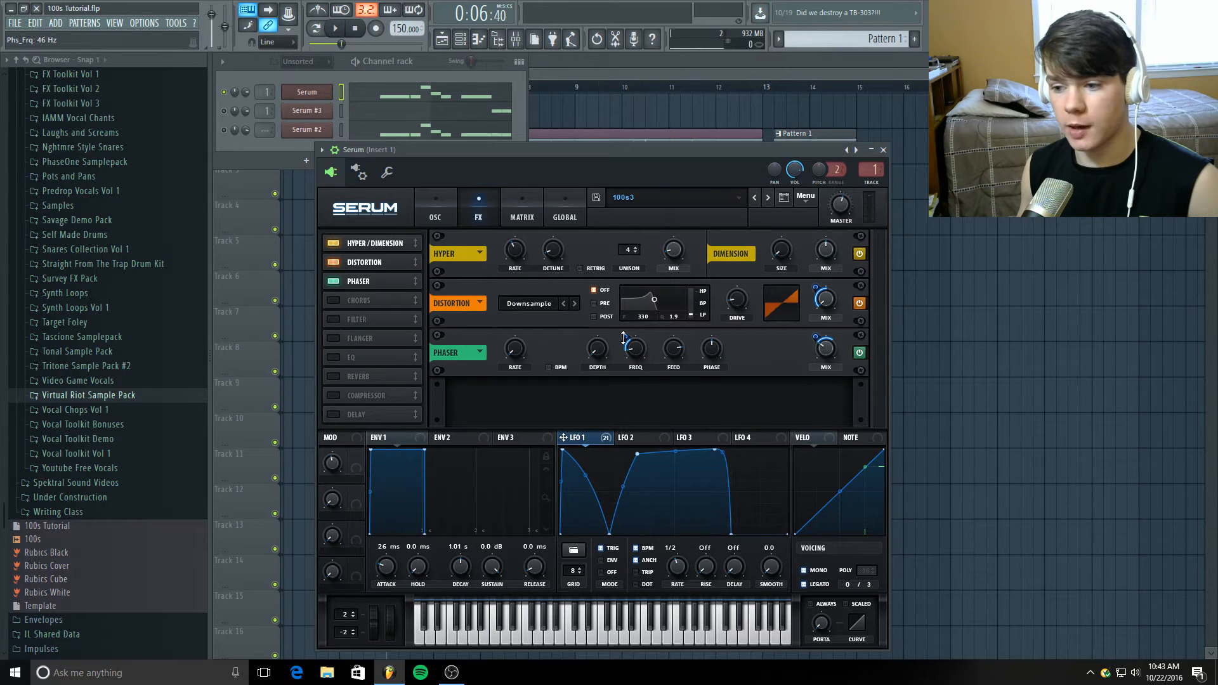
click(624, 338)
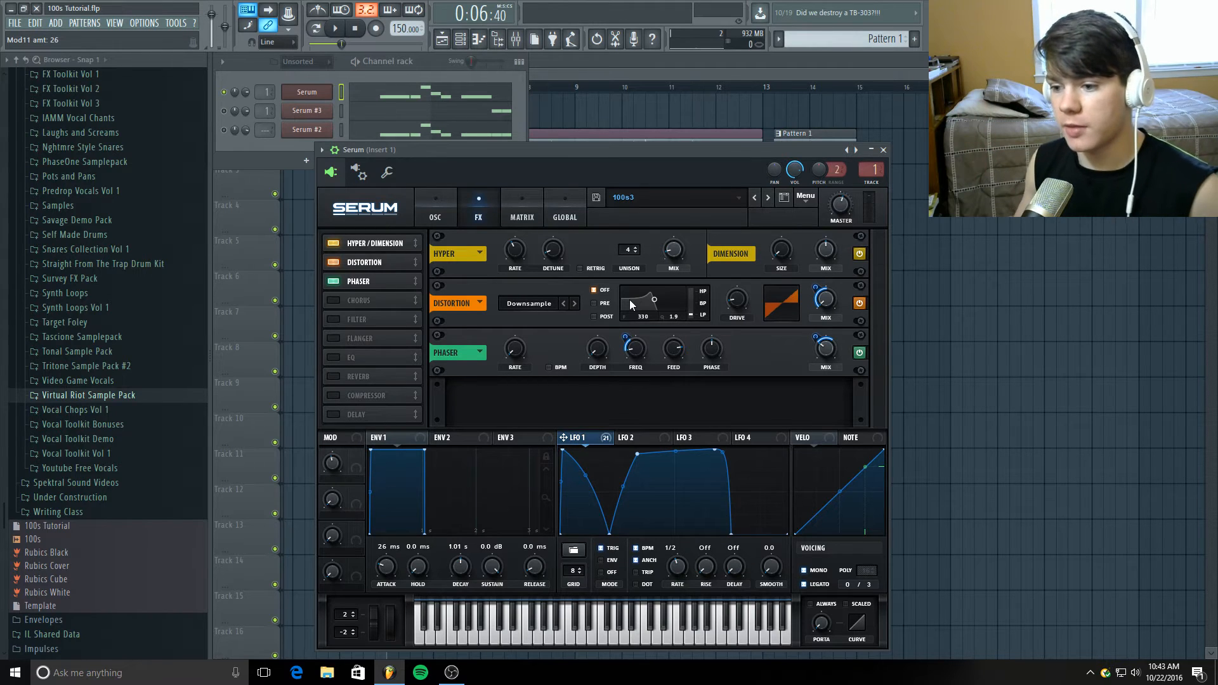
mouse_move(823, 357)
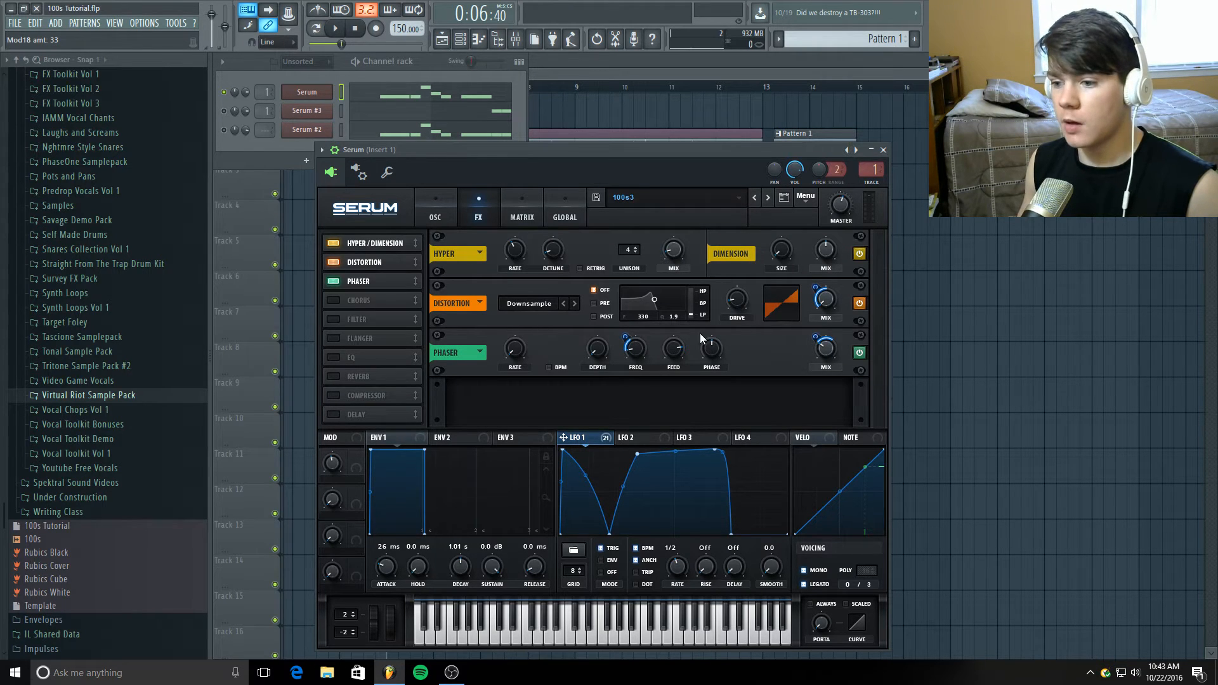
right_click(674, 344)
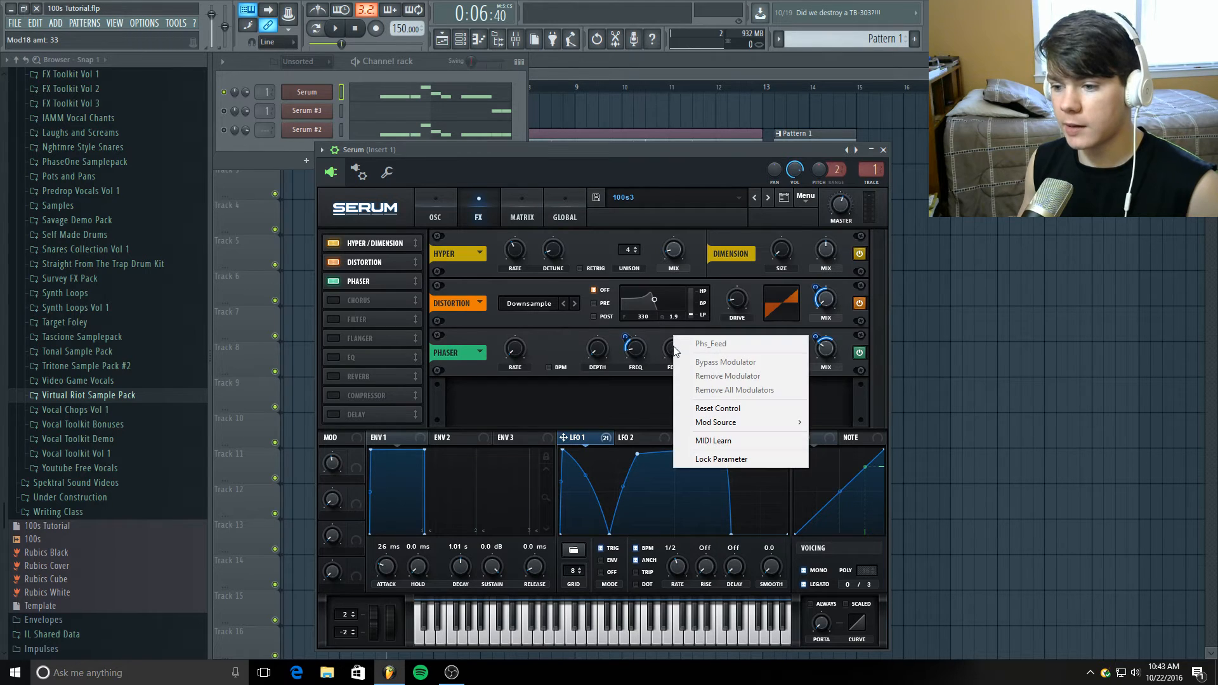
click(663, 348)
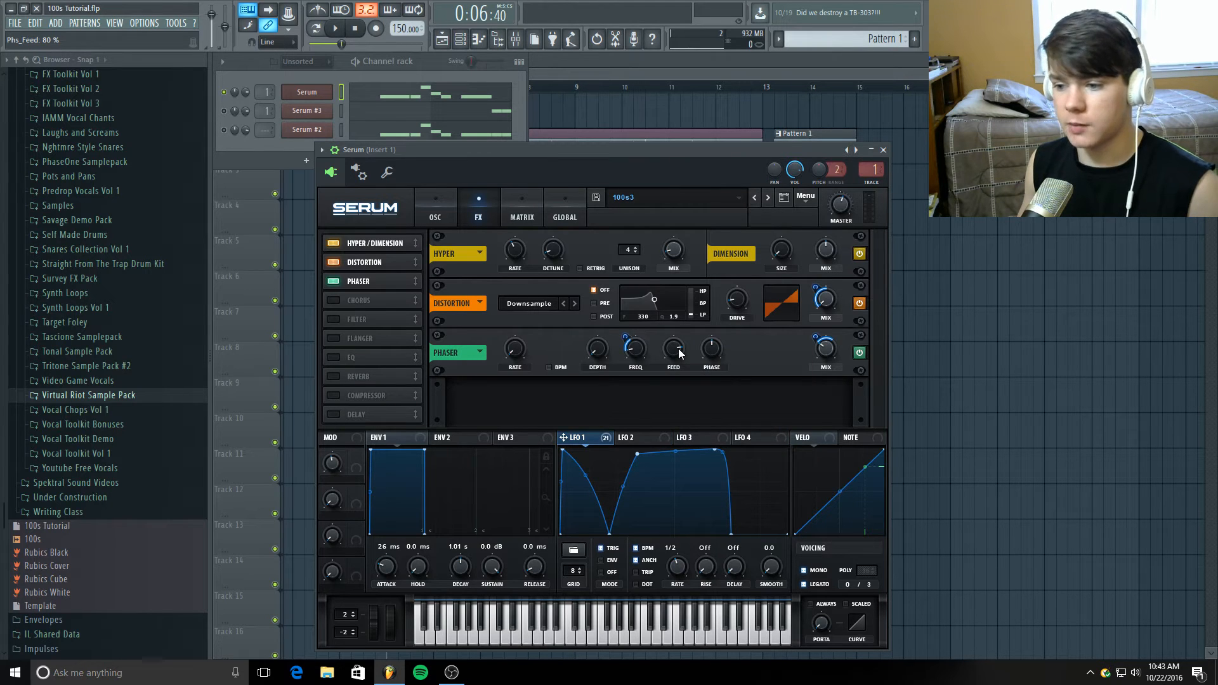
Step: Turn on Chorus in the effects rack and inspect its rate, delay, low-pass filter and mix values
click(333, 299)
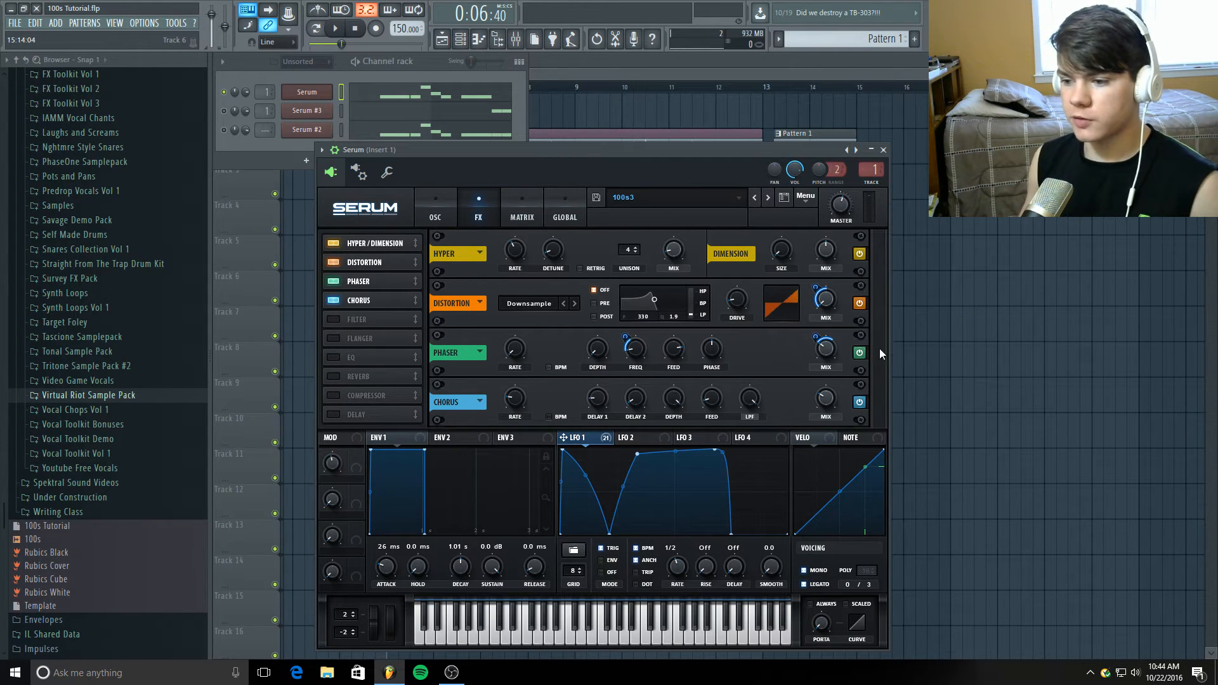
mouse_move(512, 397)
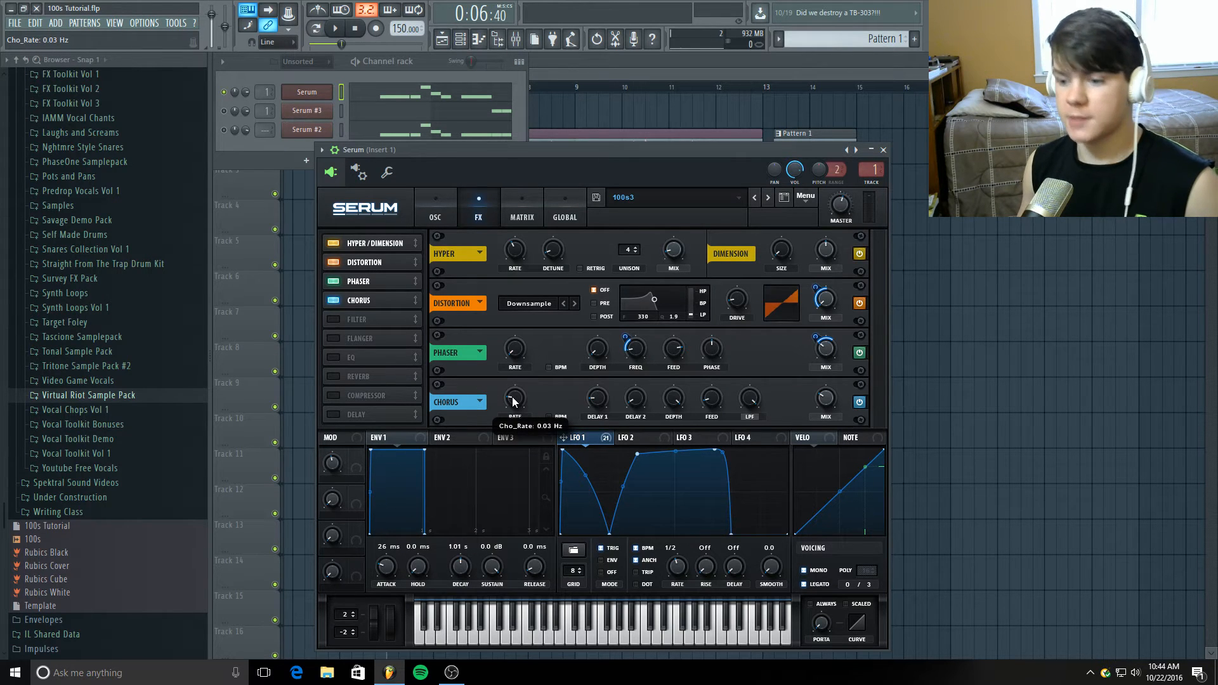
mouse_move(601, 398)
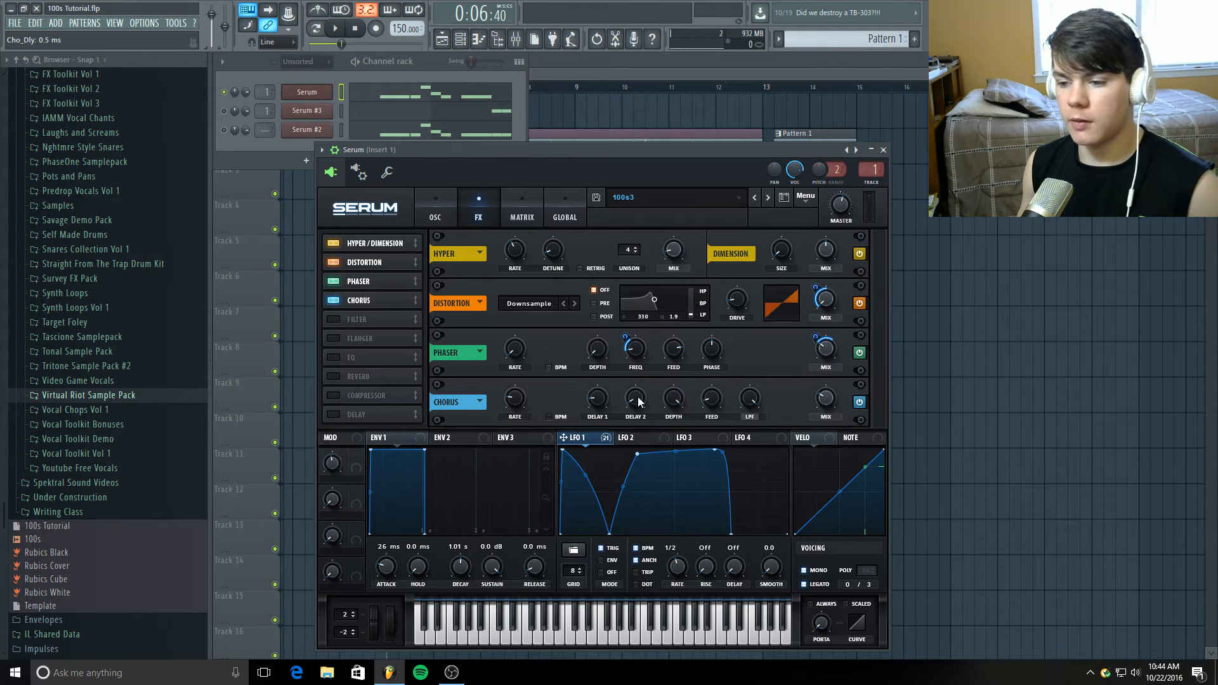
mouse_move(638, 402)
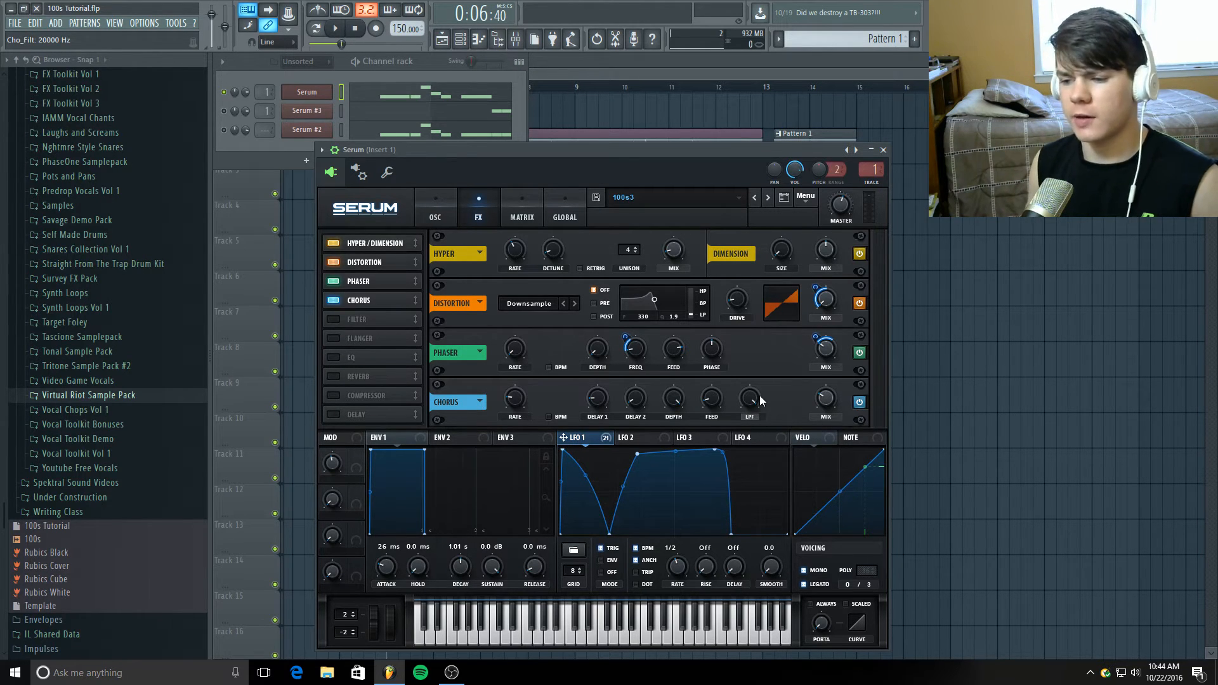
mouse_move(749, 398)
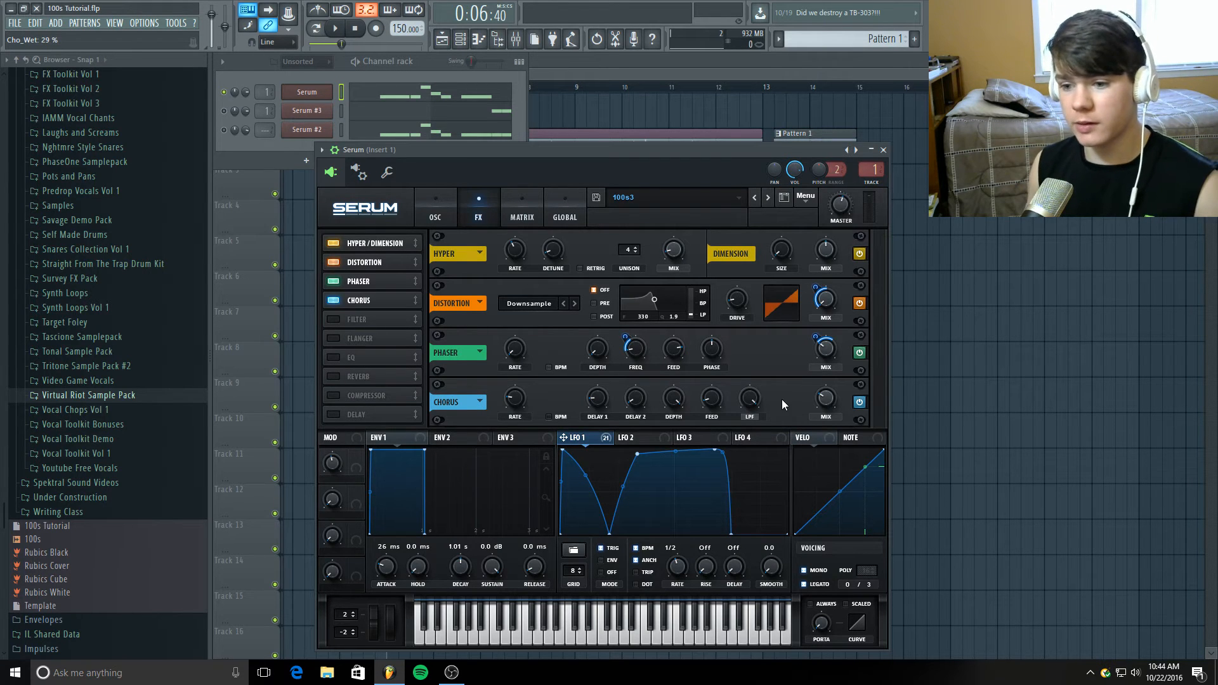
Step: Turn on Filter in the effects rack and view the oscillator page
click(338, 321)
drag(880, 267, 871, 367)
click(435, 206)
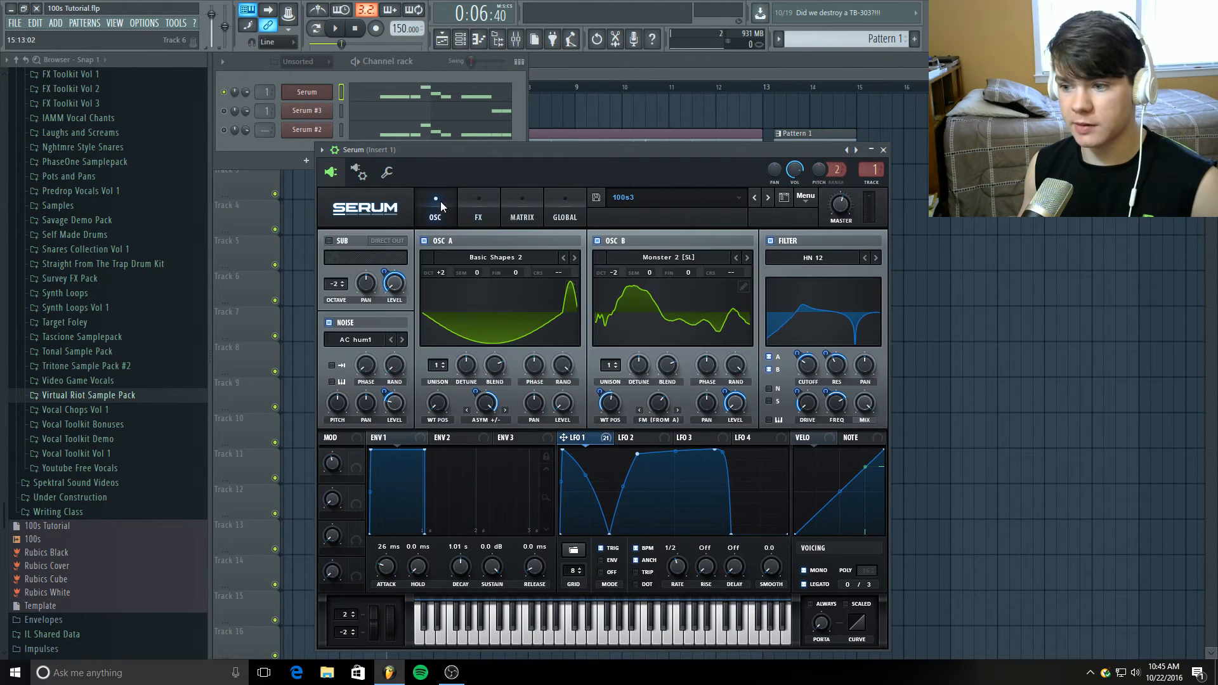
Step: Inspect the effects rack Filter's cutoff and its LFO 1 modulation amount, comparing it with the main filter on the oscillator page
click(466, 199)
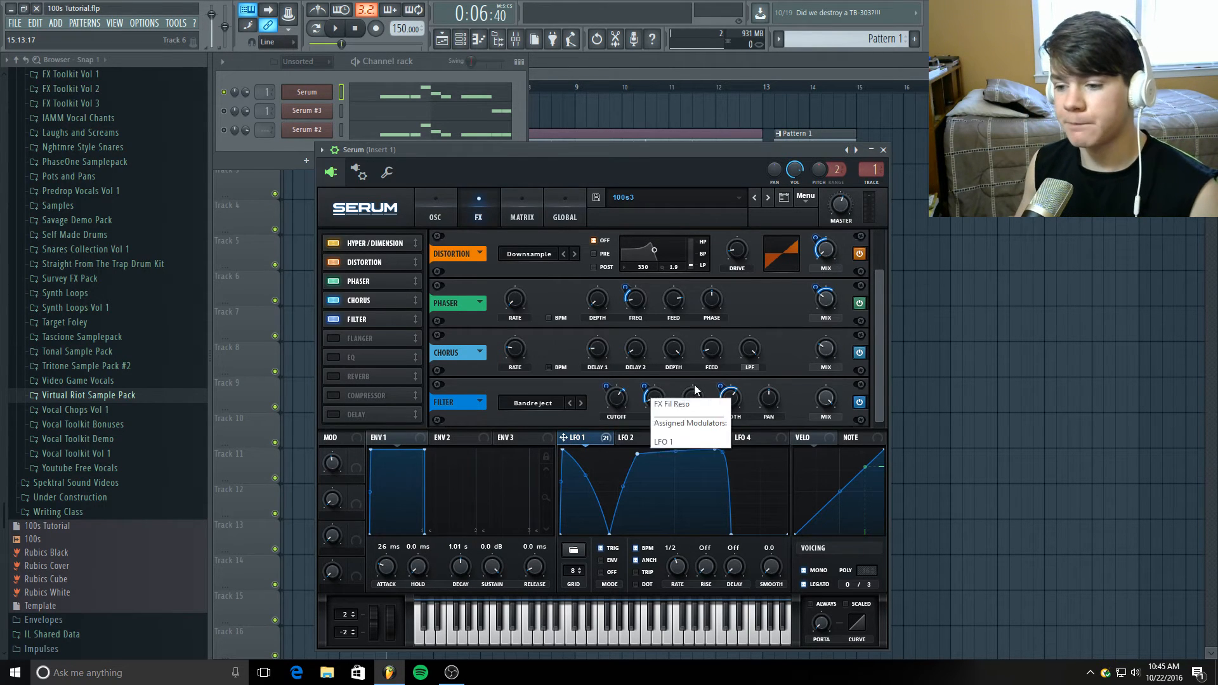
click(615, 400)
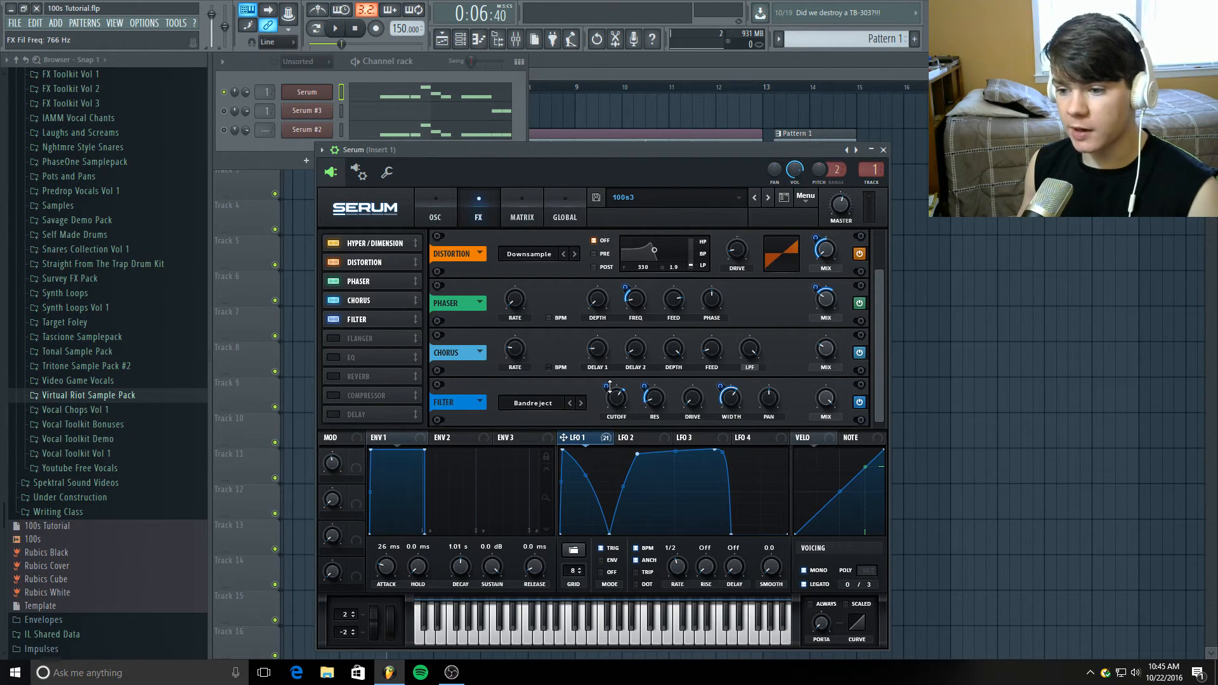
mouse_move(609, 387)
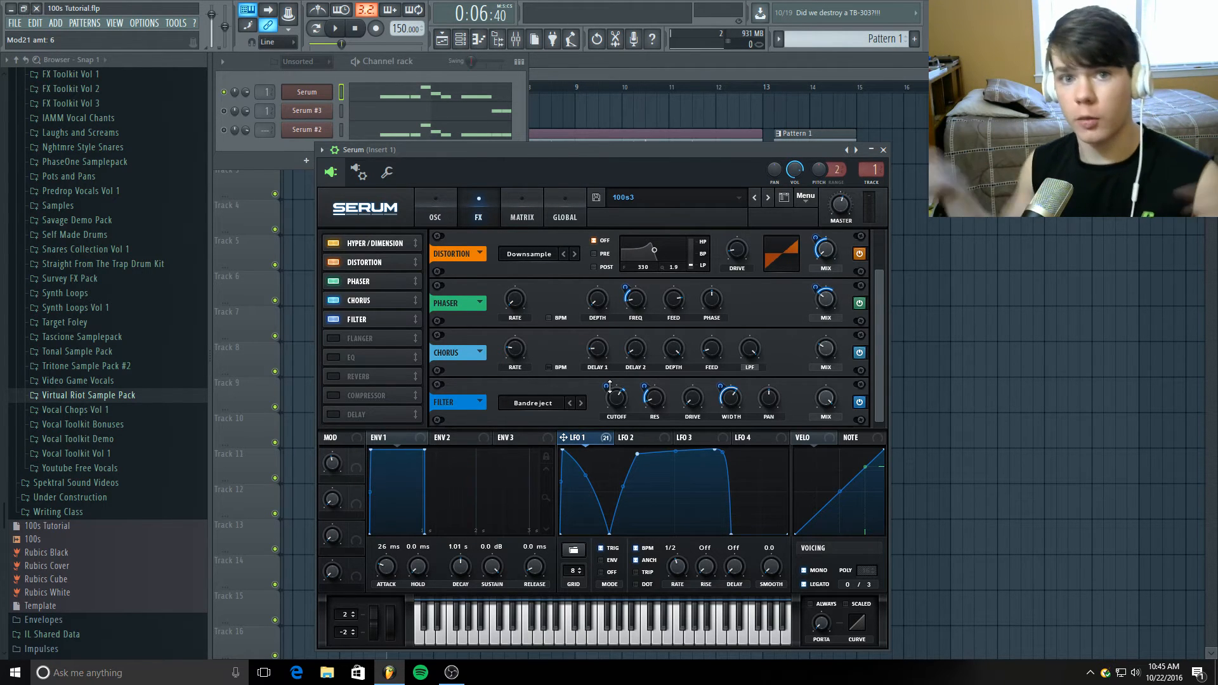
click(440, 198)
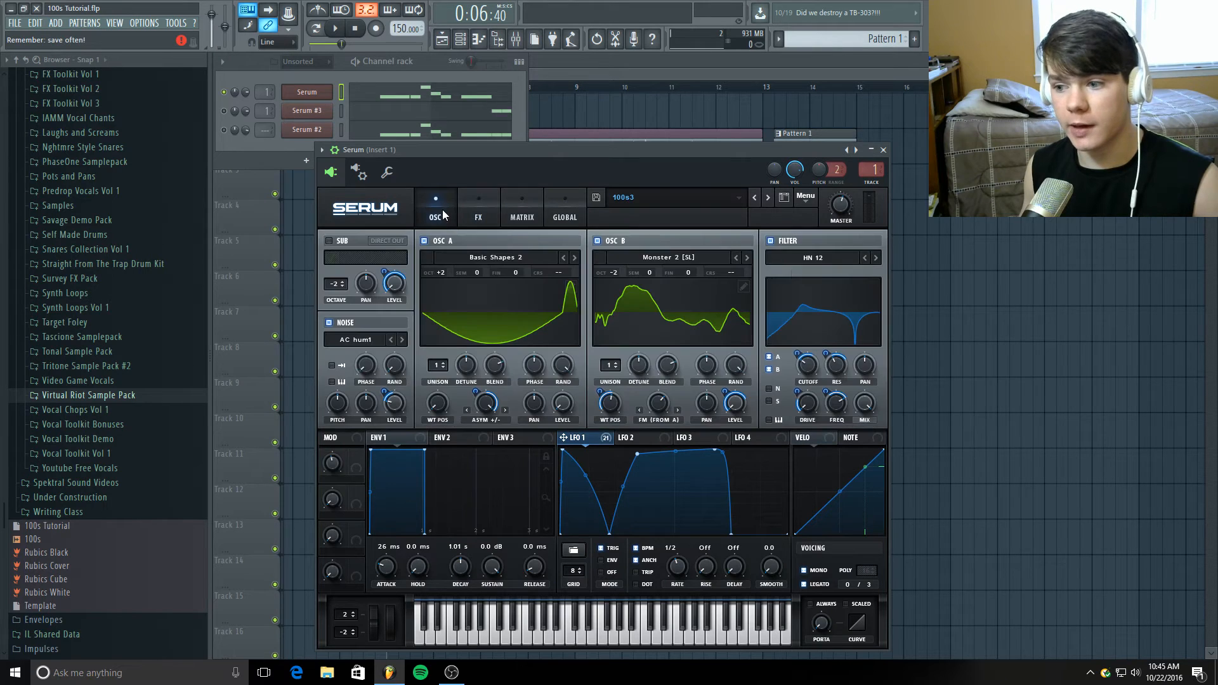
click(465, 197)
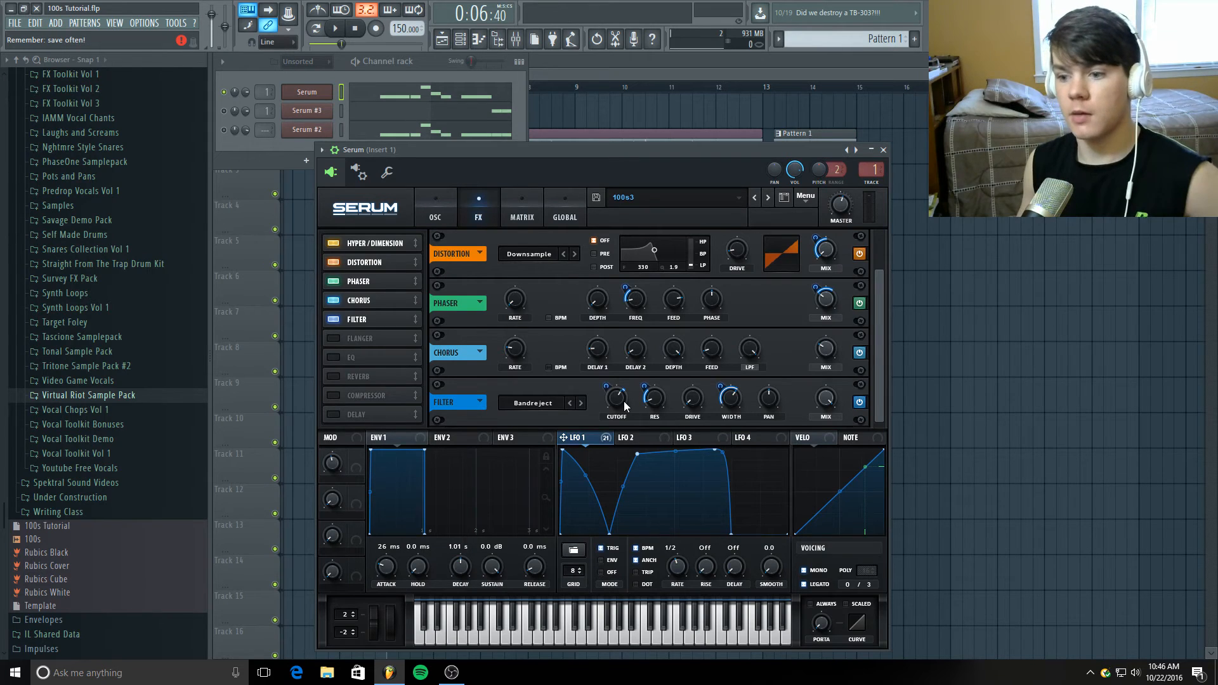
click(435, 214)
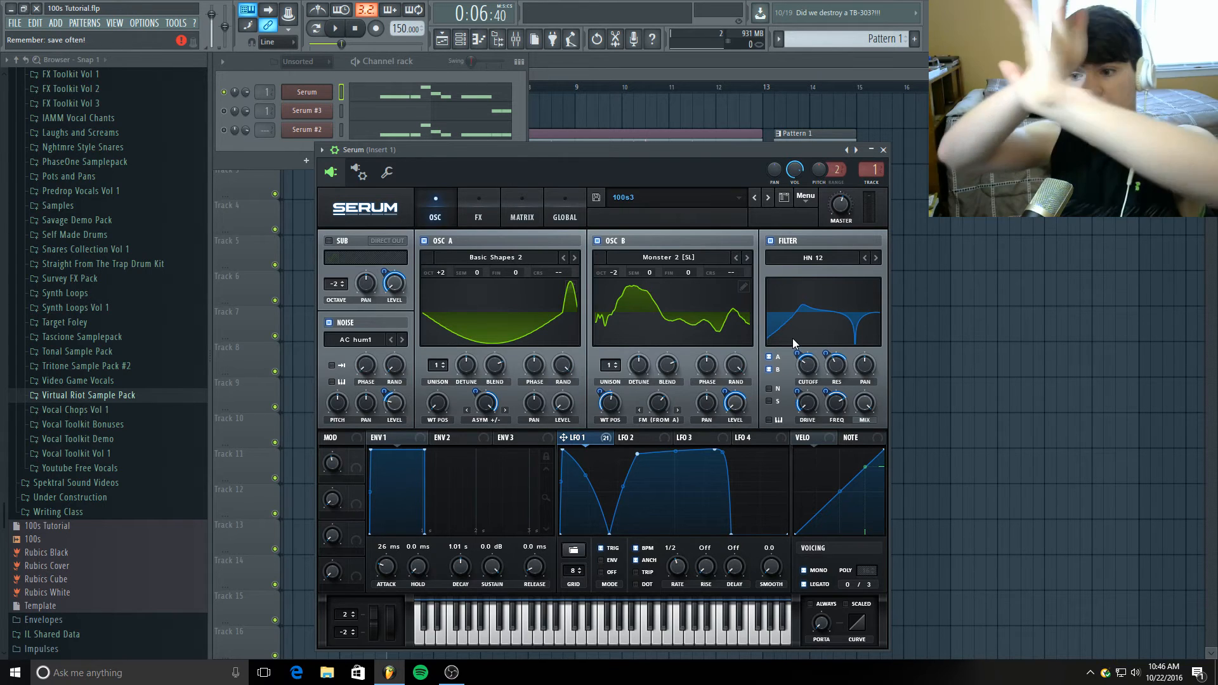
click(463, 193)
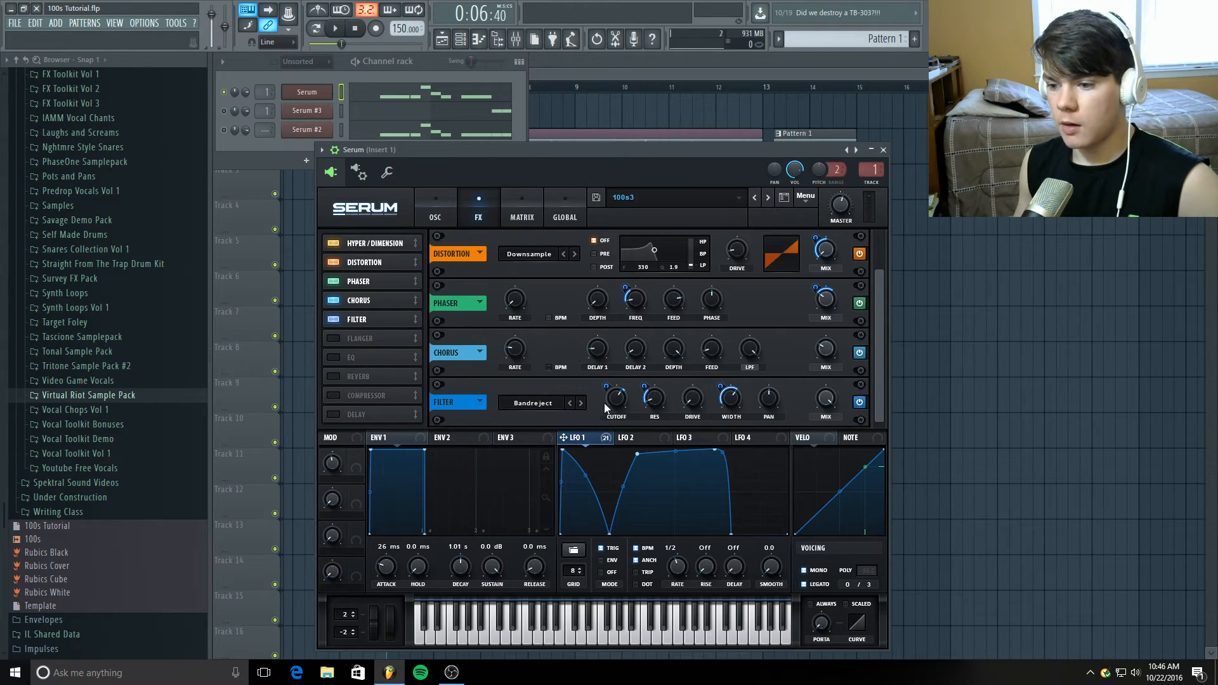
Step: Inspect the Bandreject Filter's resonance, width and mix values along with the modulation amounts on its resonance and width
click(657, 400)
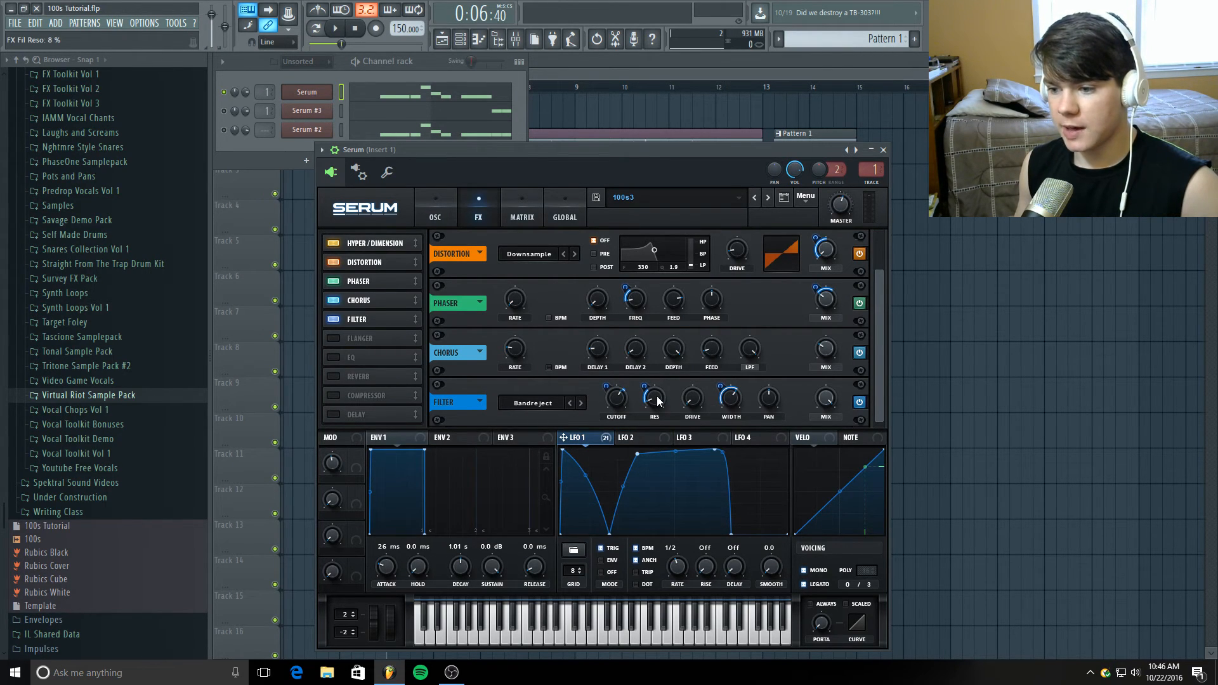
click(644, 388)
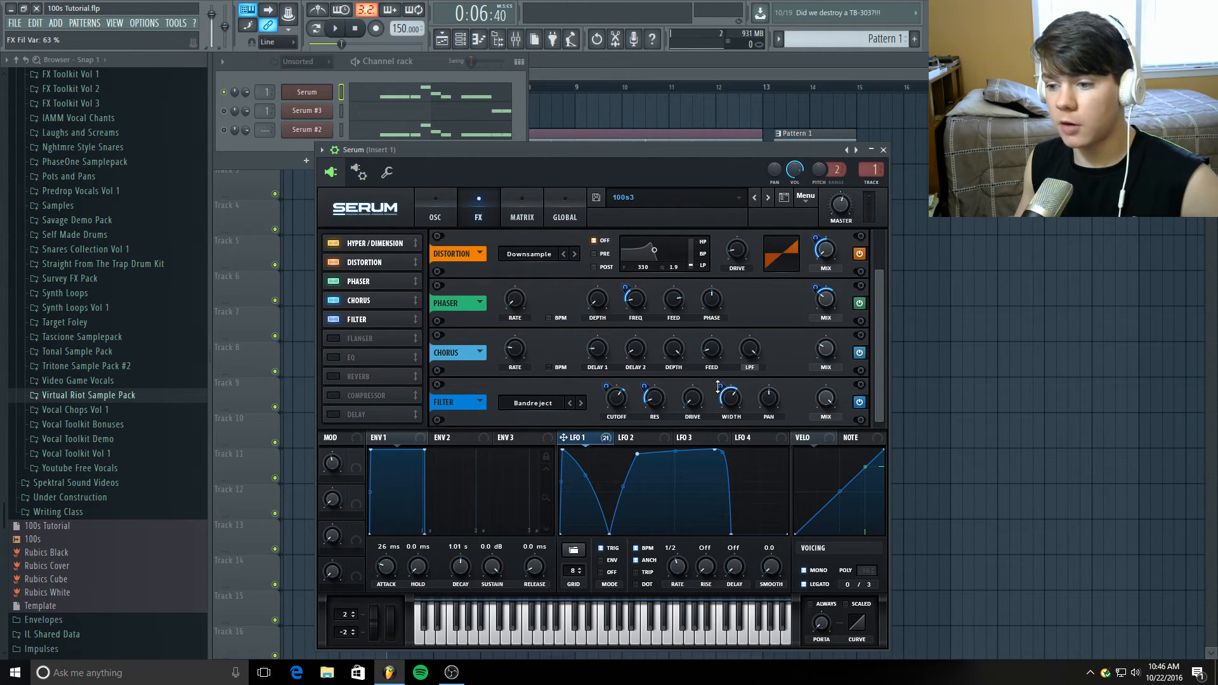
mouse_move(722, 387)
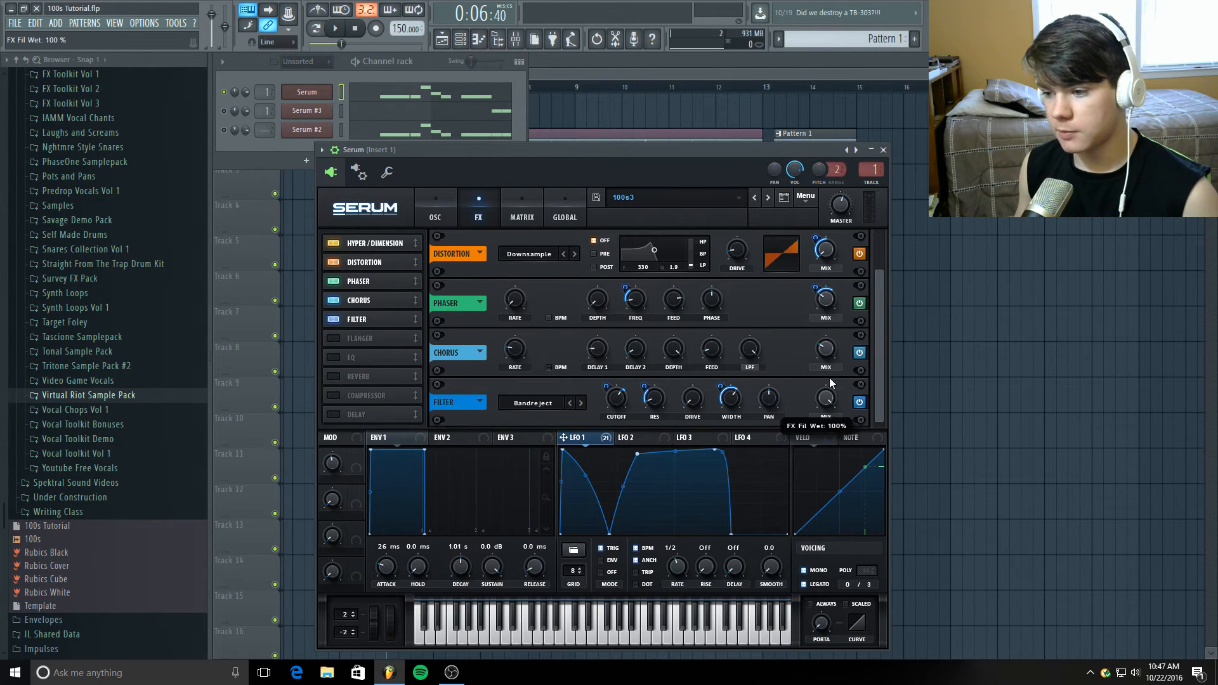
Step: Turn on Flanger and EQ in the effects rack and inspect the EQ low band's frequency, Q and modulation amounts
click(333, 338)
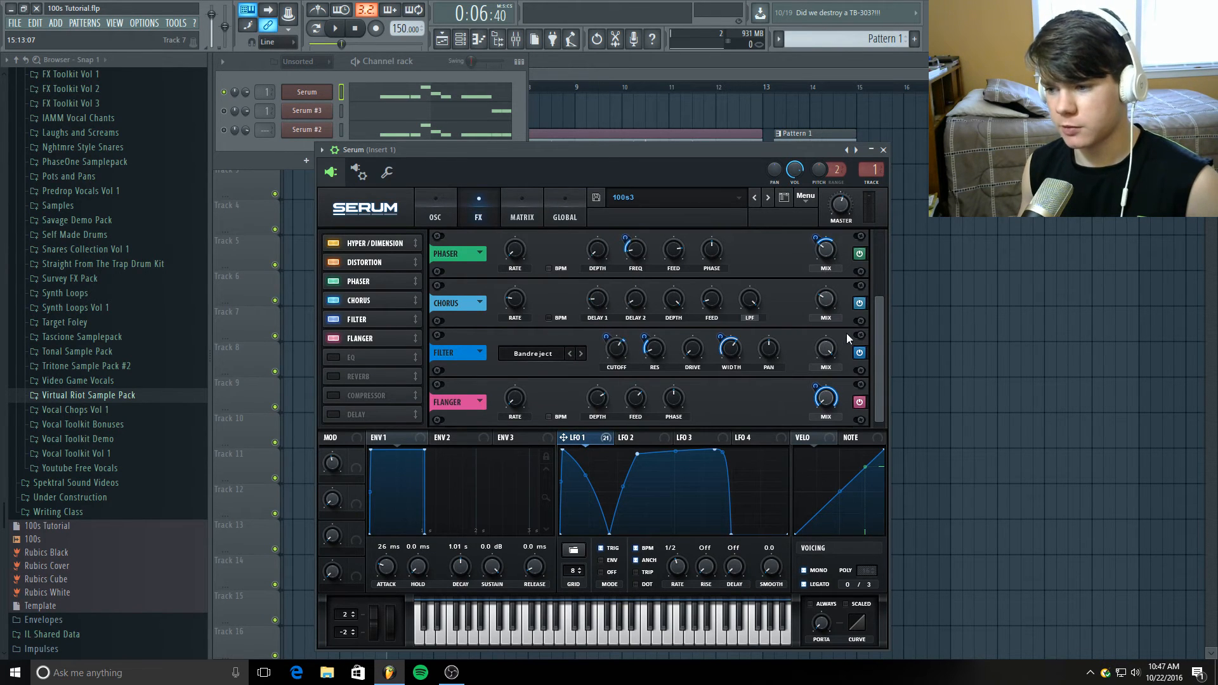
click(331, 358)
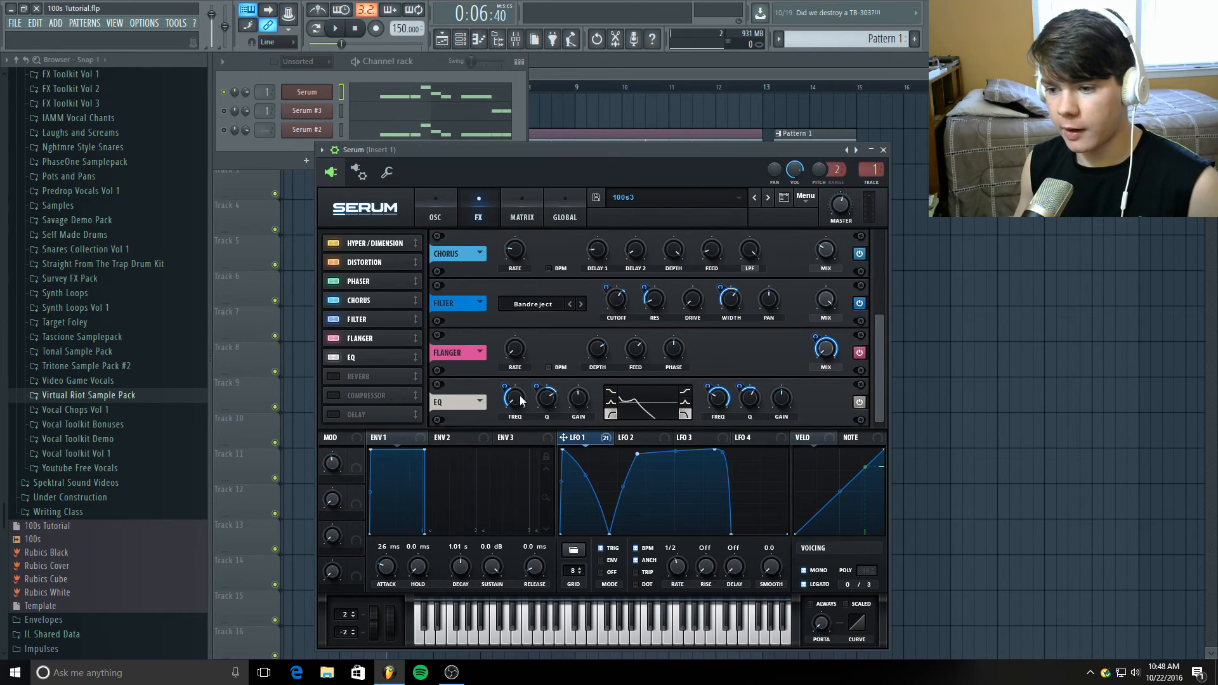
click(515, 400)
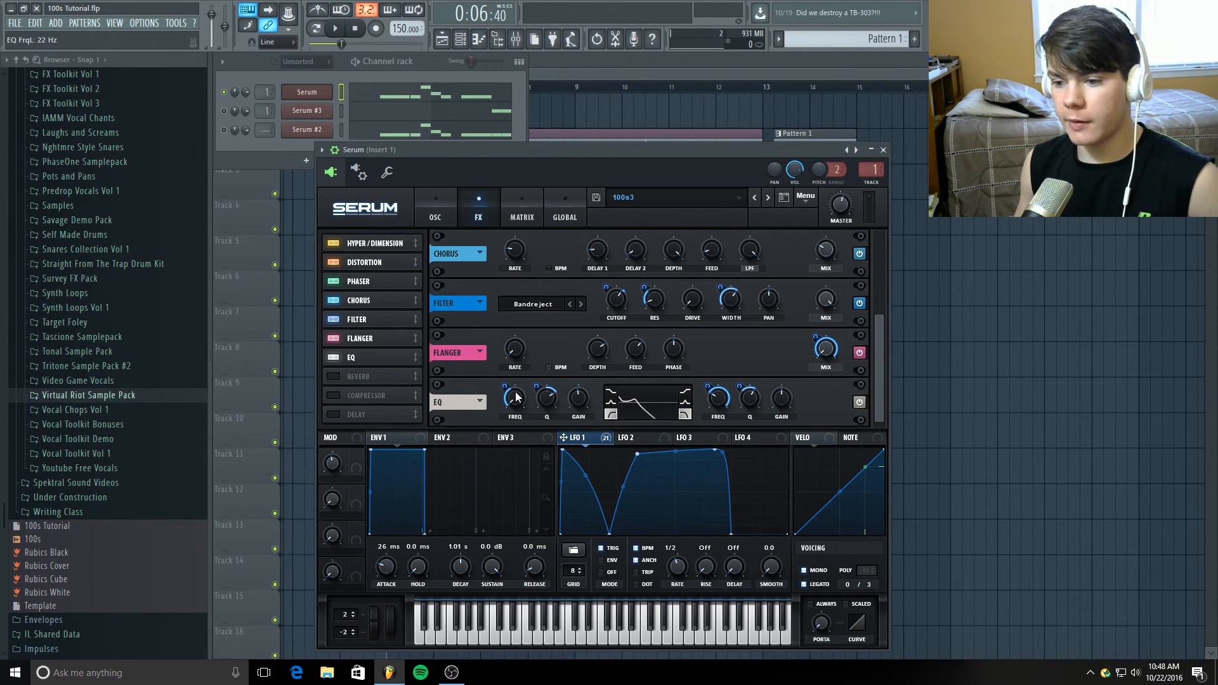
drag(508, 396, 509, 385)
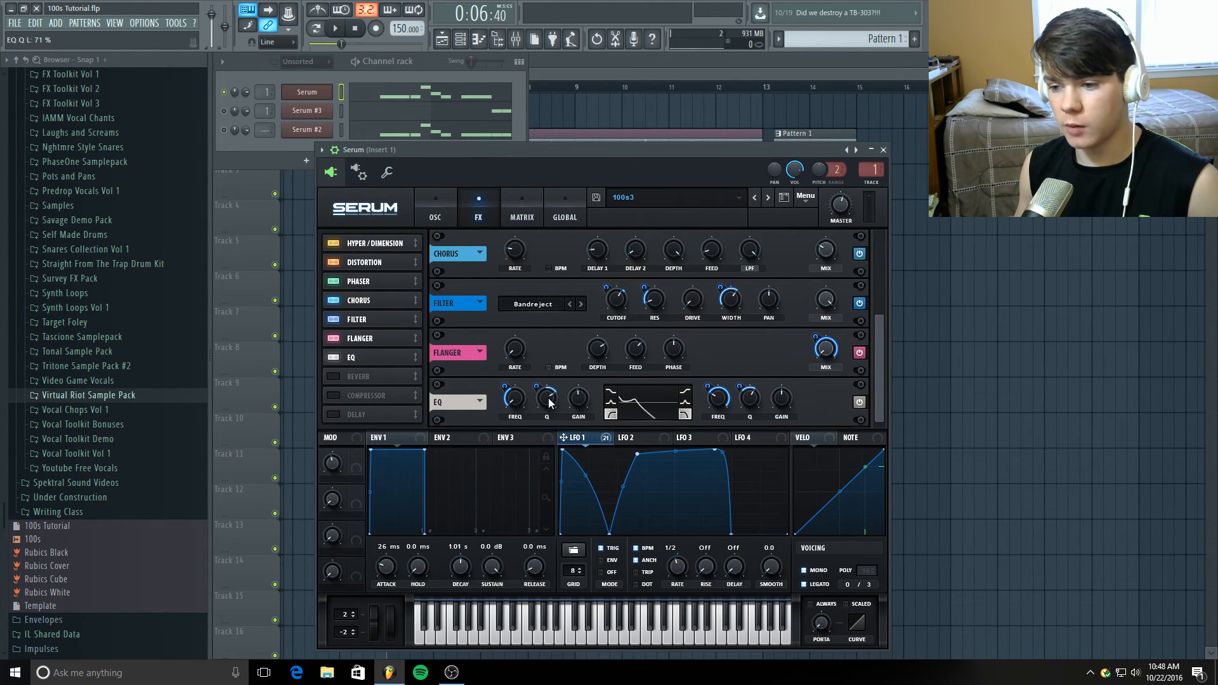
drag(536, 385, 536, 390)
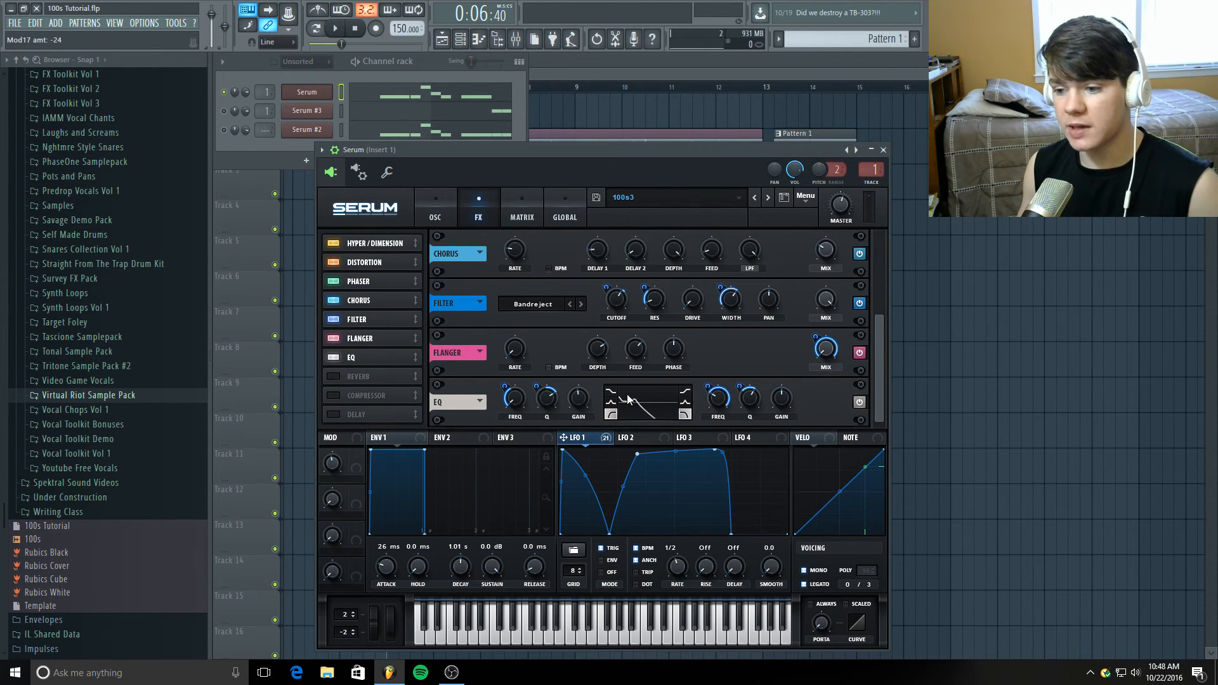
drag(620, 396, 644, 402)
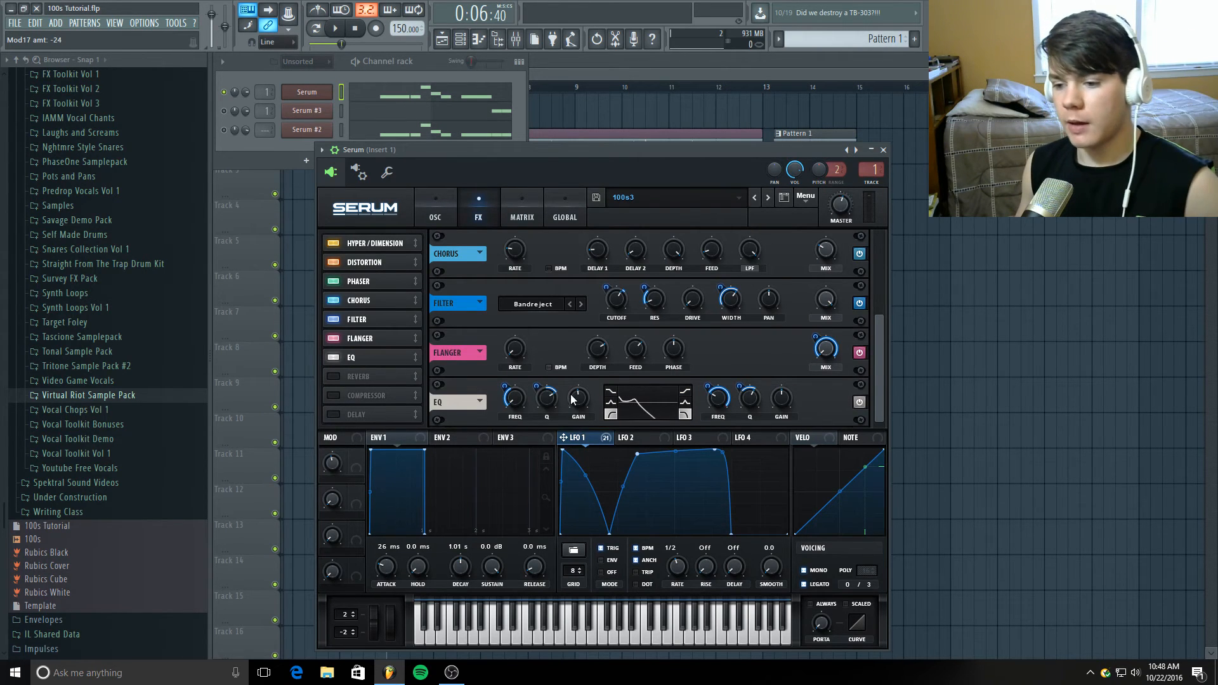
Step: Raise the gain of the EQ's low band slightly and inspect the high band's gain and frequency
mouse_move(582, 402)
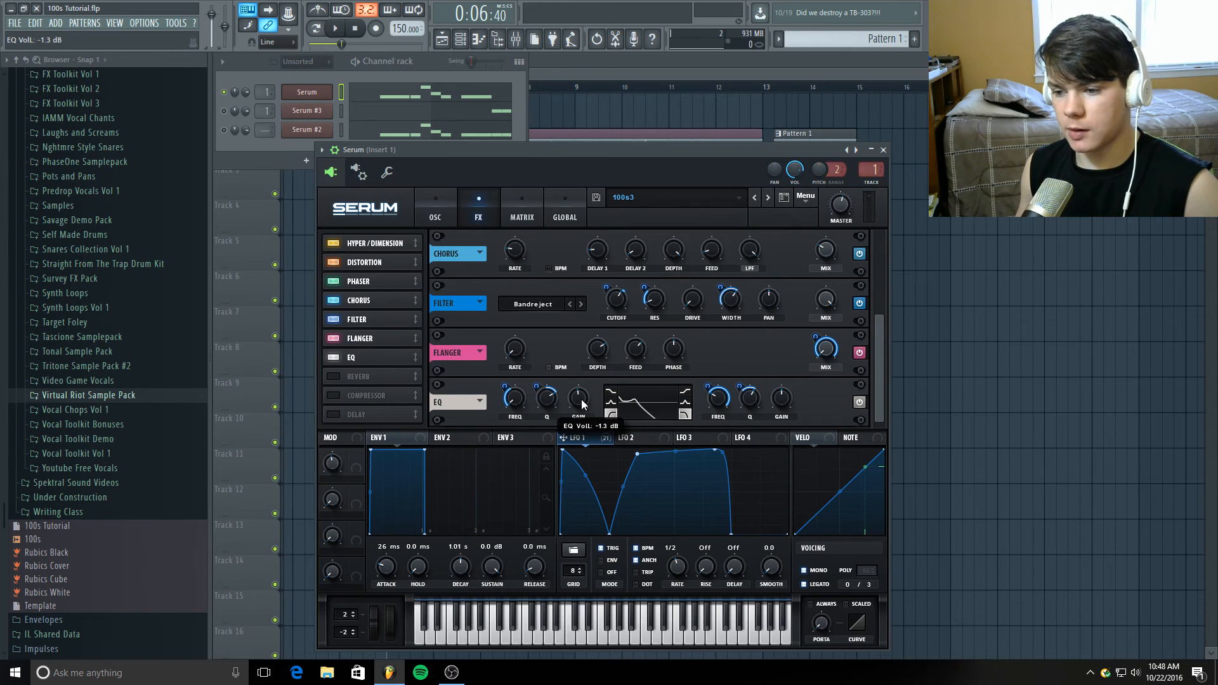
scroll(582, 402, up, 1)
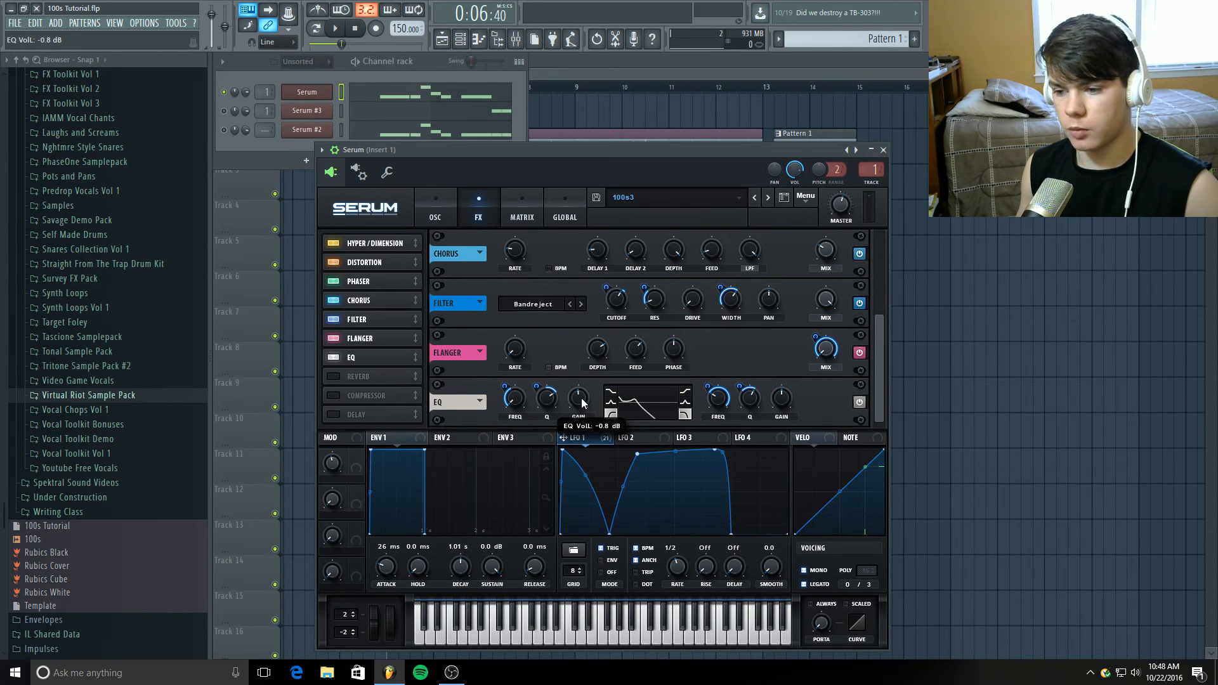
scroll(582, 402, up, 1)
scroll(582, 402, up, 2)
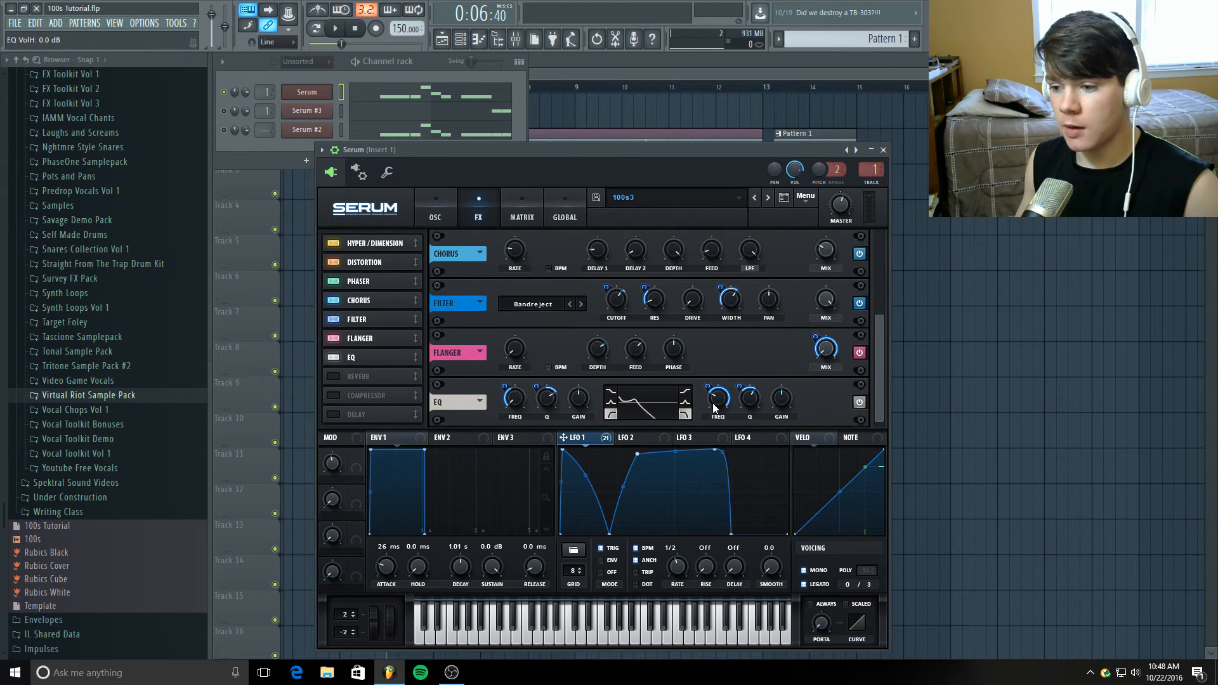
mouse_move(720, 406)
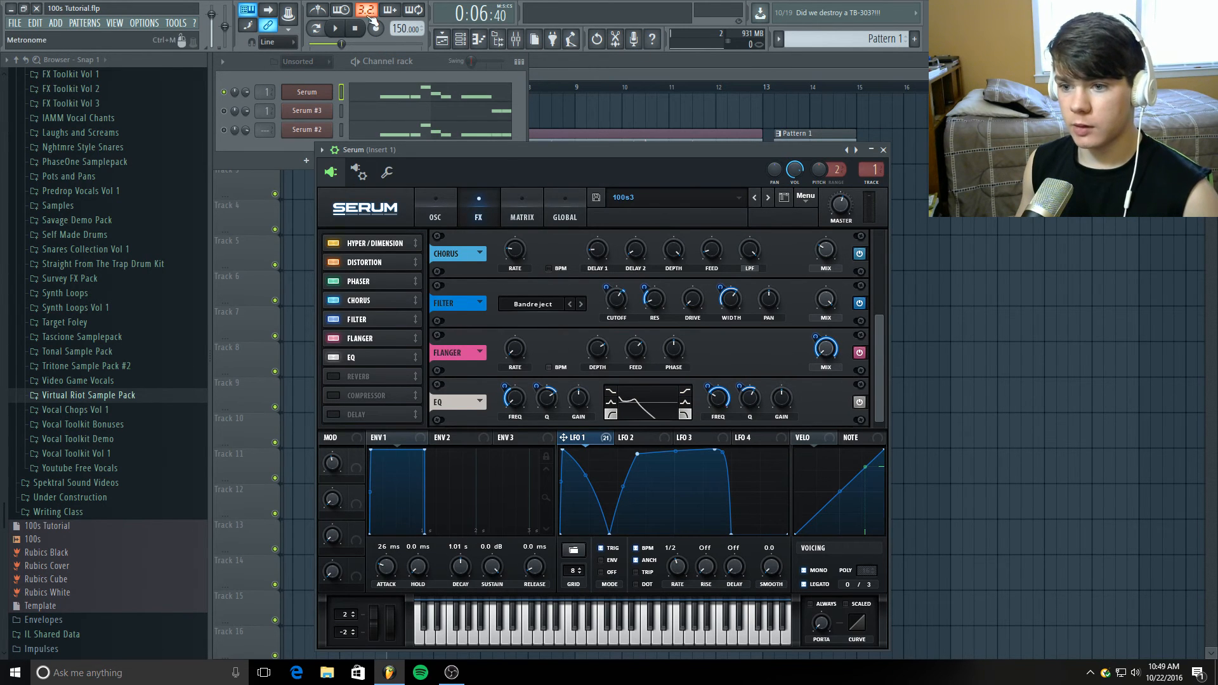
Step: Move the song position to the Pattern 1 clip at bar 13 and play the sound with the enabled effects
drag(344, 45, 406, 44)
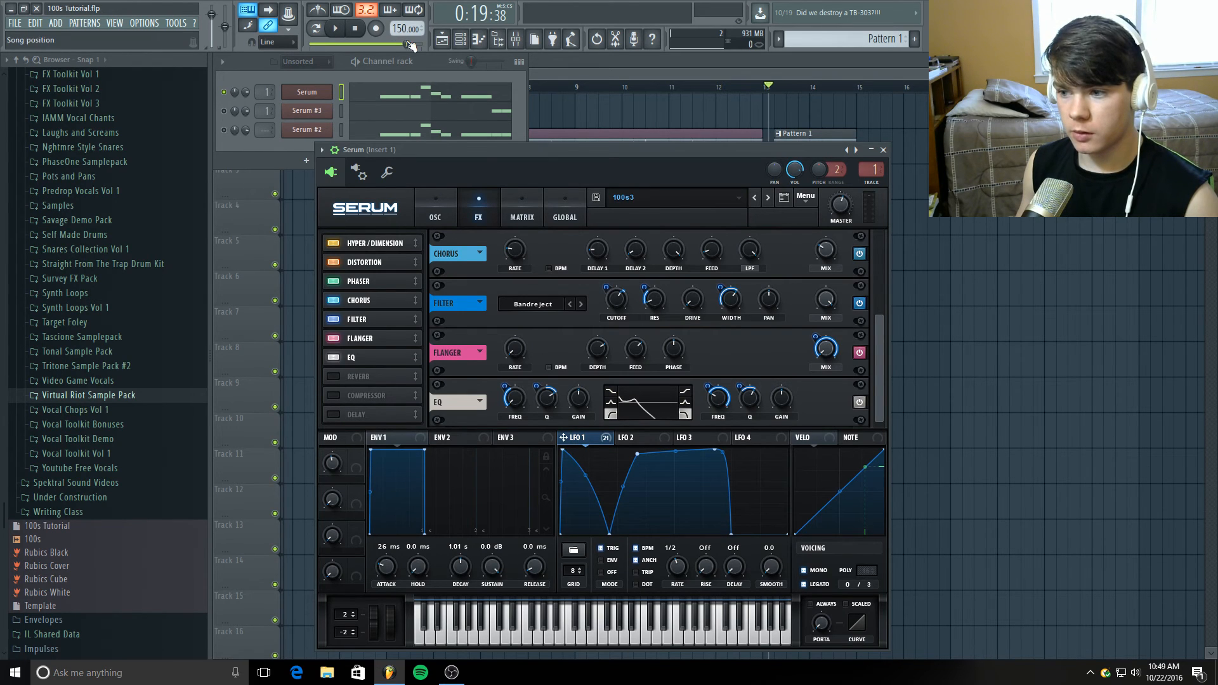
click(336, 29)
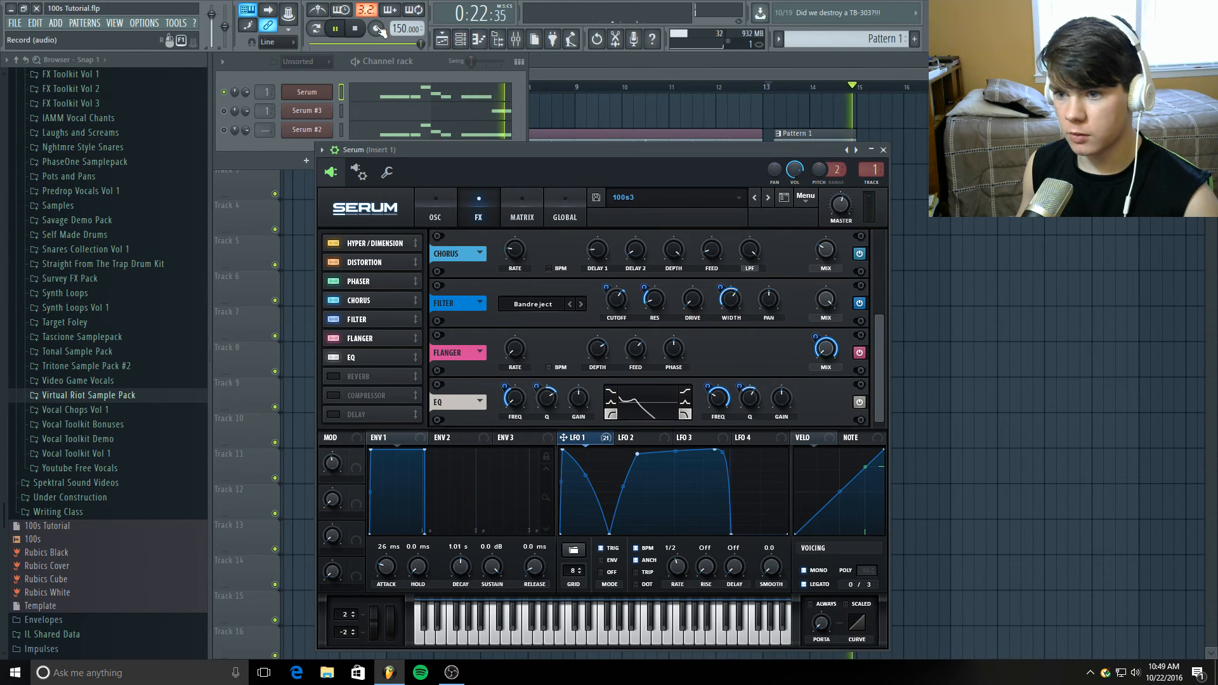
click(355, 29)
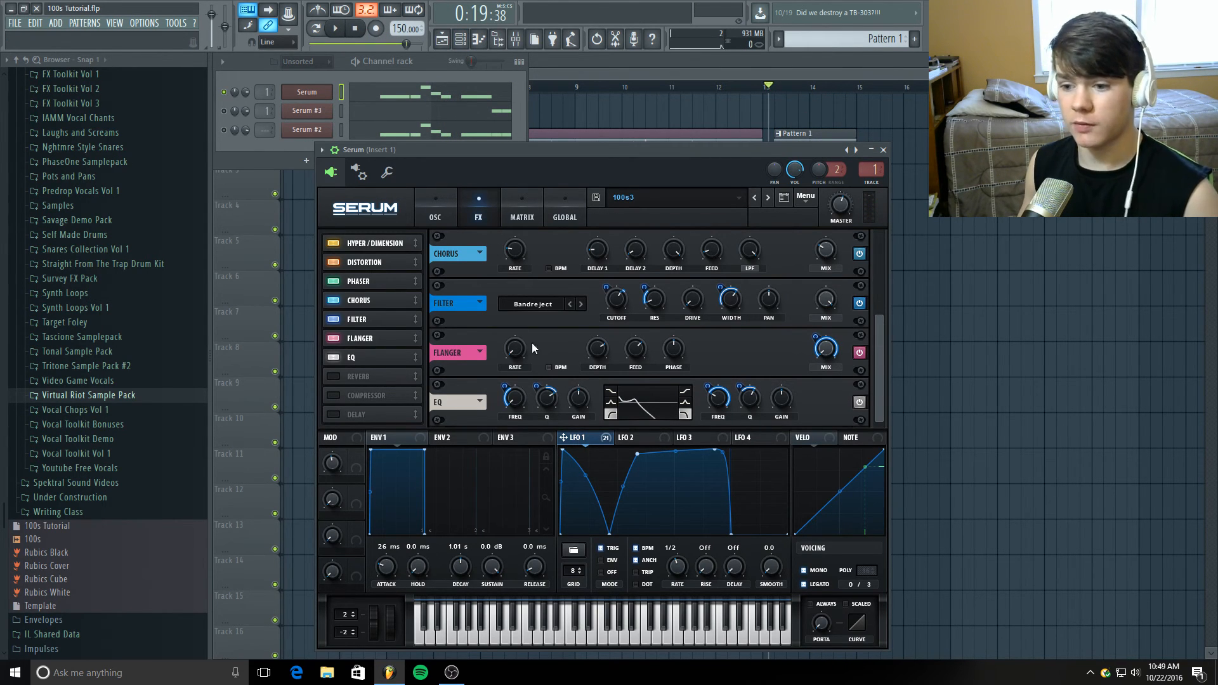
Step: Turn Reverb on and back off in the effects rack, and close the first Serum channel's plugin window
click(333, 376)
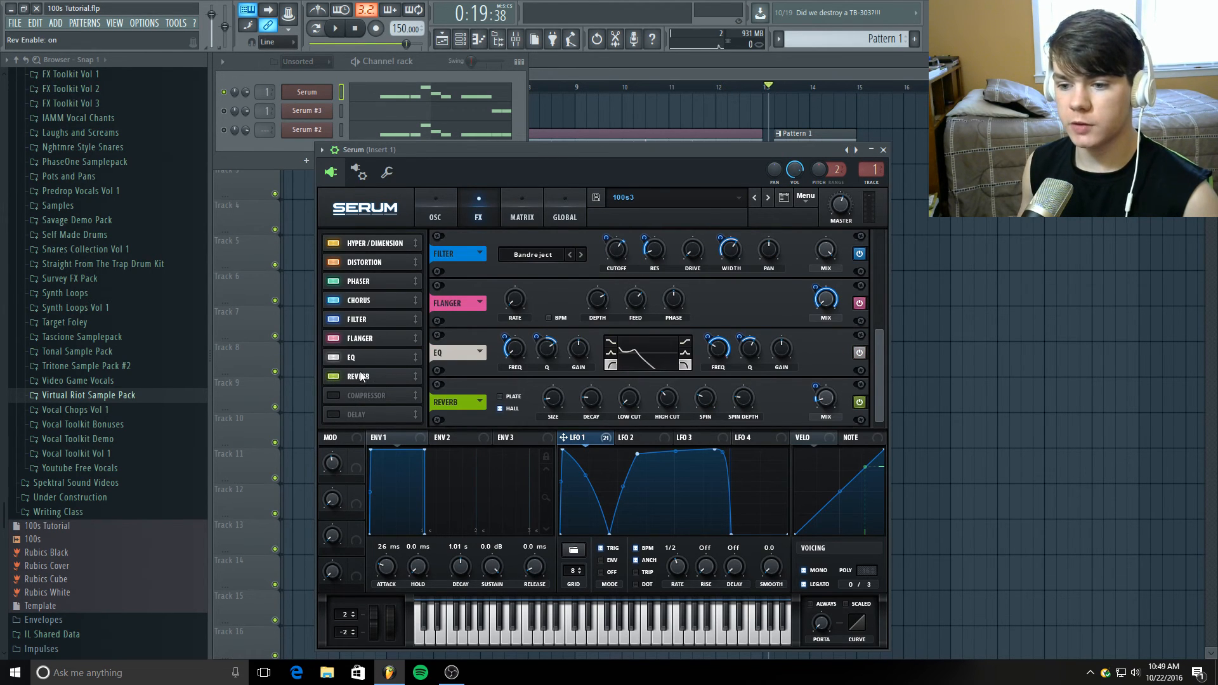
click(337, 376)
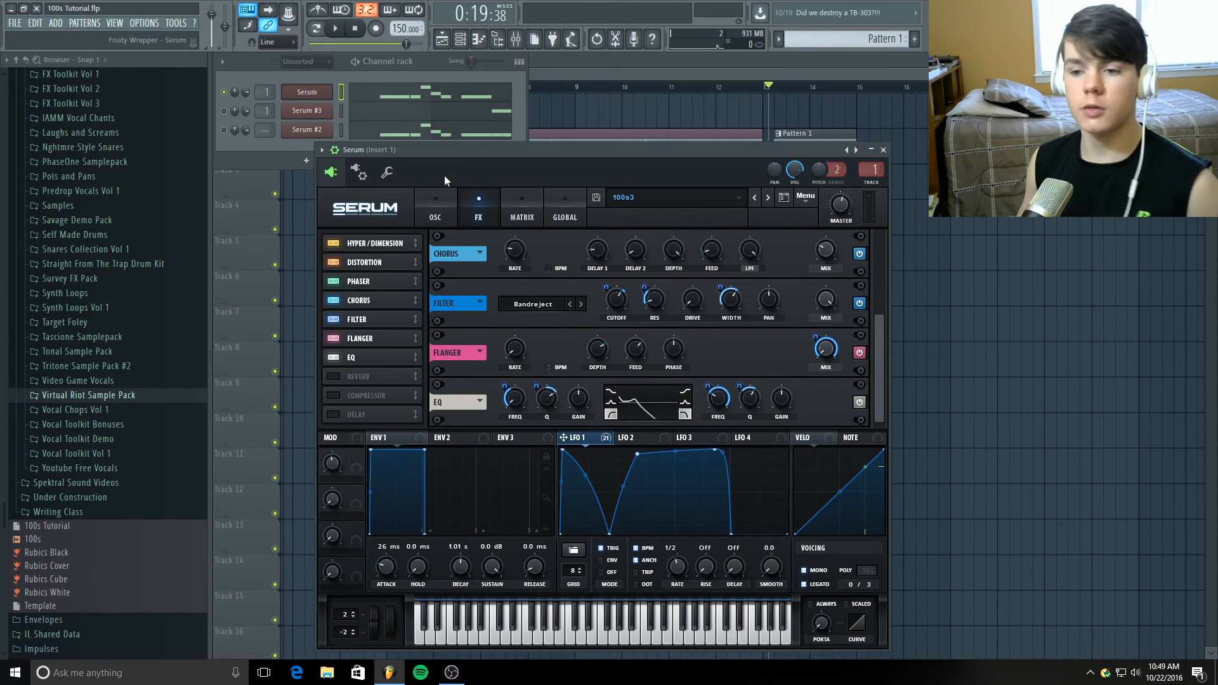
click(426, 203)
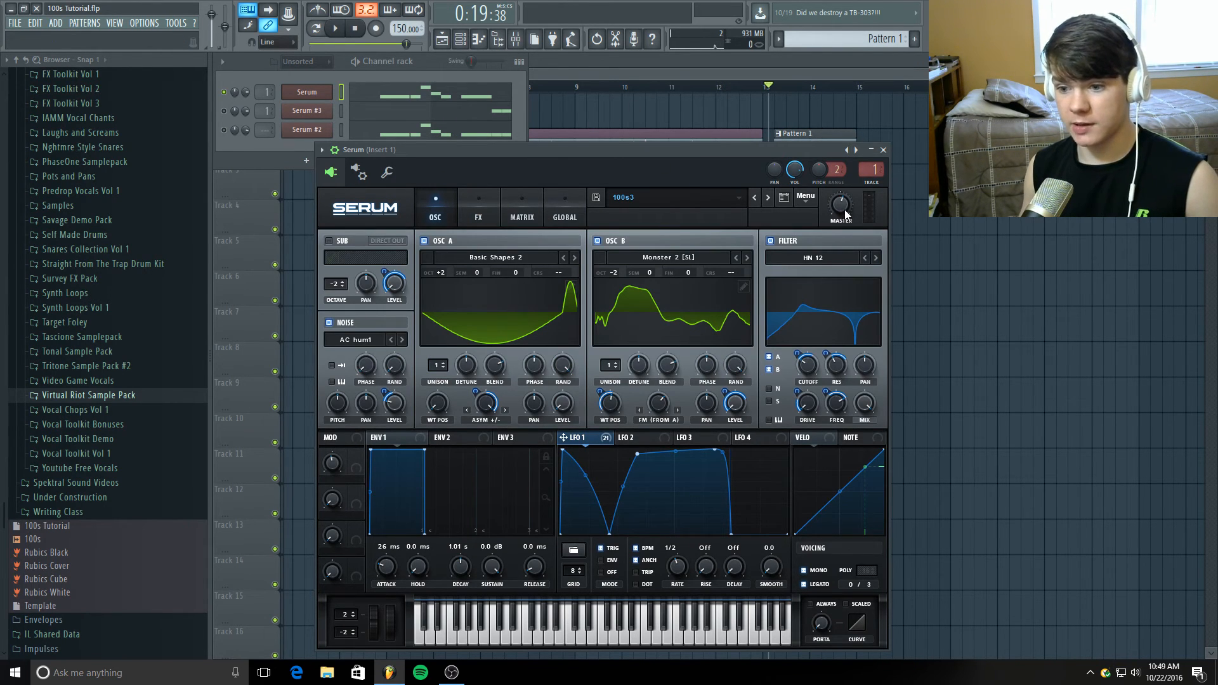
click(883, 151)
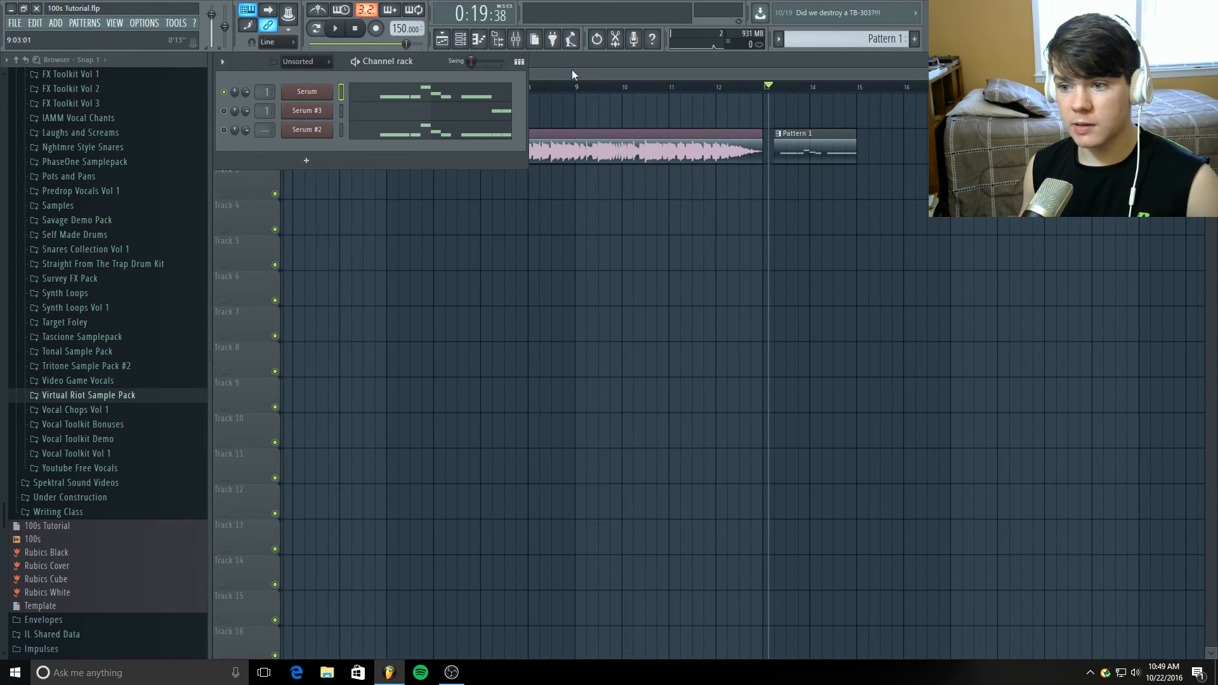
Step: Open the mixer, audition Pattern 1 with Insert 1's effects bypassed, and re-enable the track's effect slots
click(515, 39)
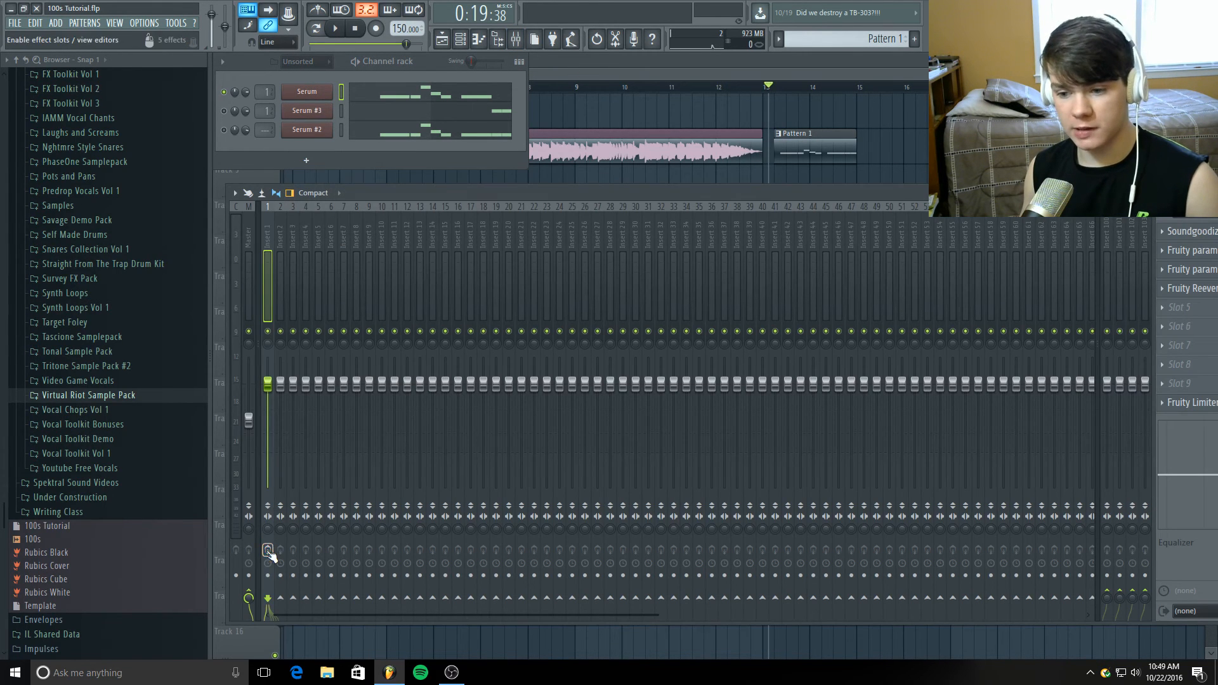
click(337, 28)
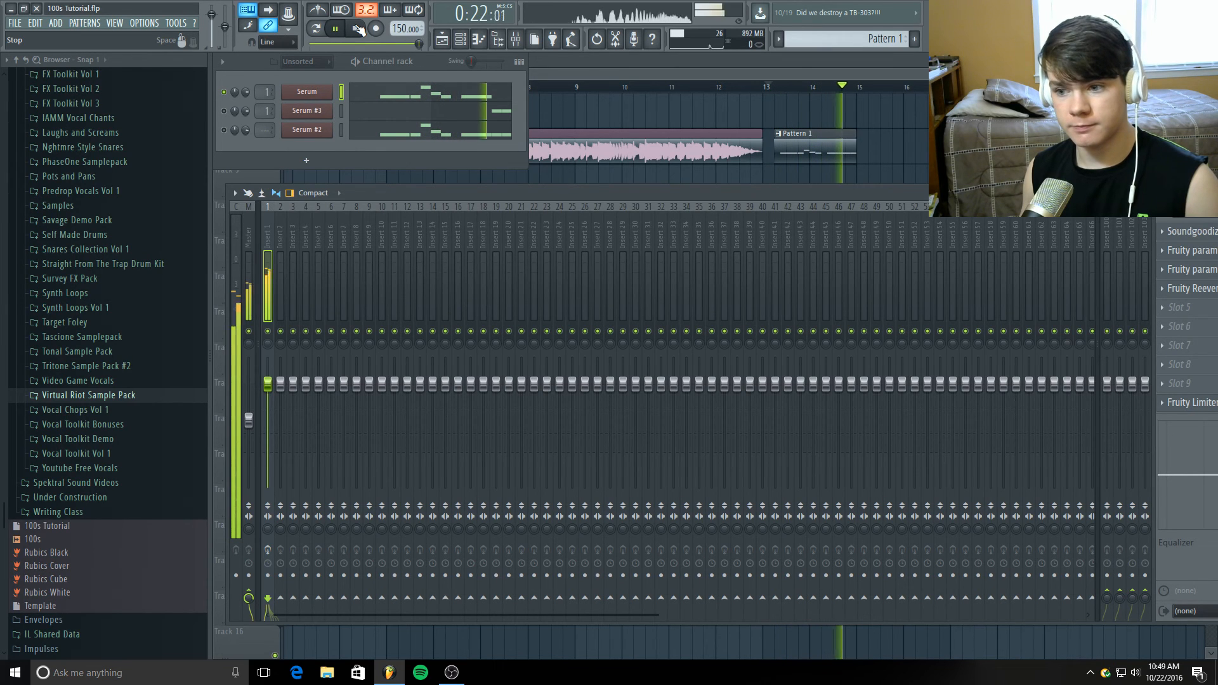
click(356, 29)
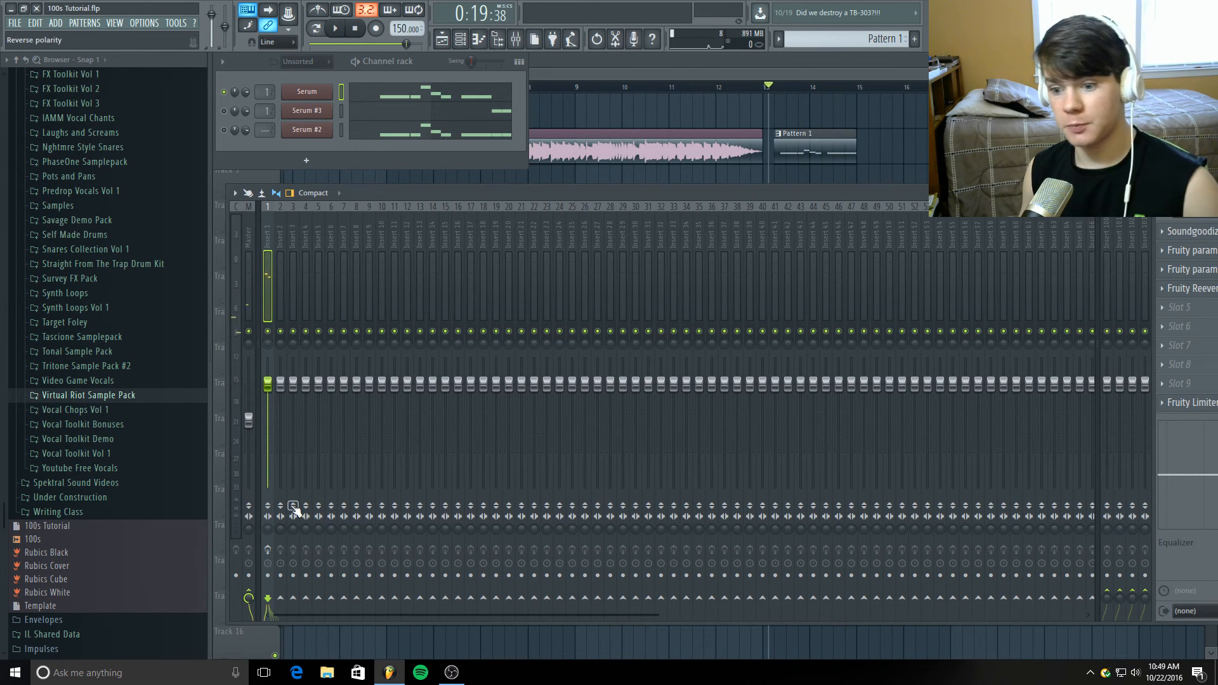
click(267, 549)
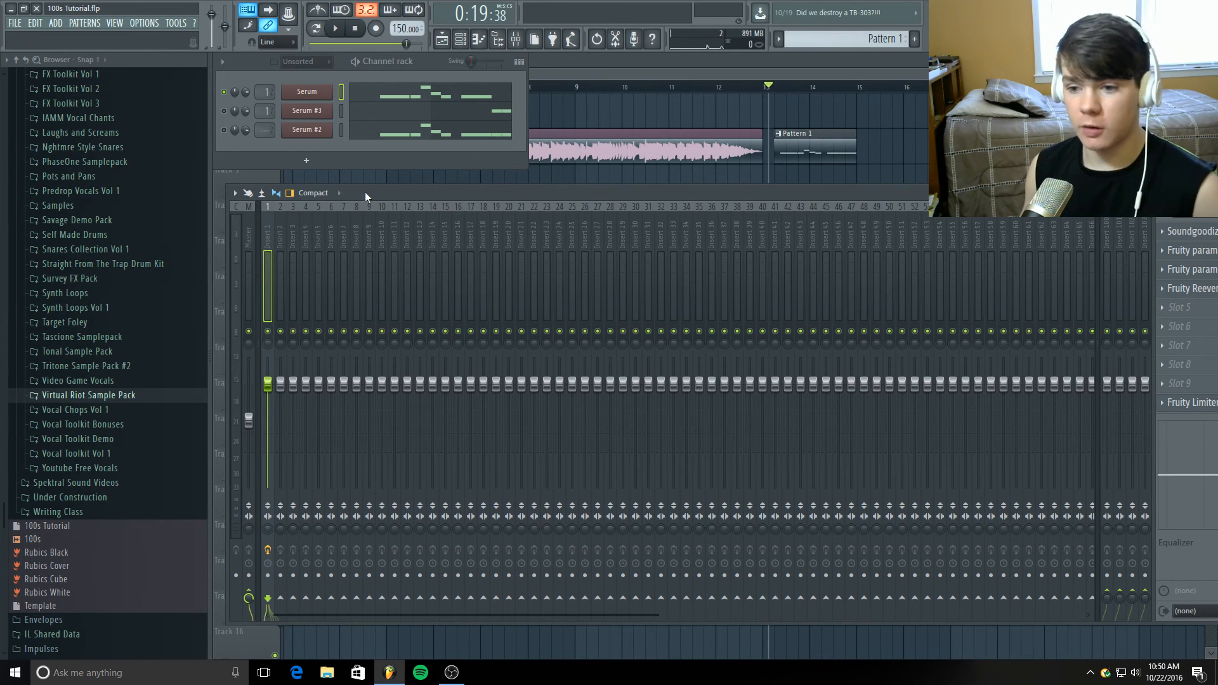
Step: Reposition the mixer so Insert 1's full effect chain is in view, and open its Soundgoodizer
drag(364, 191, 379, 215)
drag(241, 270, 427, 268)
drag(577, 213, 376, 240)
click(1035, 286)
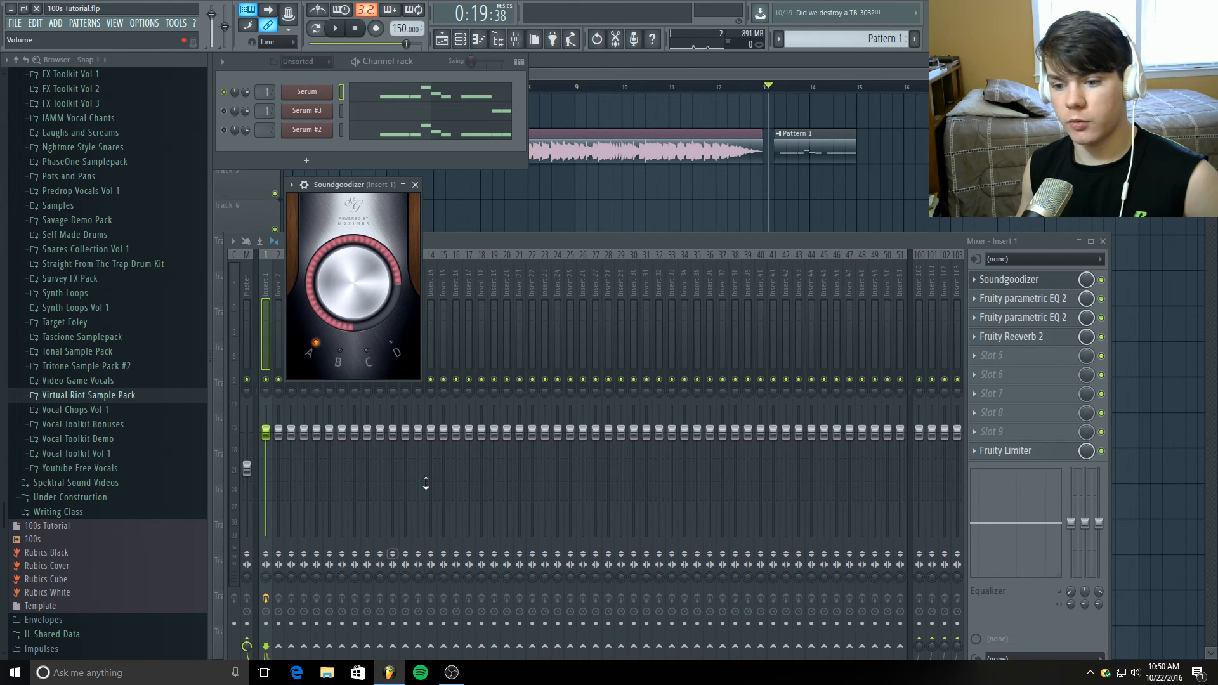
Step: Disable Soundgoodizer, both Fruity parametric EQ 2s, Fruity Reeverb 2 and Fruity Limiter on Insert 1, and reposition the Soundgoodizer window
click(1101, 279)
click(1101, 298)
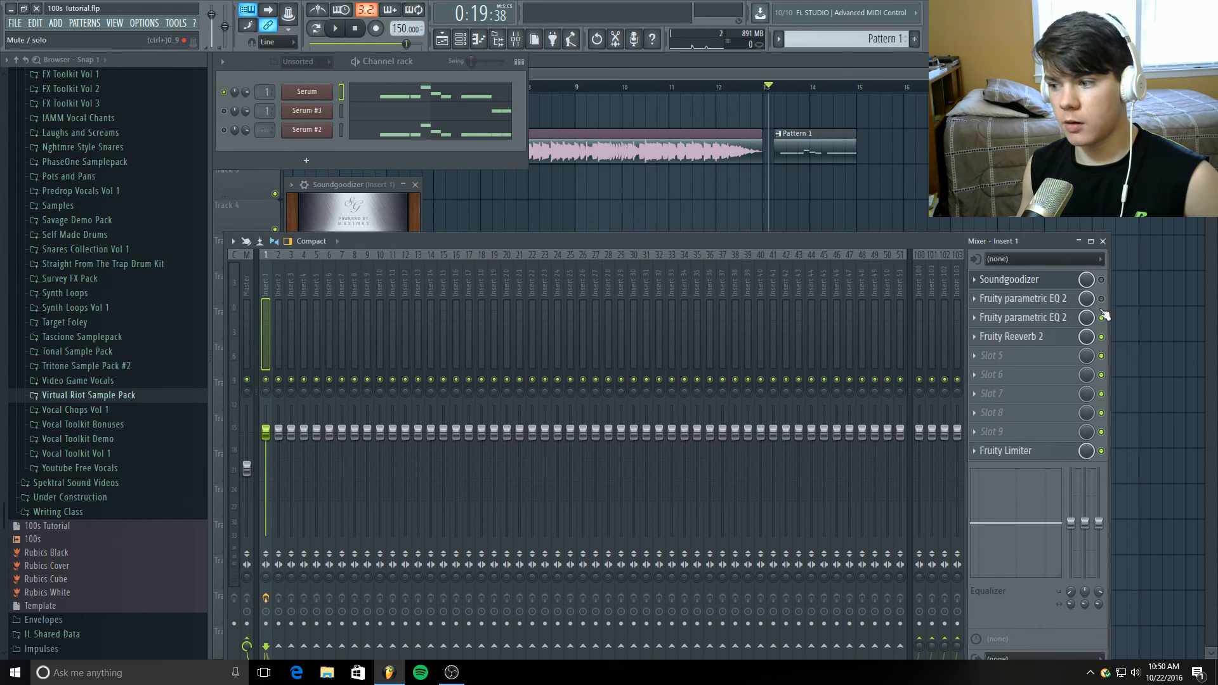
click(1101, 450)
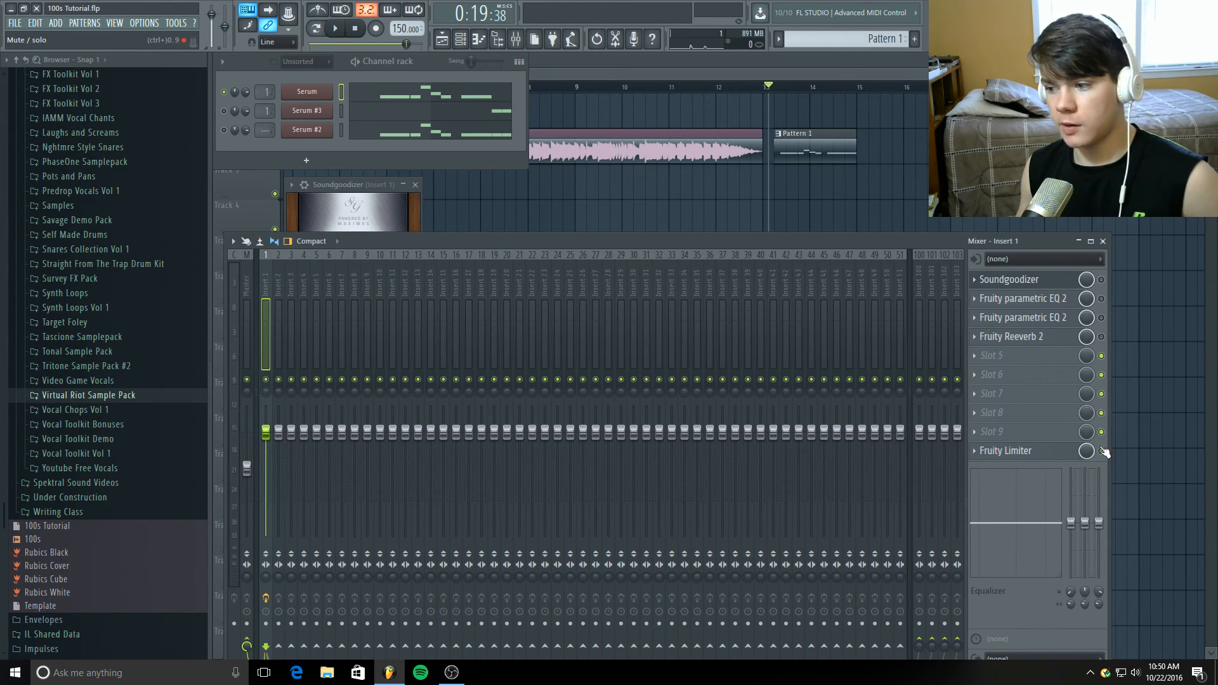
drag(384, 185, 465, 175)
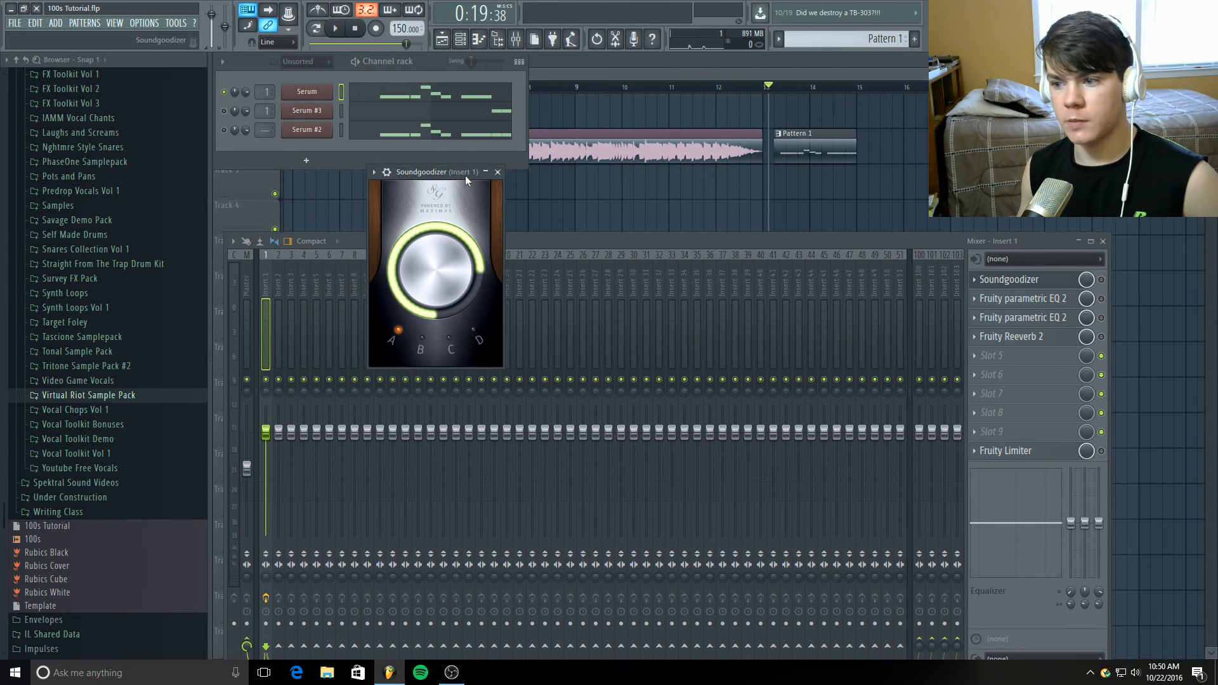
Step: Enable Soundgoodizer on Insert 1, audition Pattern 1 through it, and close its window
click(1101, 279)
click(334, 29)
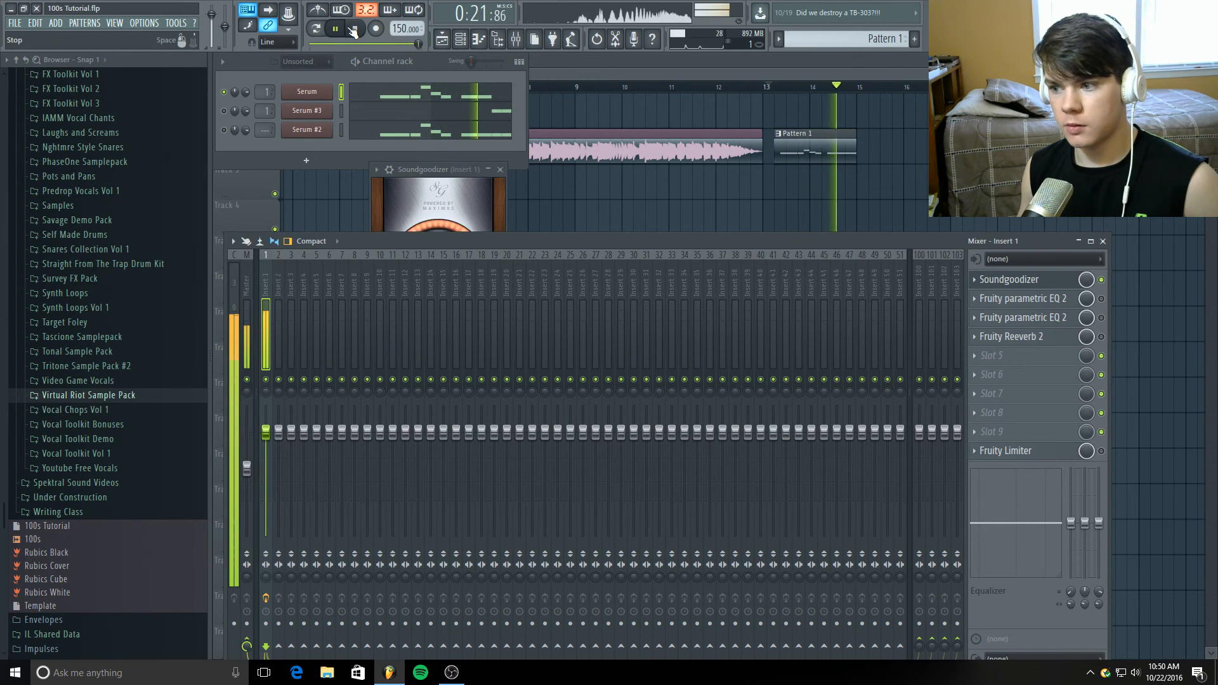
click(354, 30)
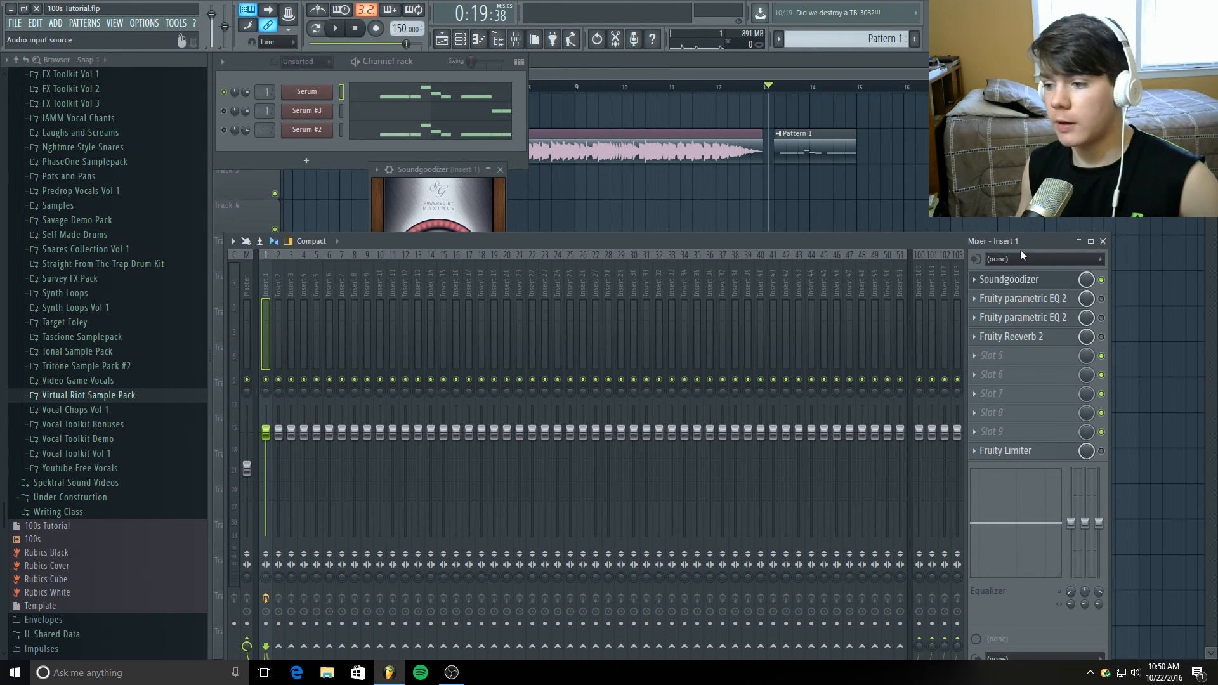
click(1013, 280)
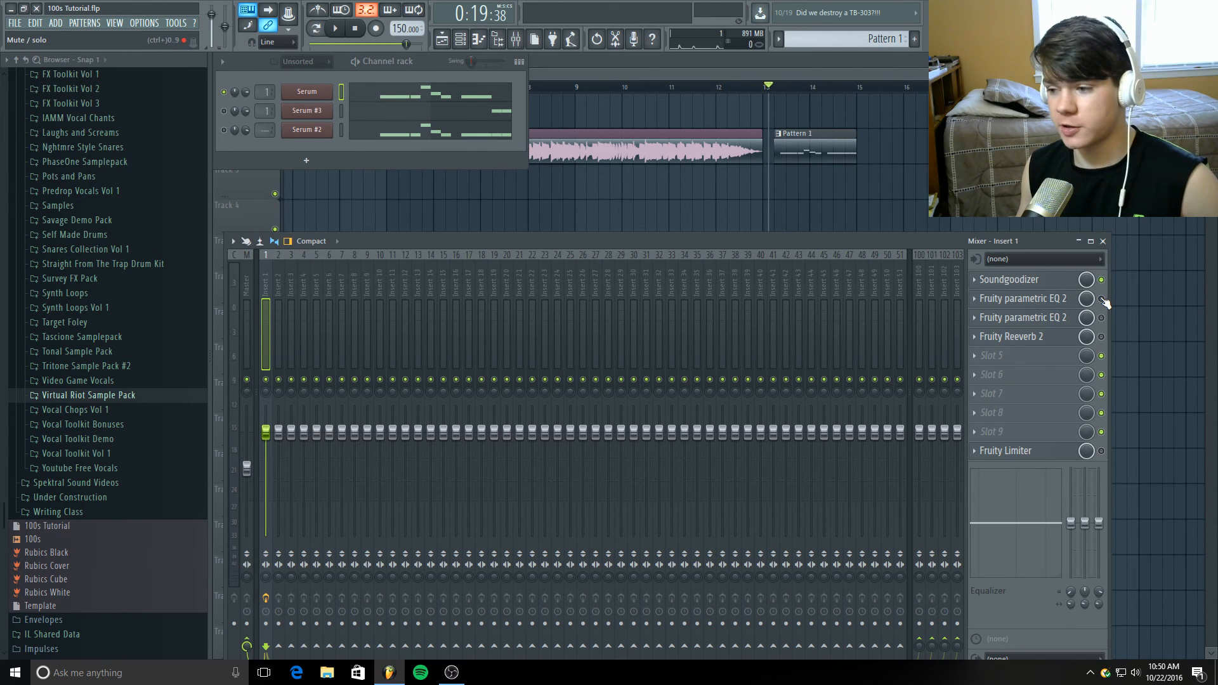
Step: Open Insert 1's first Fruity parametric EQ 2, move its window above the mixer, and audition Pattern 1 with this EQ bypassed
click(1021, 298)
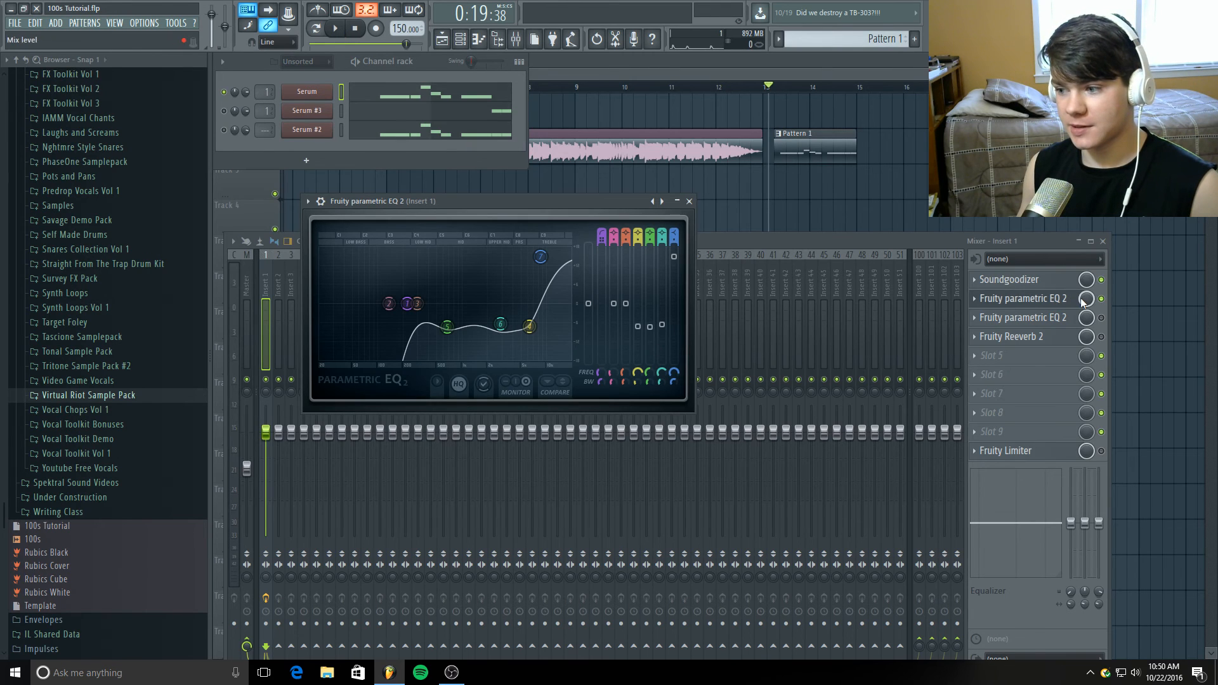
drag(629, 203, 633, 157)
click(1101, 298)
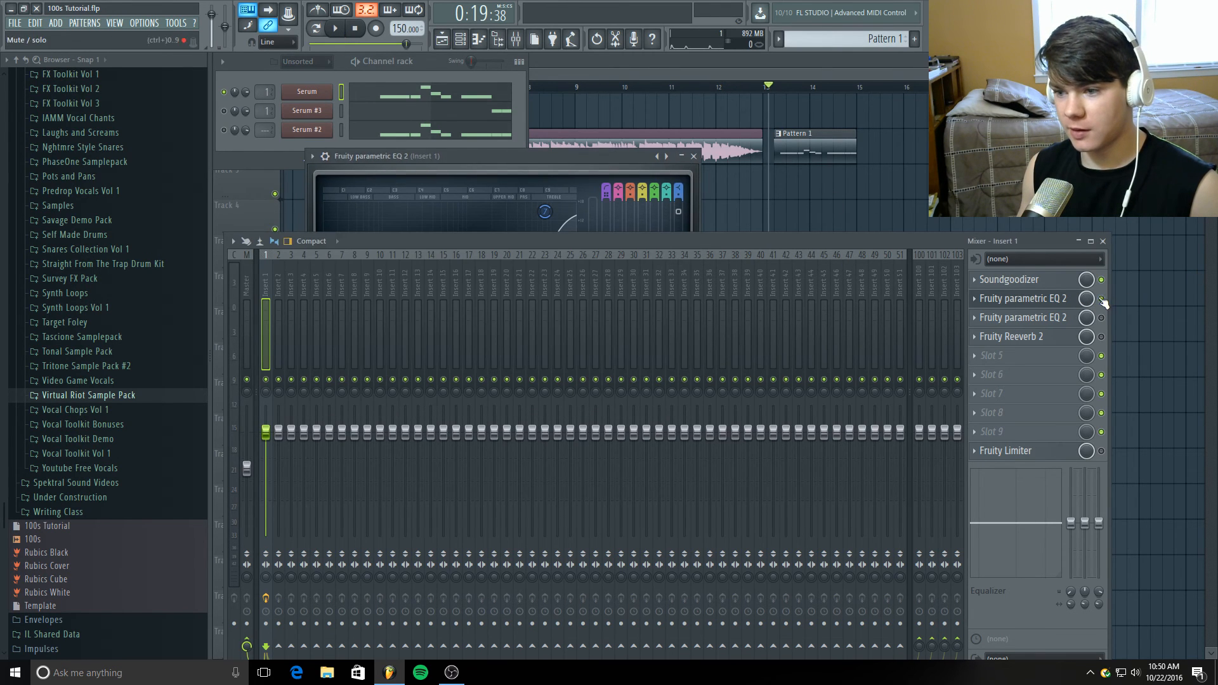
key(space)
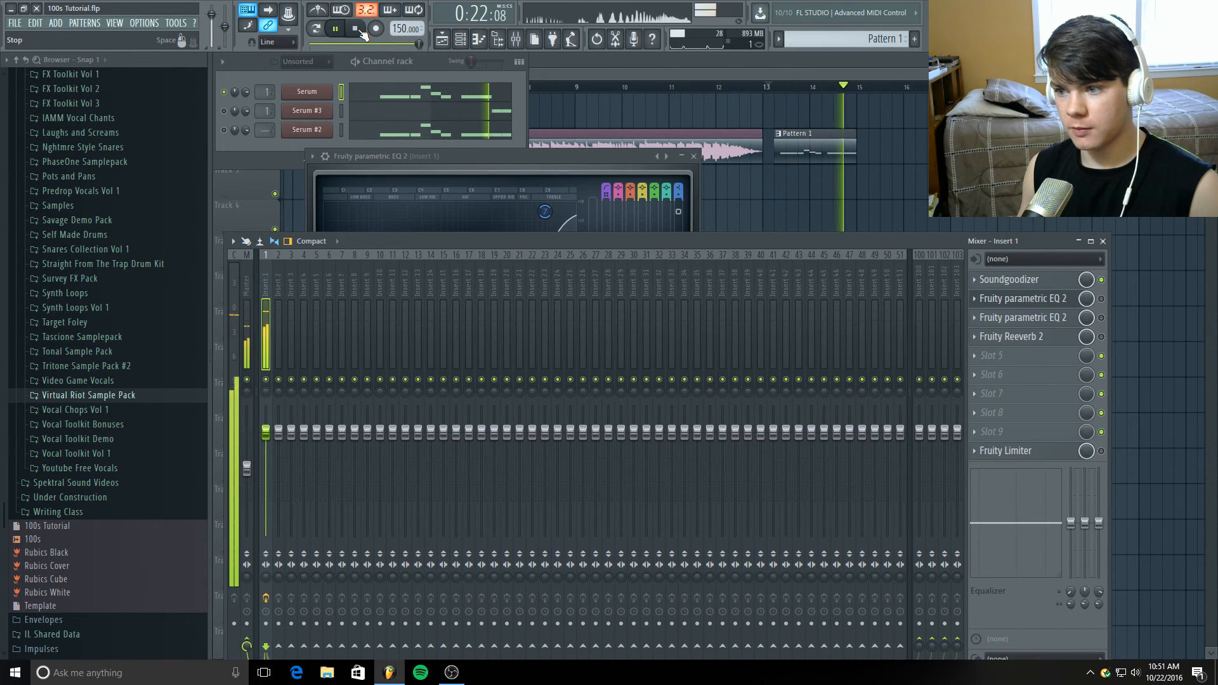
click(356, 30)
Step: Enable the first Fruity parametric EQ 2 and audition Pattern 1 with its spectrum display in front of the mixer
click(627, 158)
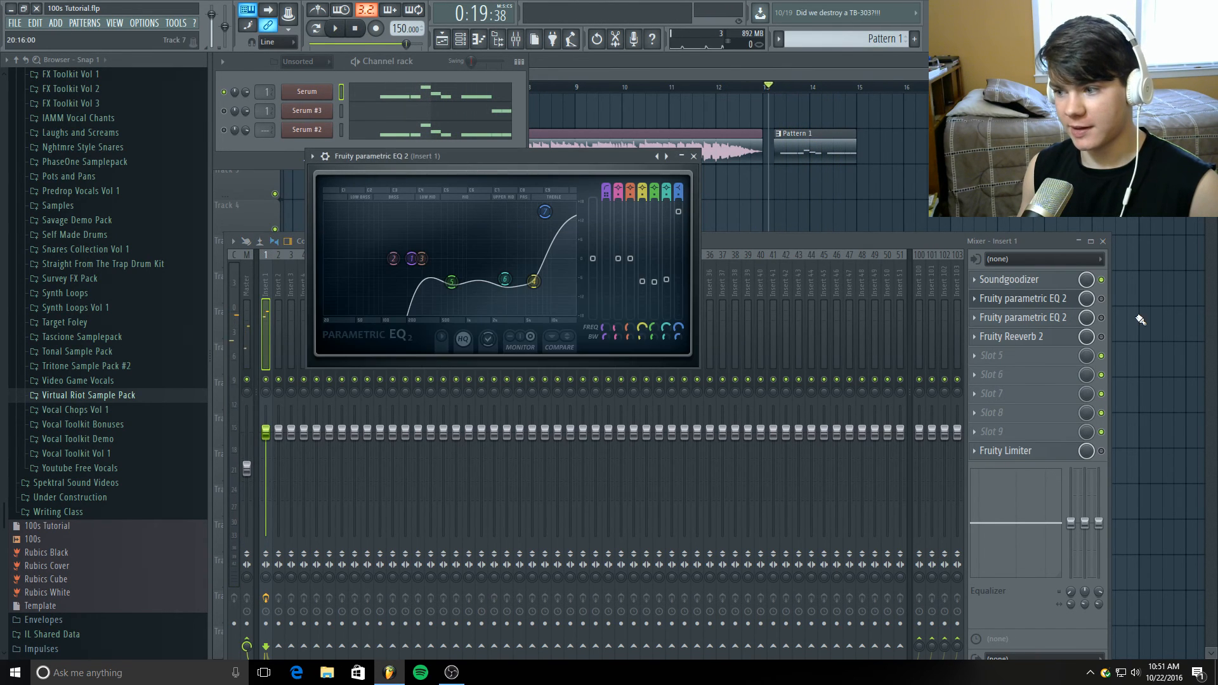
click(1103, 299)
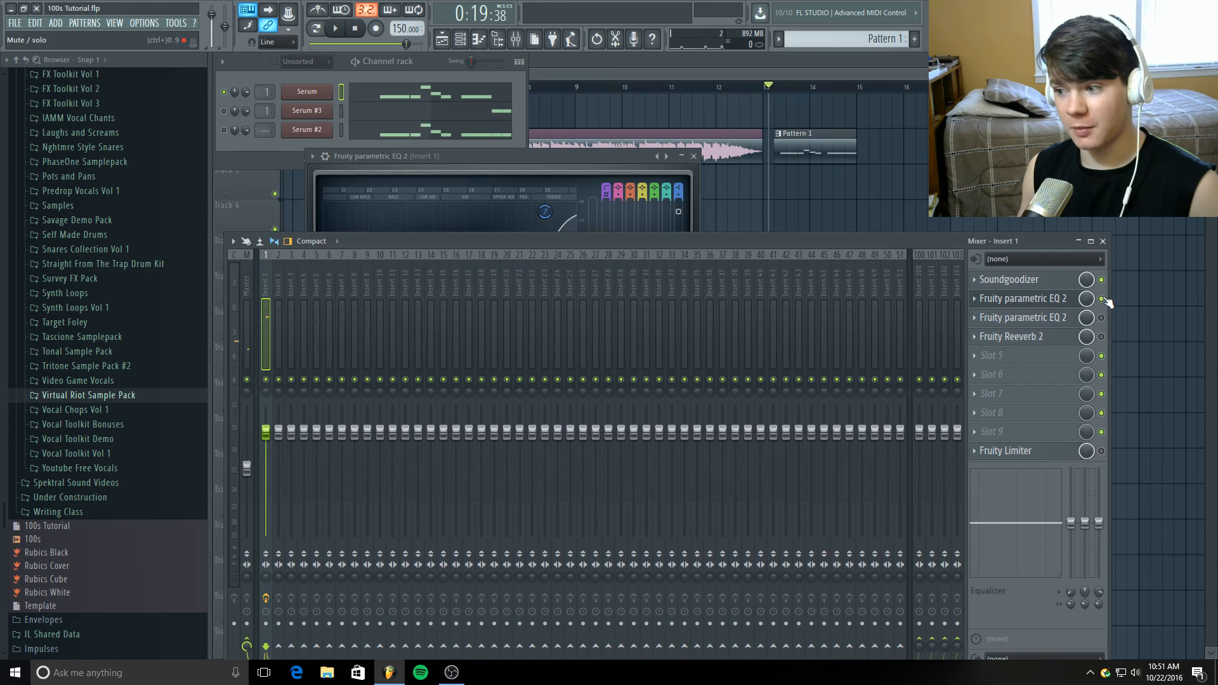
click(476, 154)
key(space)
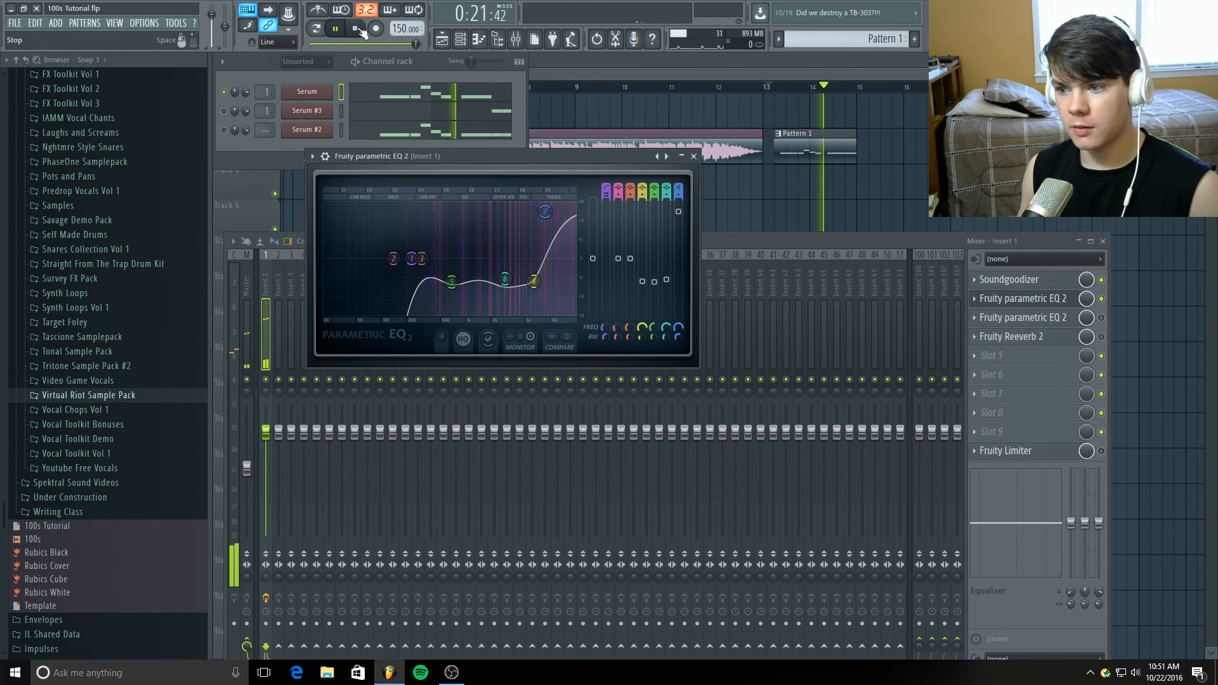
click(359, 30)
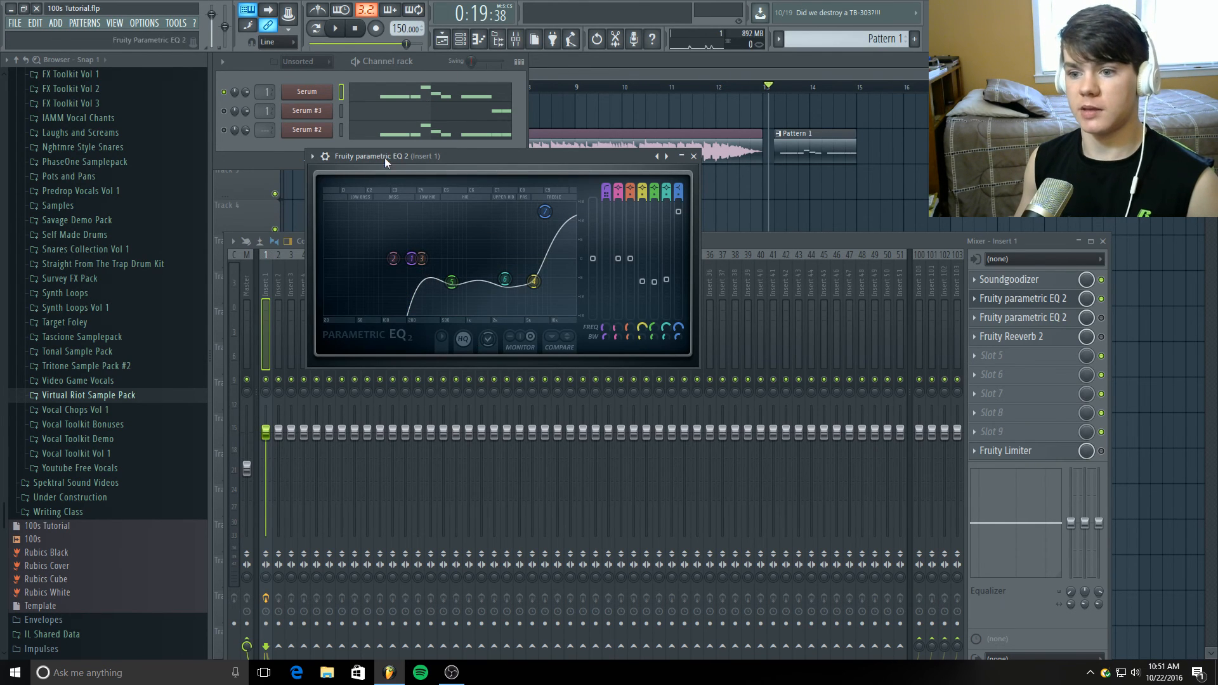
Step: Unmute Serum #2 to audition it together with Serum, mute it again, and close the first EQ's window
click(224, 131)
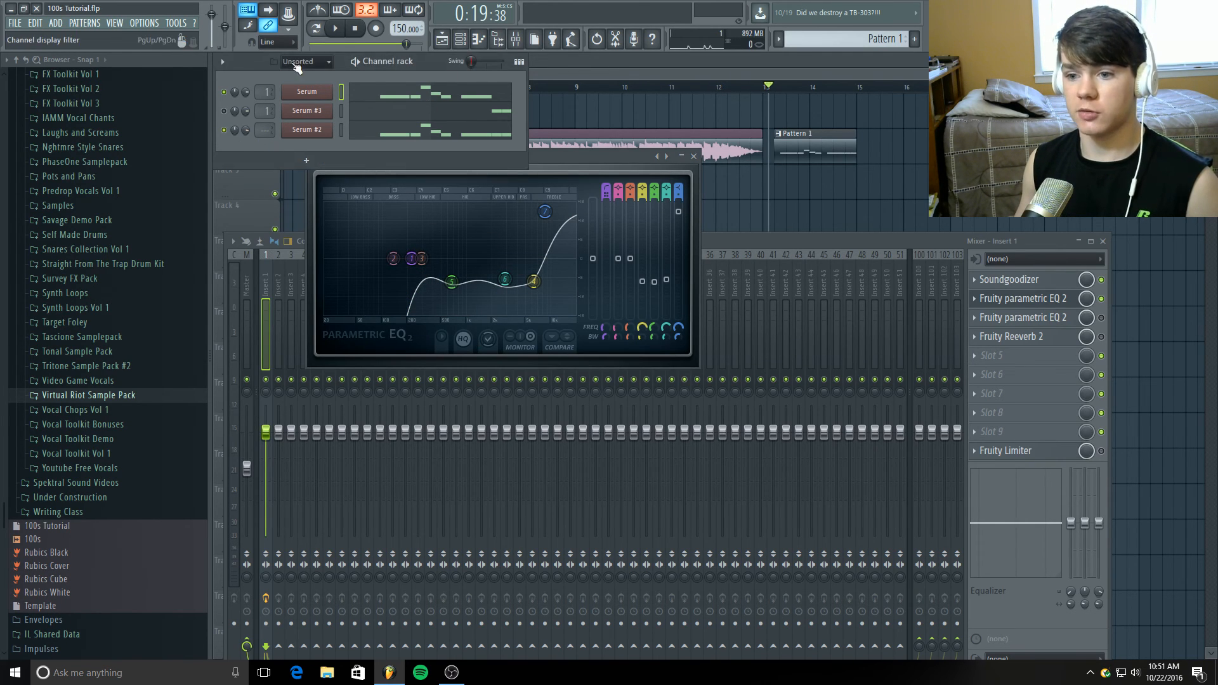
click(335, 27)
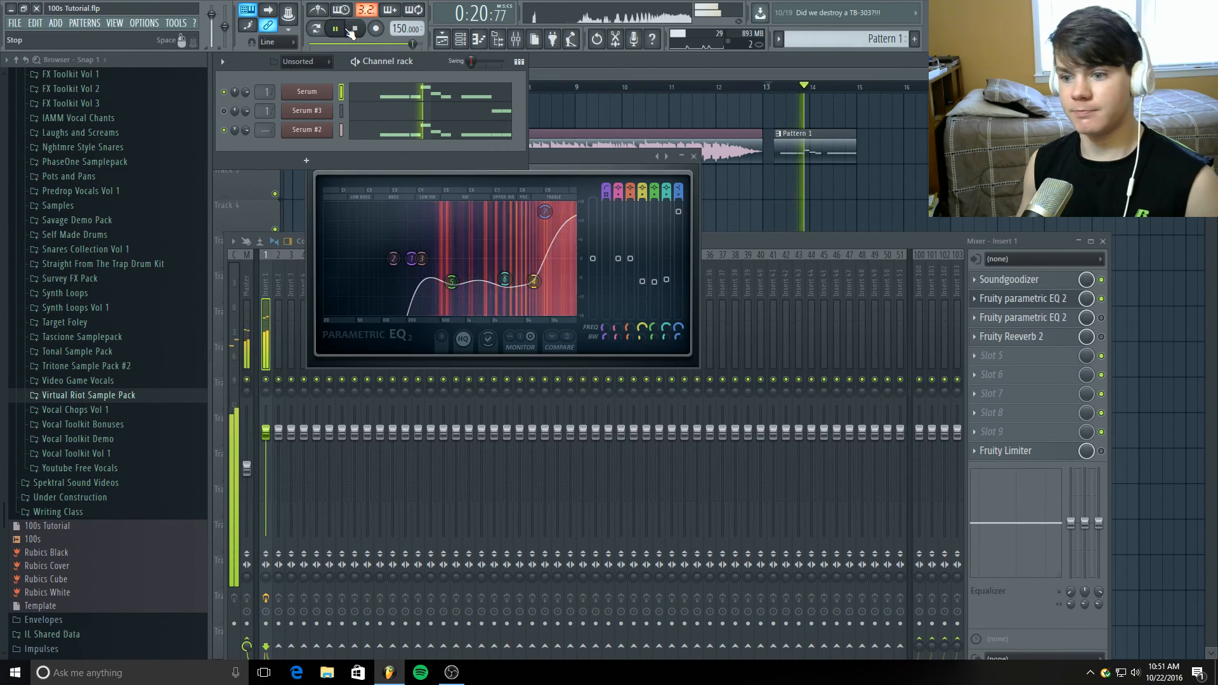
click(355, 32)
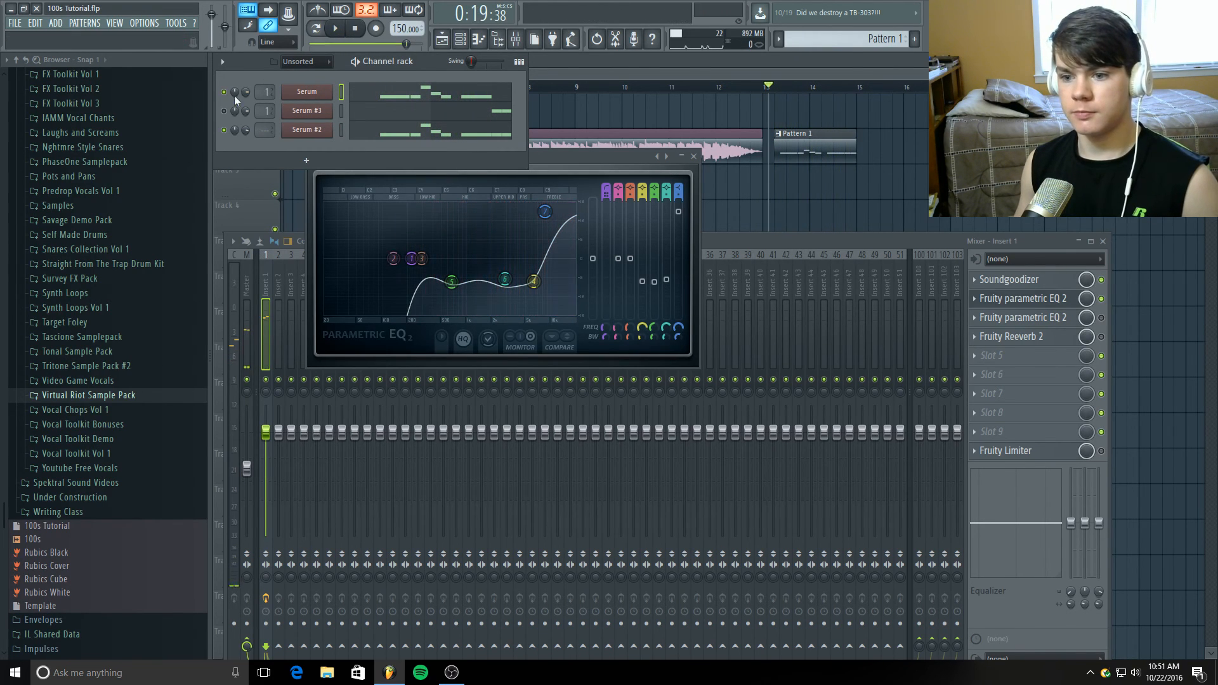
click(693, 156)
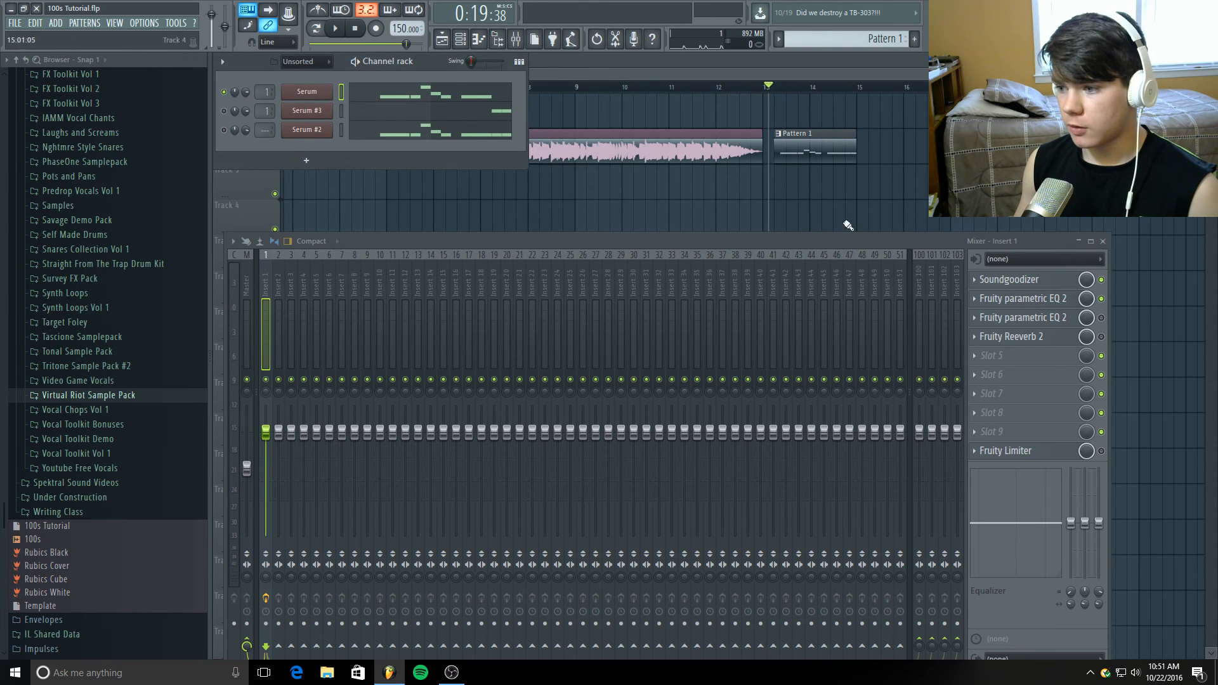
Step: Enable the second Fruity parametric EQ 2 on Insert 1 and open its window
click(1055, 318)
click(1101, 317)
click(1034, 319)
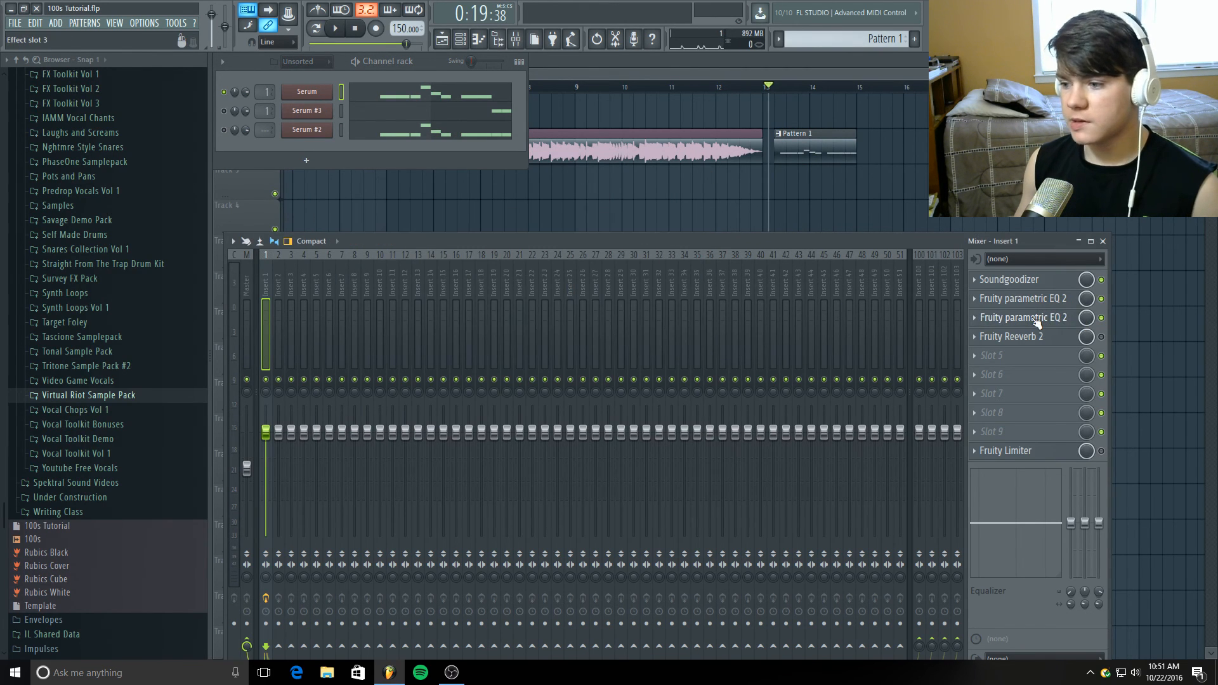
click(1037, 319)
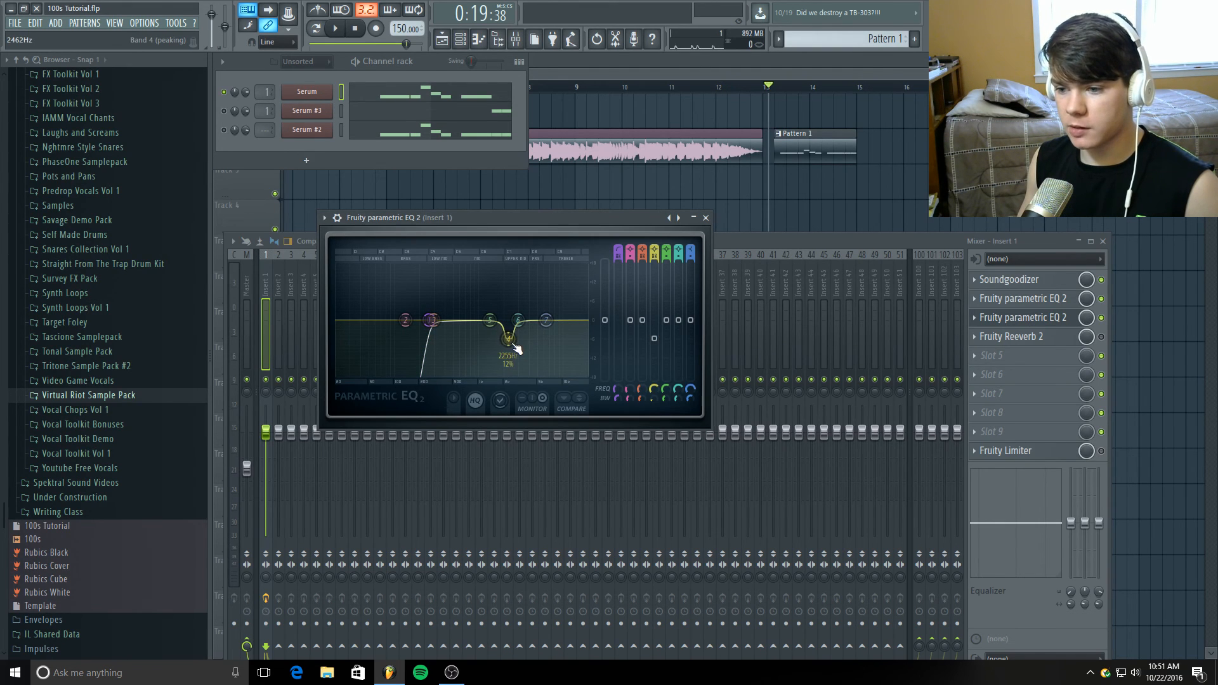
Step: Flatten band 4 of the second EQ at 2255 Hz to 0 dB, and lower it in stages to -6.3 dB
drag(654, 338, 654, 320)
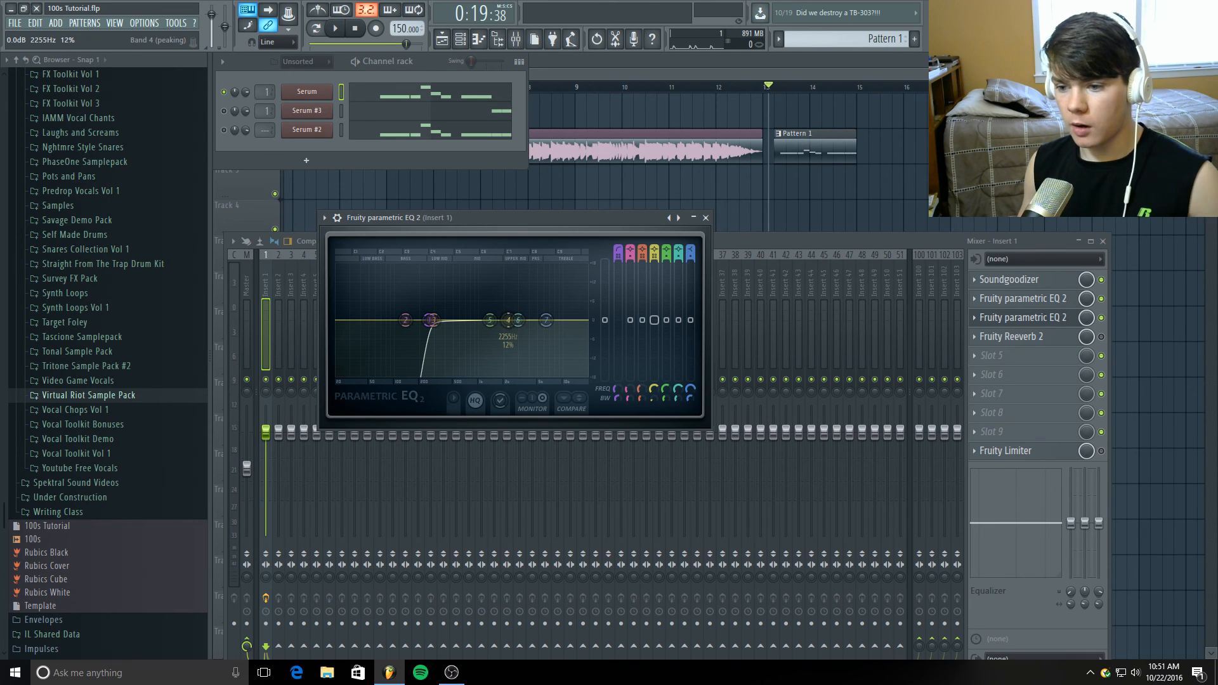
drag(653, 319, 654, 322)
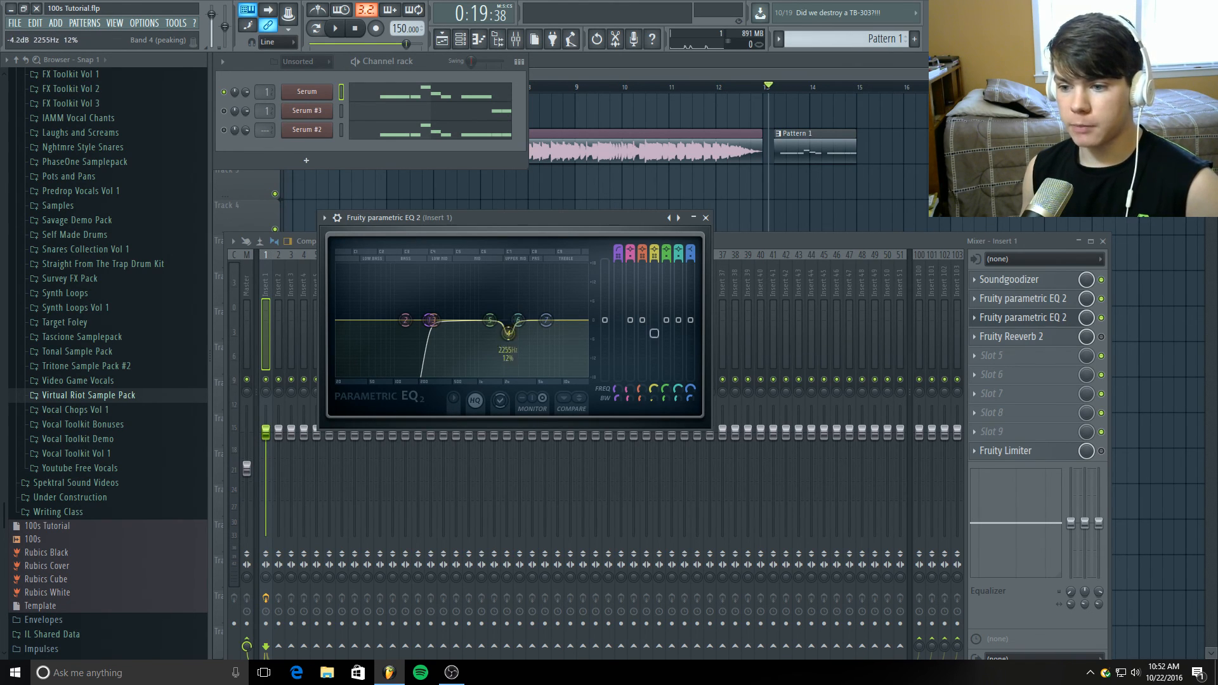
drag(654, 333, 654, 341)
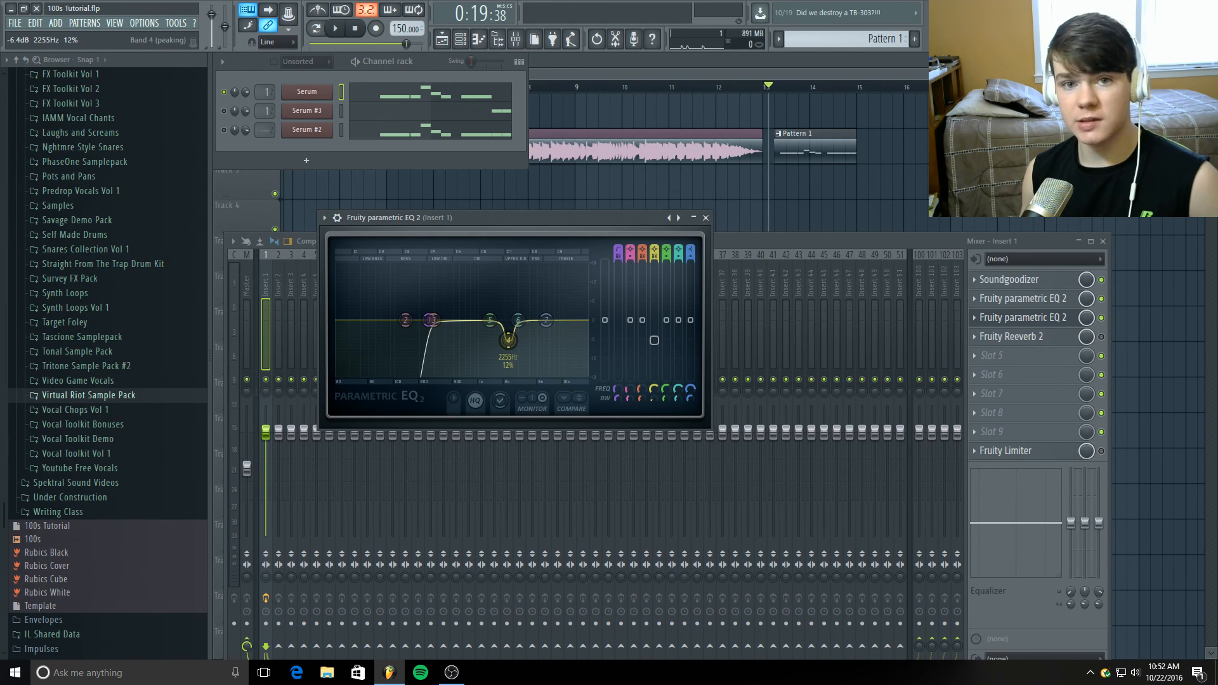
drag(653, 340, 653, 339)
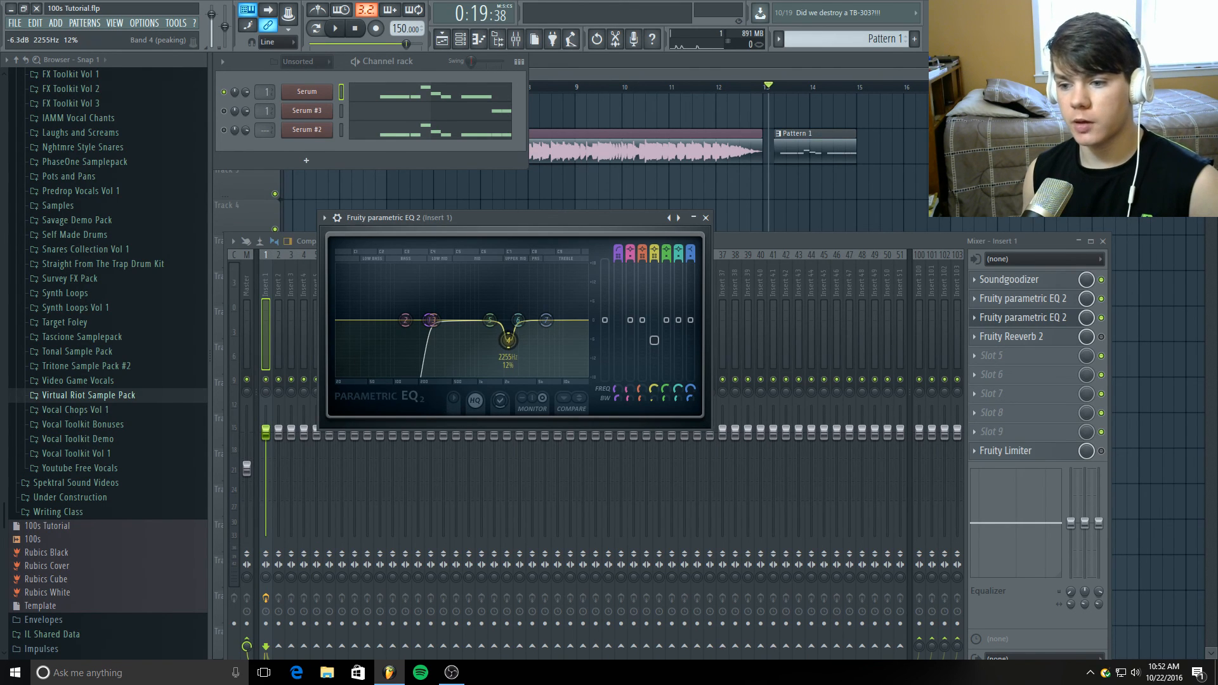
Step: Compare Pattern 1 with the second Fruity parametric EQ 2 bypassed and re-enabled
click(1101, 318)
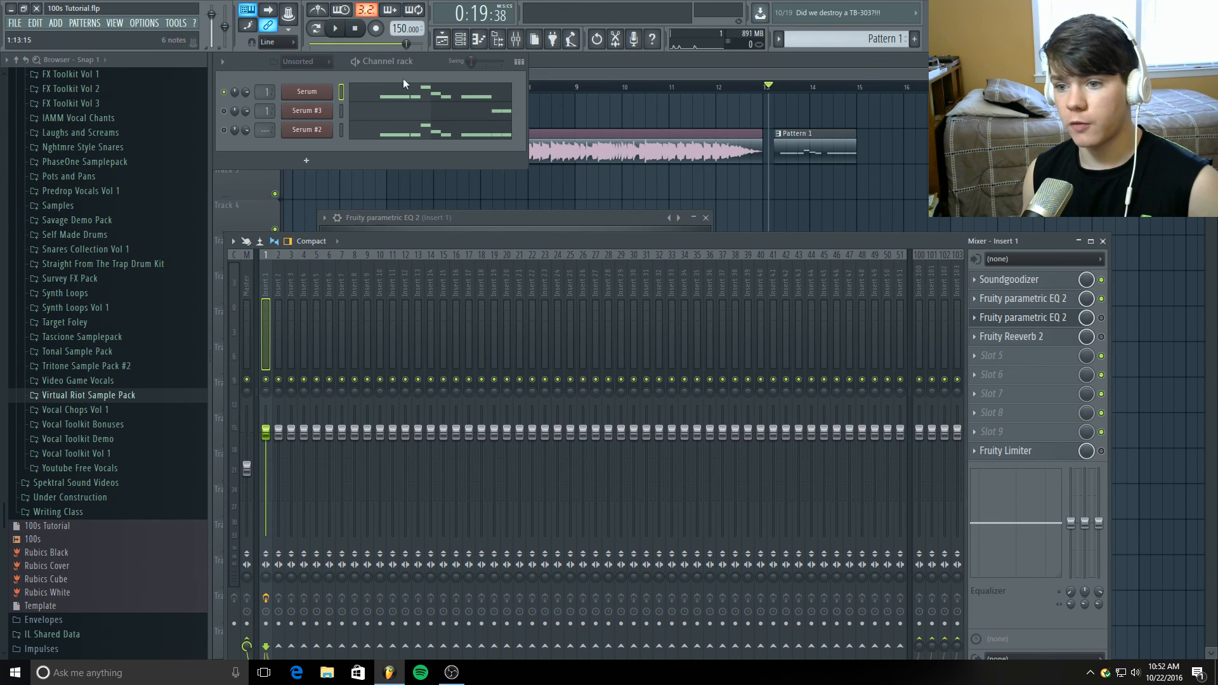
click(335, 28)
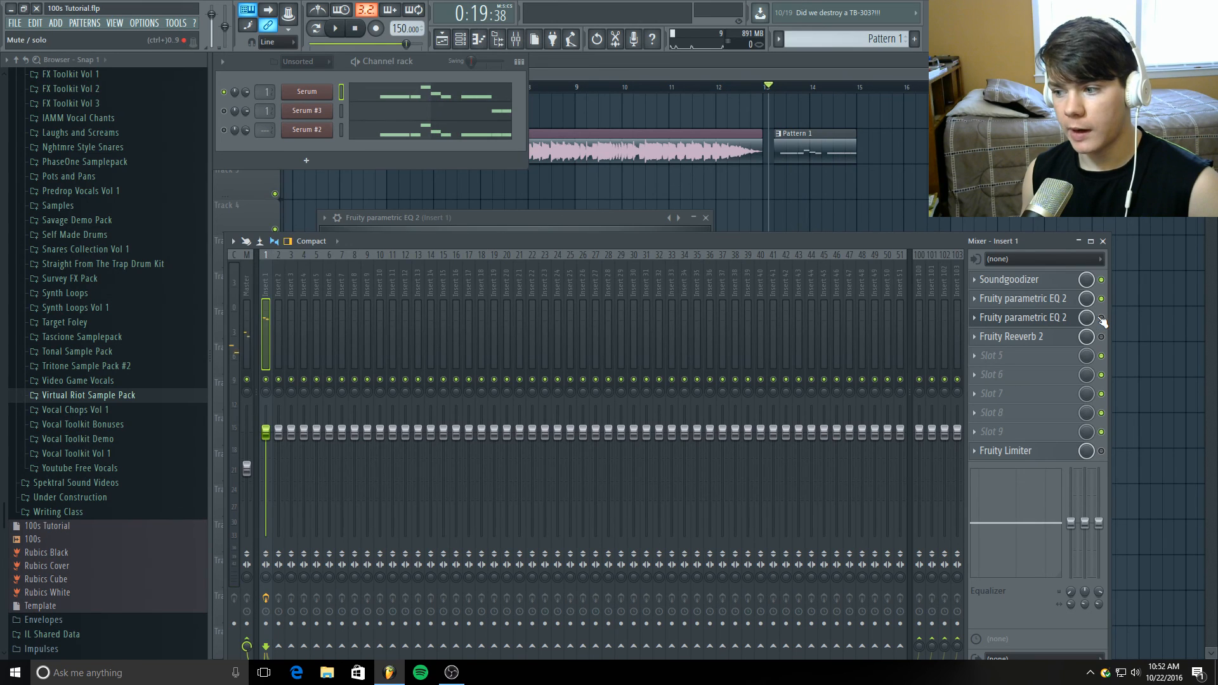
click(1100, 318)
click(335, 29)
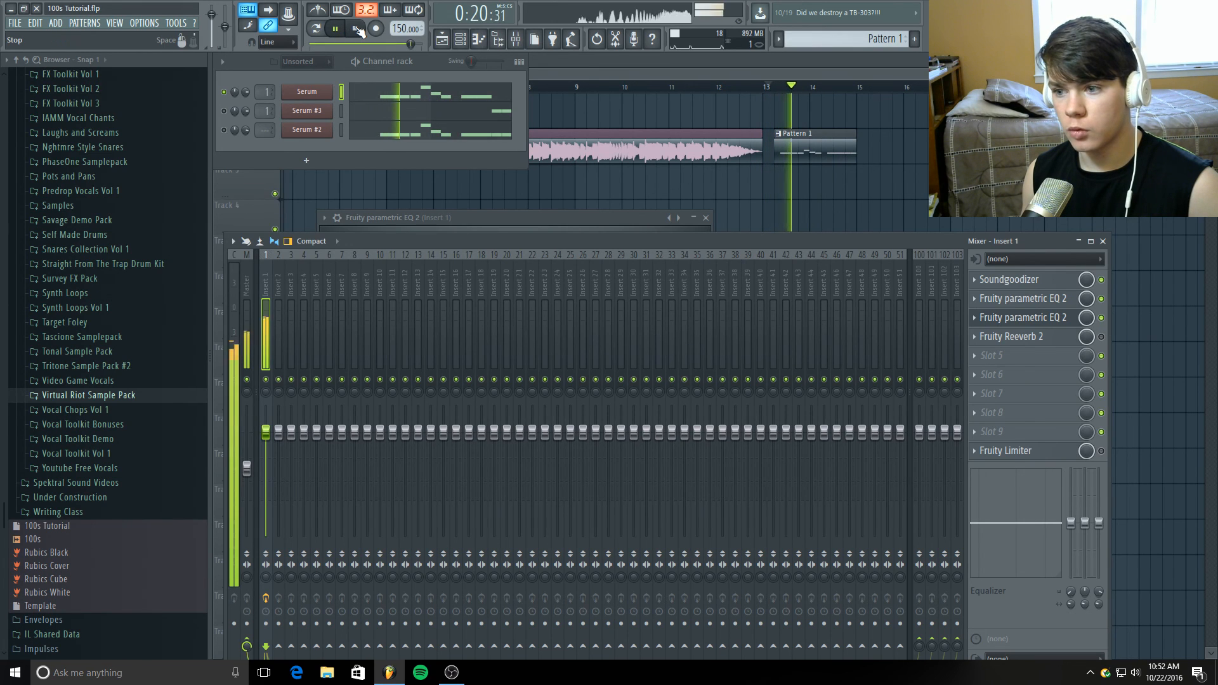
Step: Deepen the band 4 cut slightly in the second EQ during playback, stop the pattern, and close the EQ window
click(478, 216)
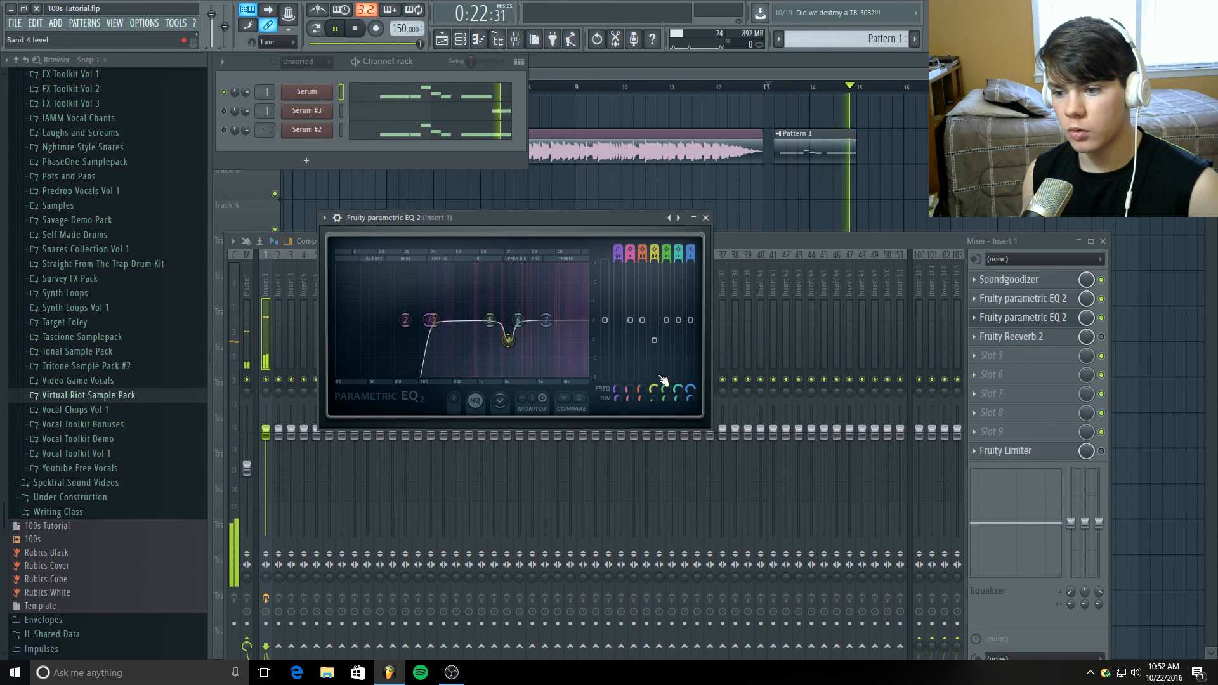
drag(655, 341, 655, 345)
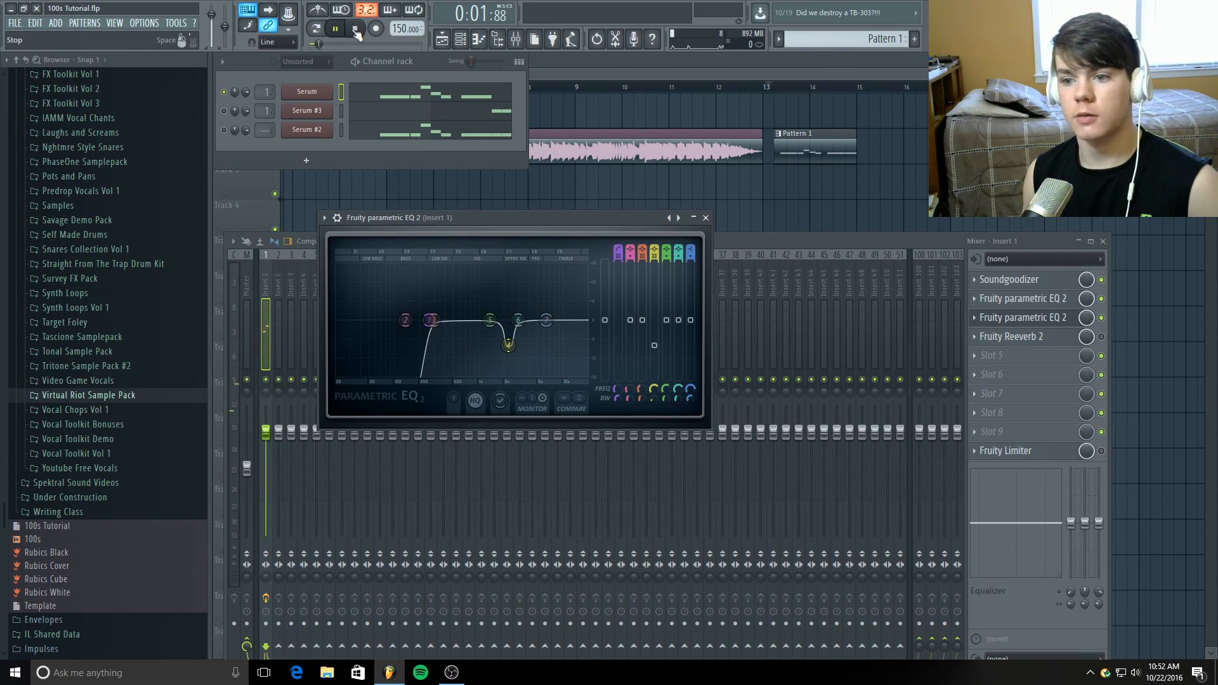
click(356, 30)
click(705, 218)
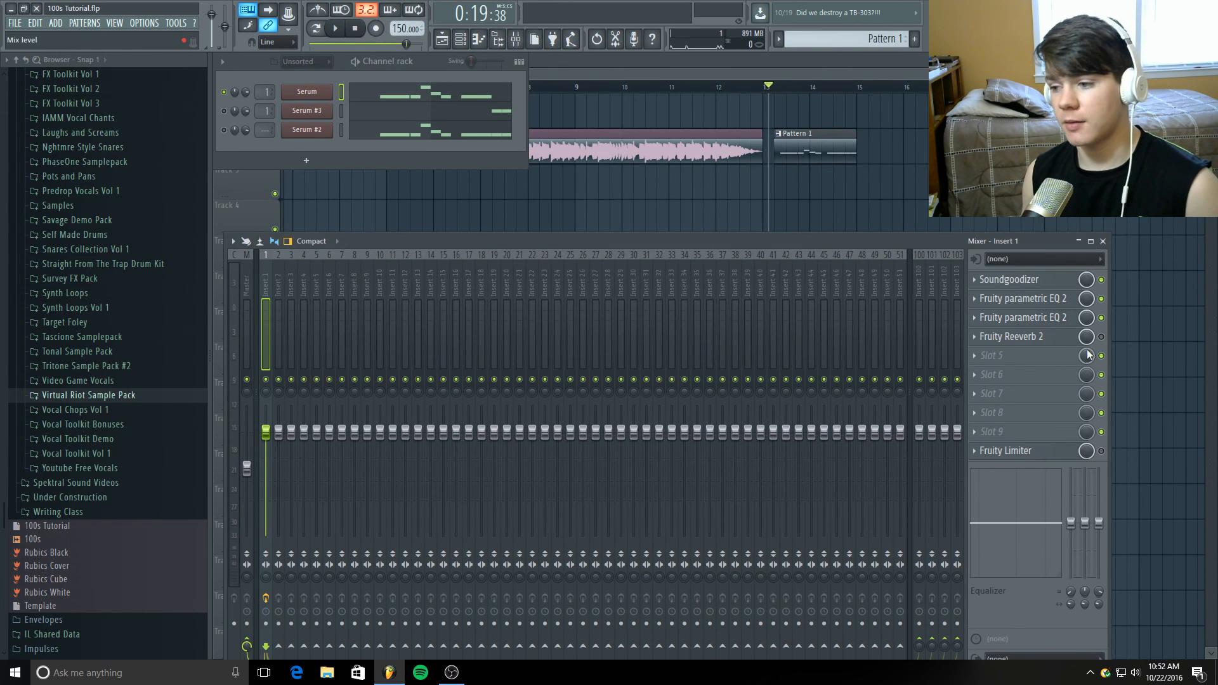
Step: Open and enable Fruity Reeverb 2 on Insert 1, audition Pattern 1 through it, and close its window
click(1062, 337)
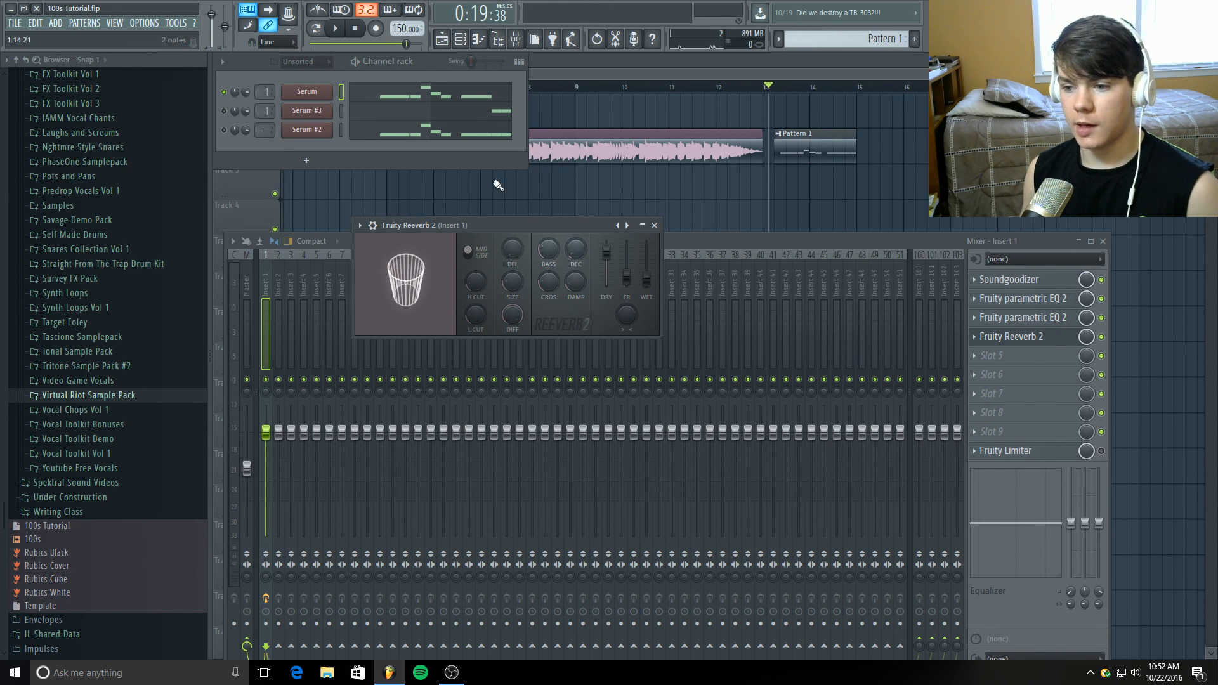
click(338, 29)
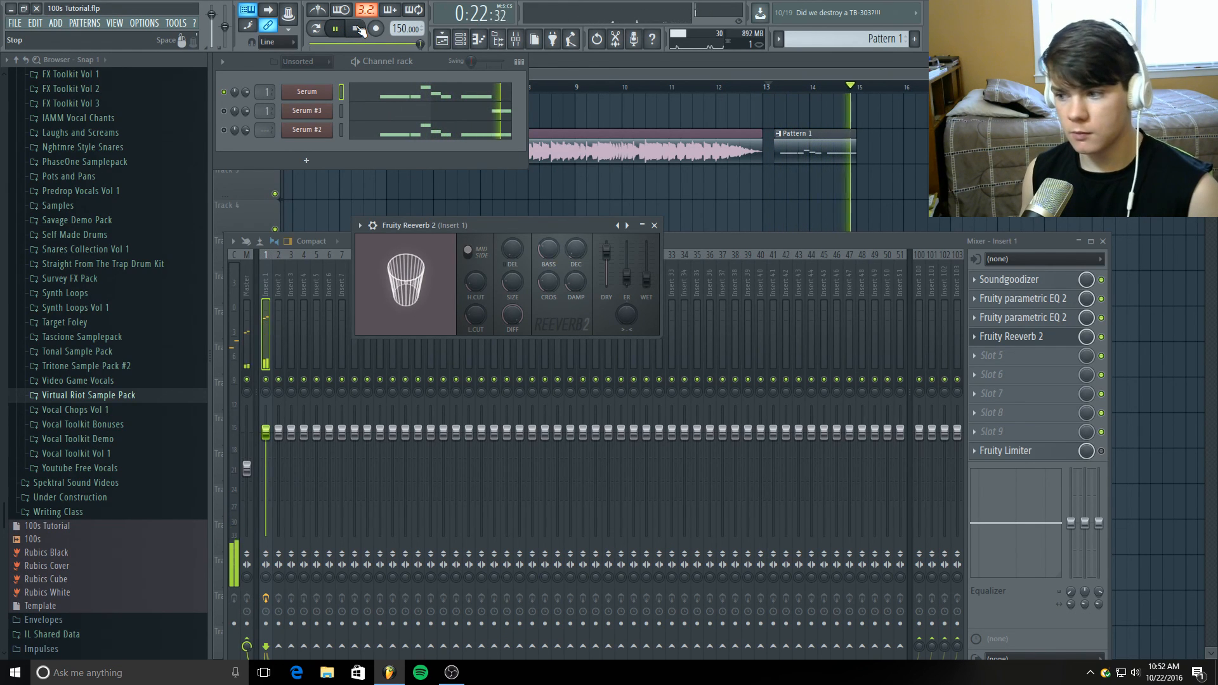
click(356, 29)
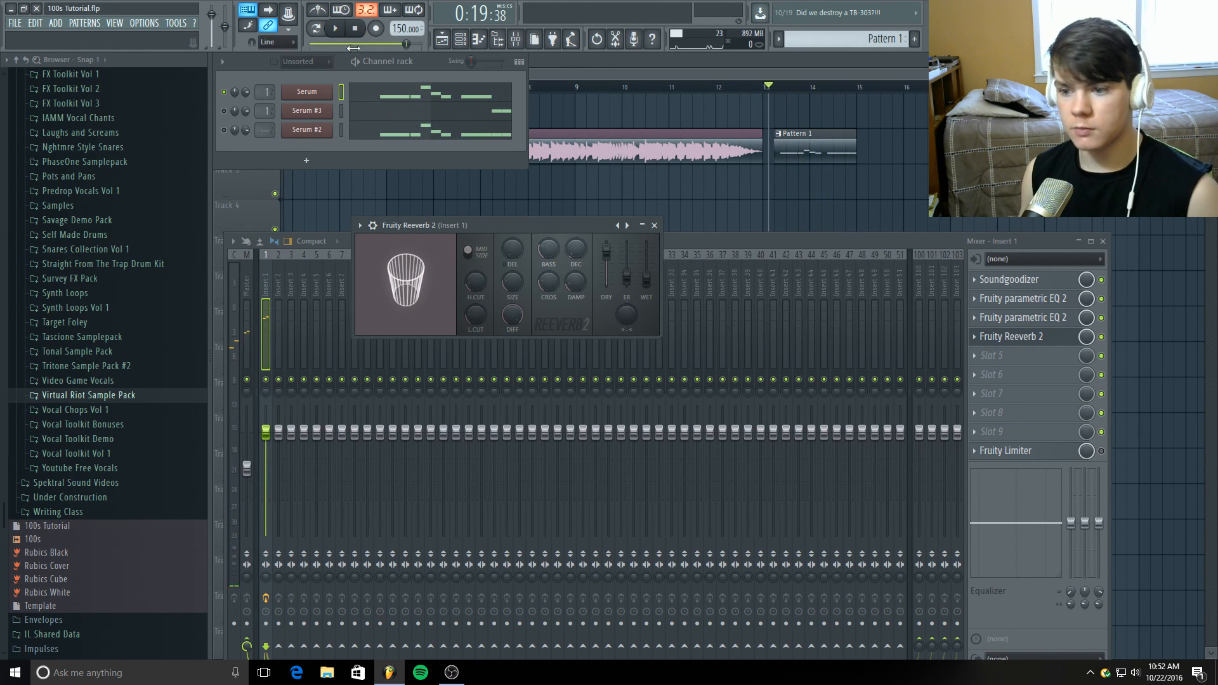
click(654, 226)
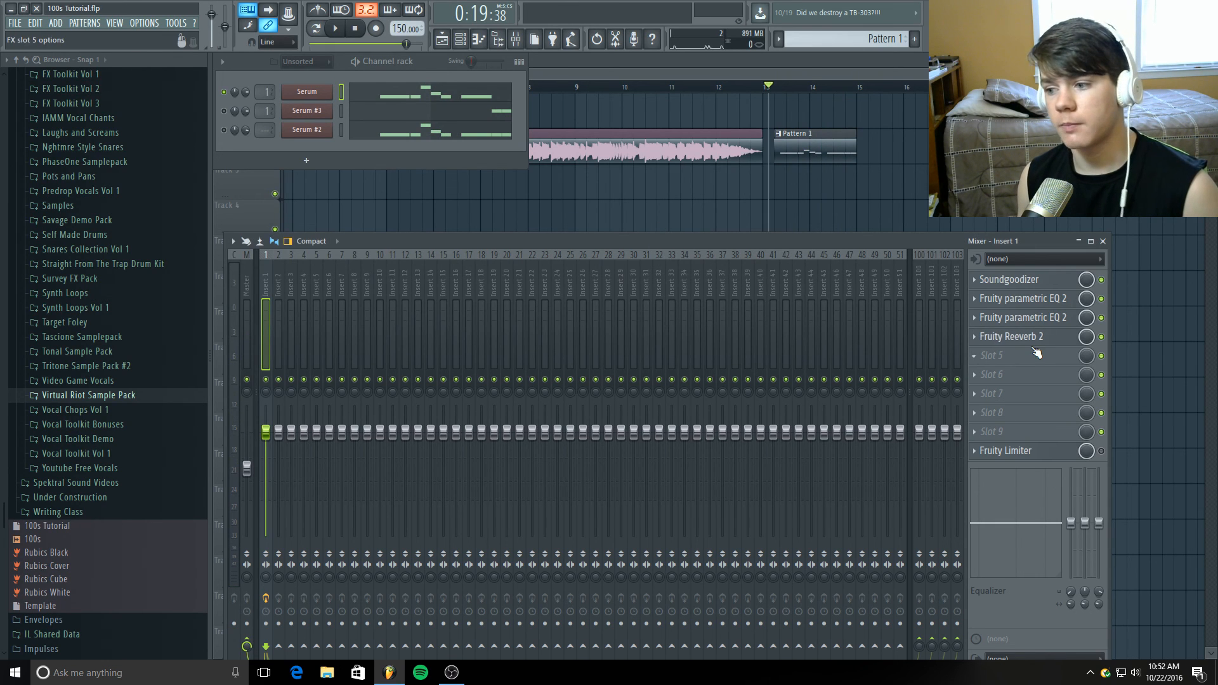
Step: Open and enable Fruity Limiter on Insert 1, and audition Pattern 1 with its level display in view
click(1058, 451)
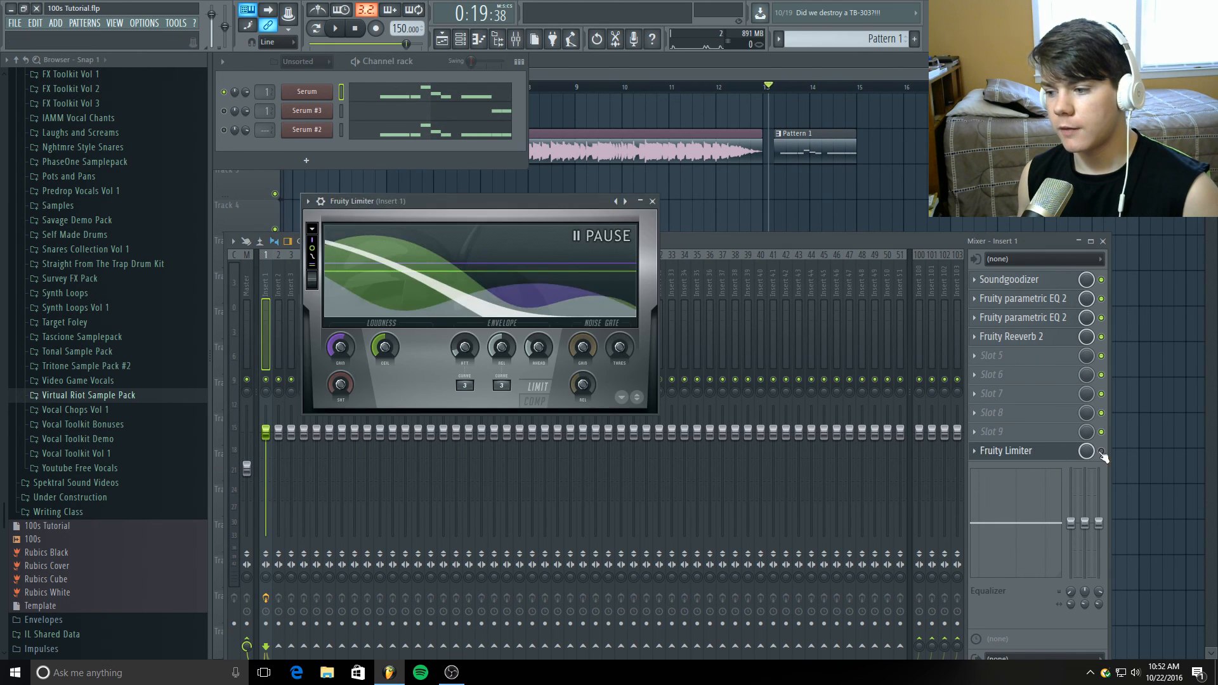
click(1102, 451)
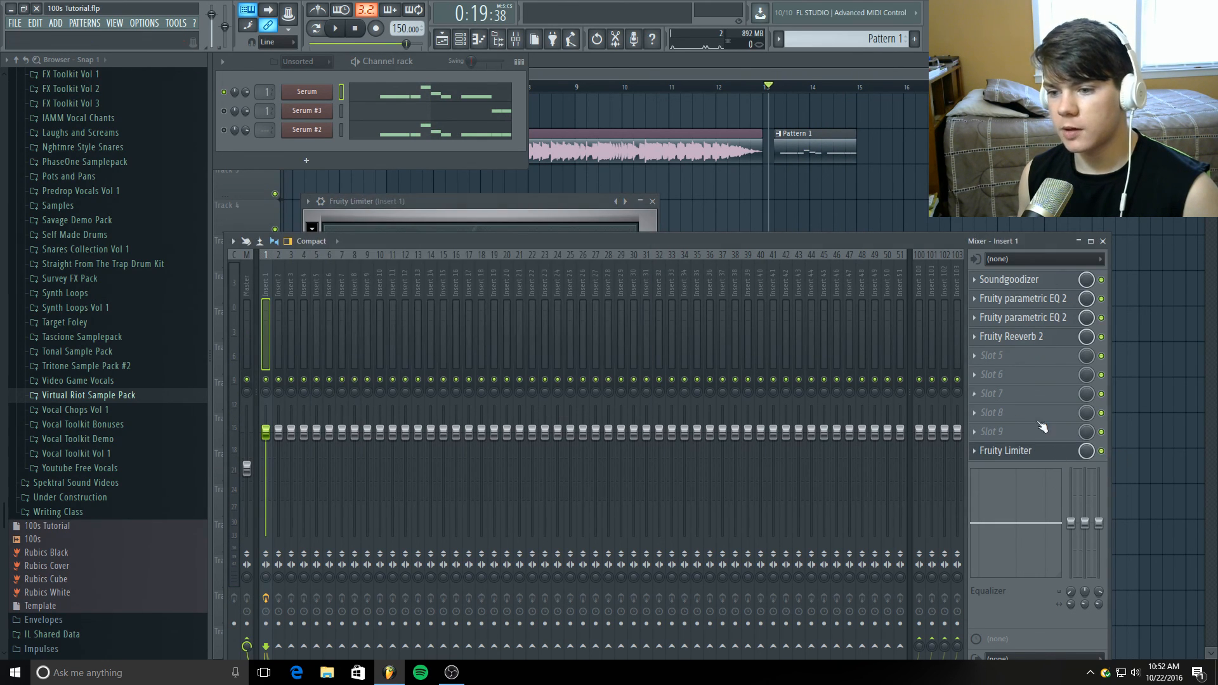
click(562, 209)
key(space)
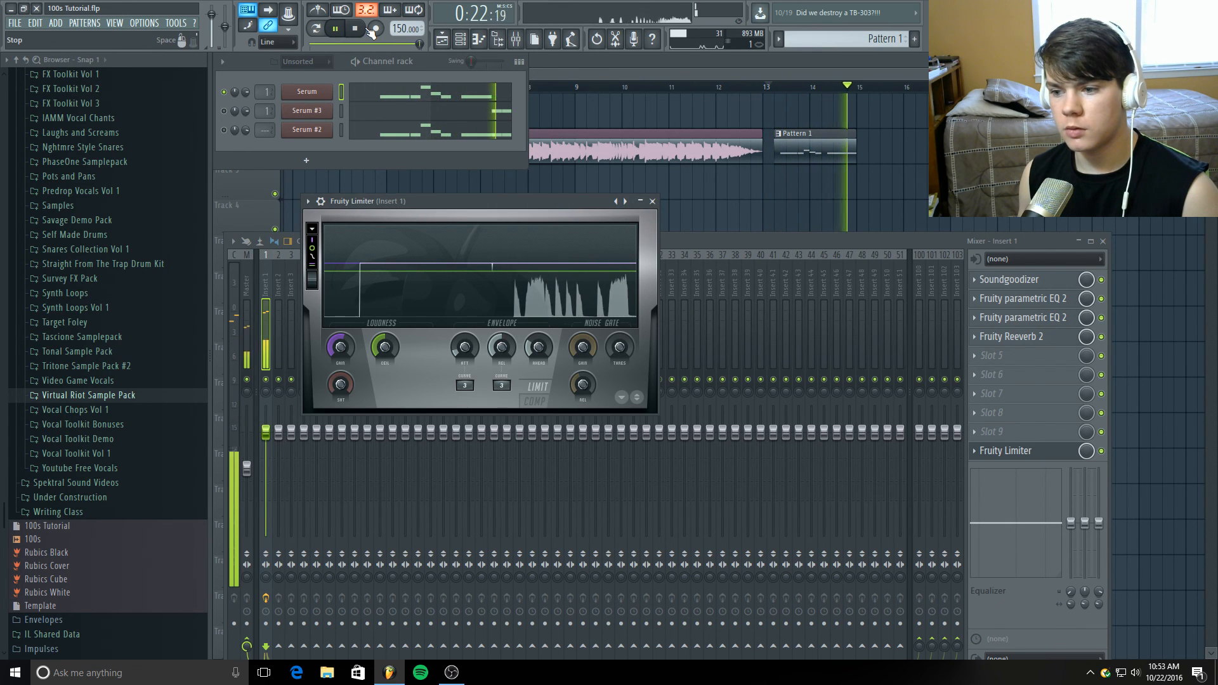
key(space)
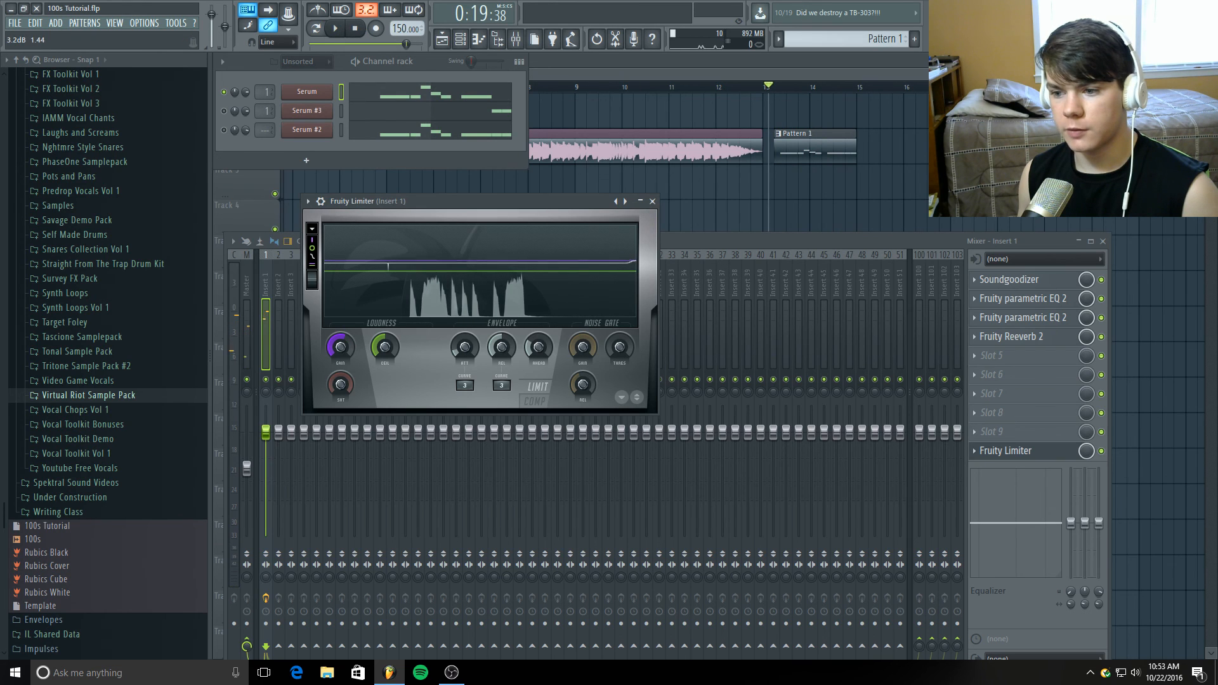
Step: Nudge the Fruity Limiter's gain up slightly, then audition Pattern 1 through it and stop playback
drag(341, 347, 340, 341)
click(338, 28)
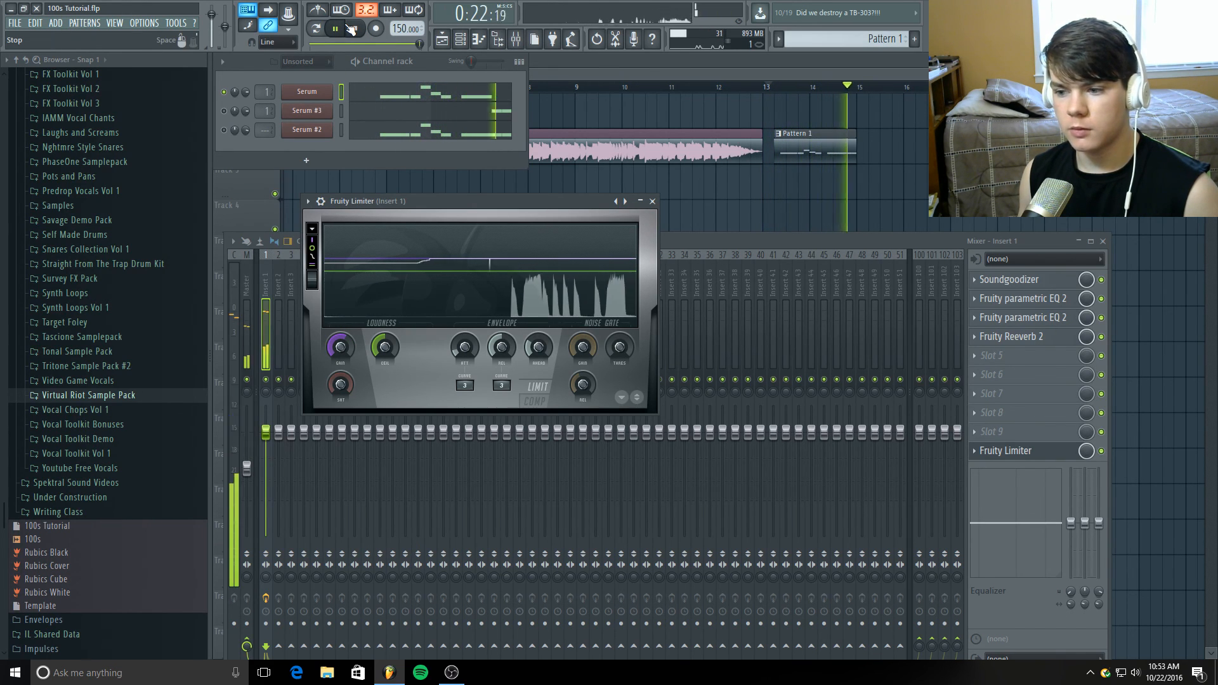
click(352, 29)
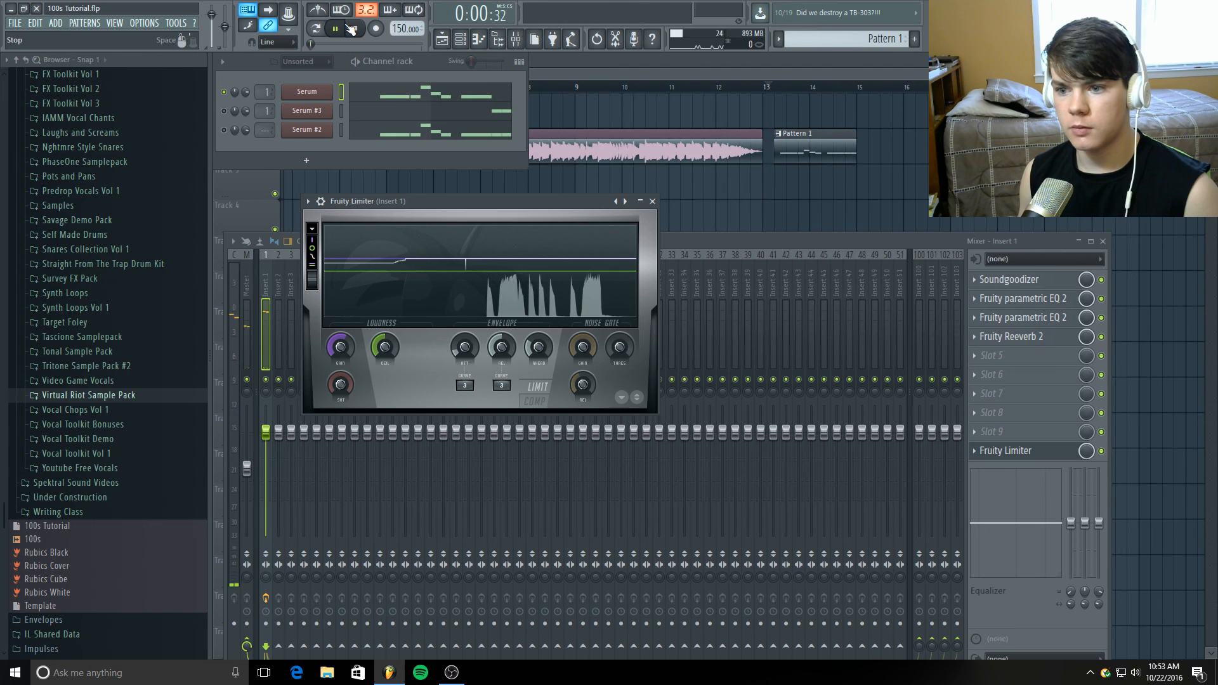
Step: Close the limiter, show only the playlist, and play the 100s audio clip from partway through for reference
click(652, 201)
key(F5)
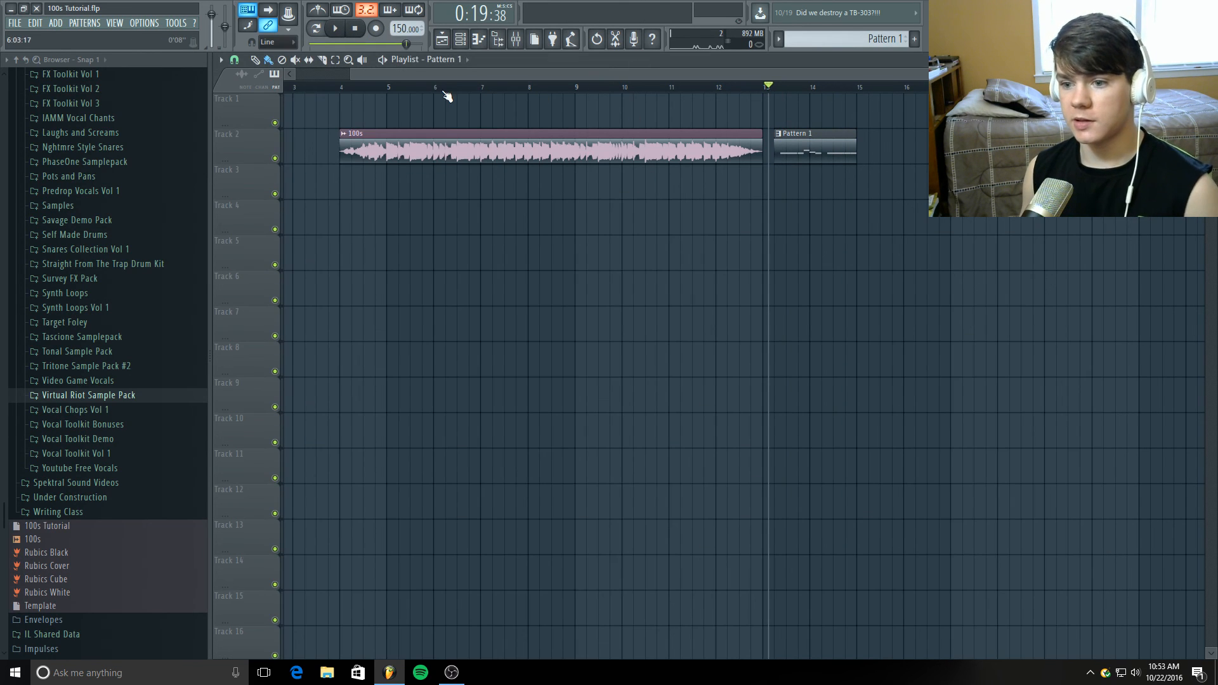
click(383, 79)
click(335, 28)
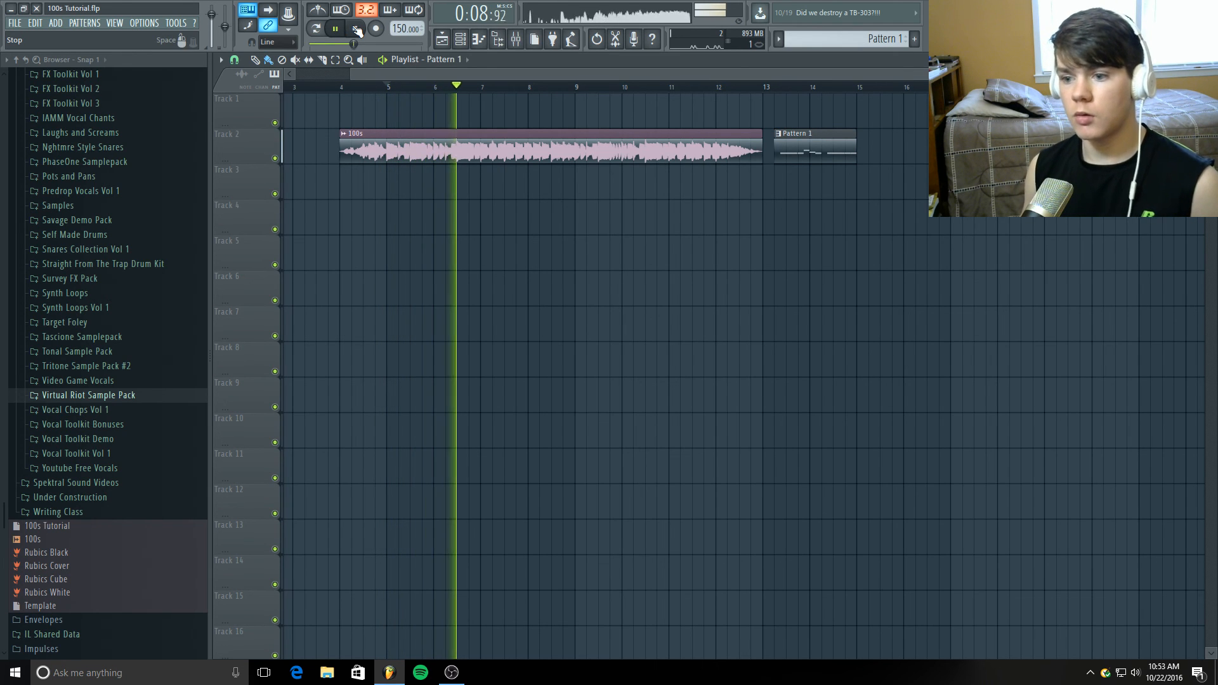
click(357, 30)
Step: Place the playhead at the start of the Pattern 1 clip in the playlist and switch to OBS
click(772, 88)
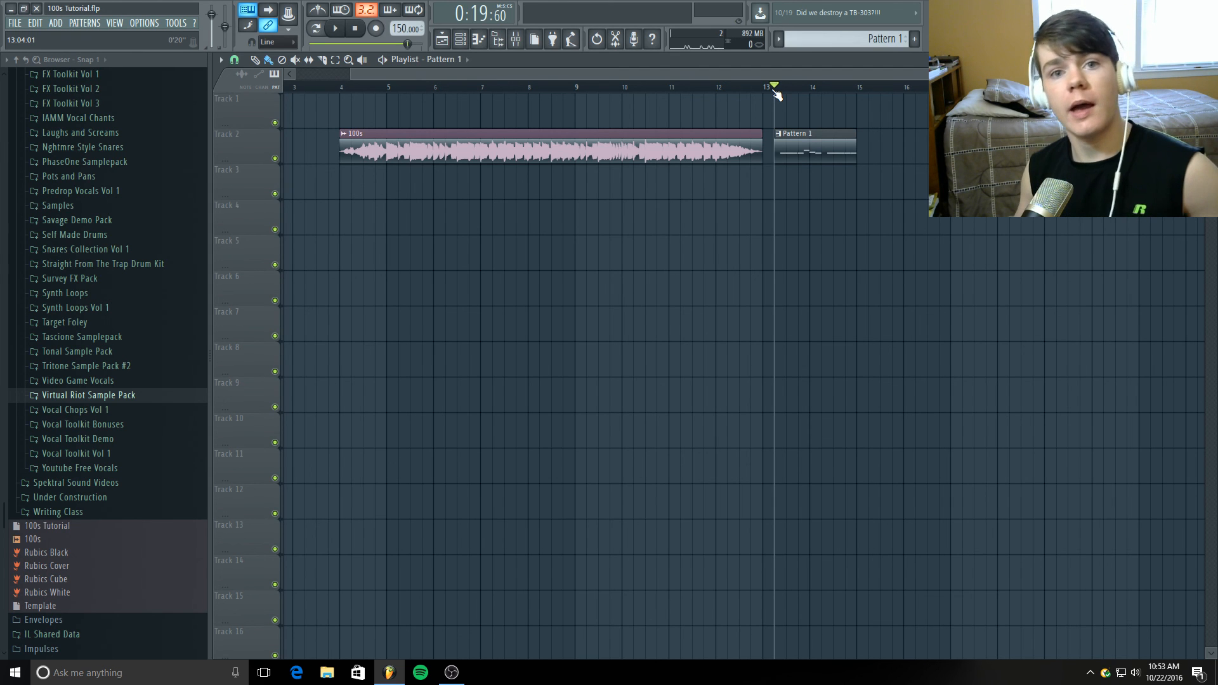
mouse_move(754, 75)
mouse_down()
mouse_move(731, 71)
mouse_move(770, 75)
mouse_up()
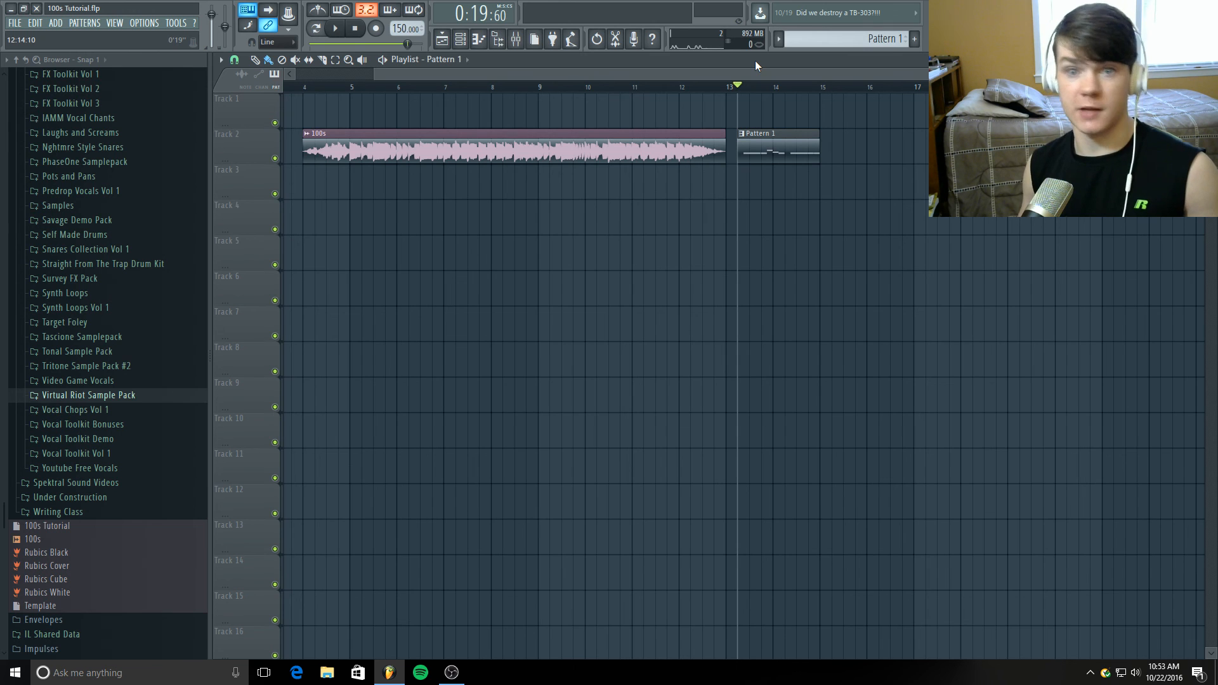
click(451, 671)
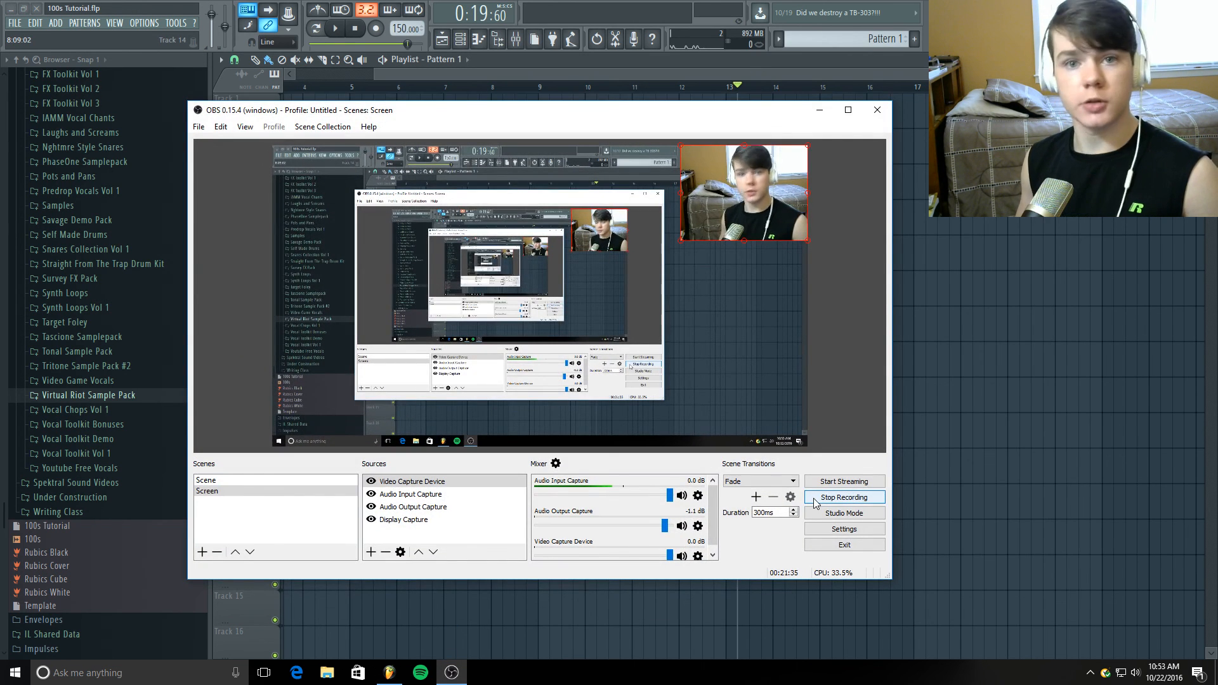